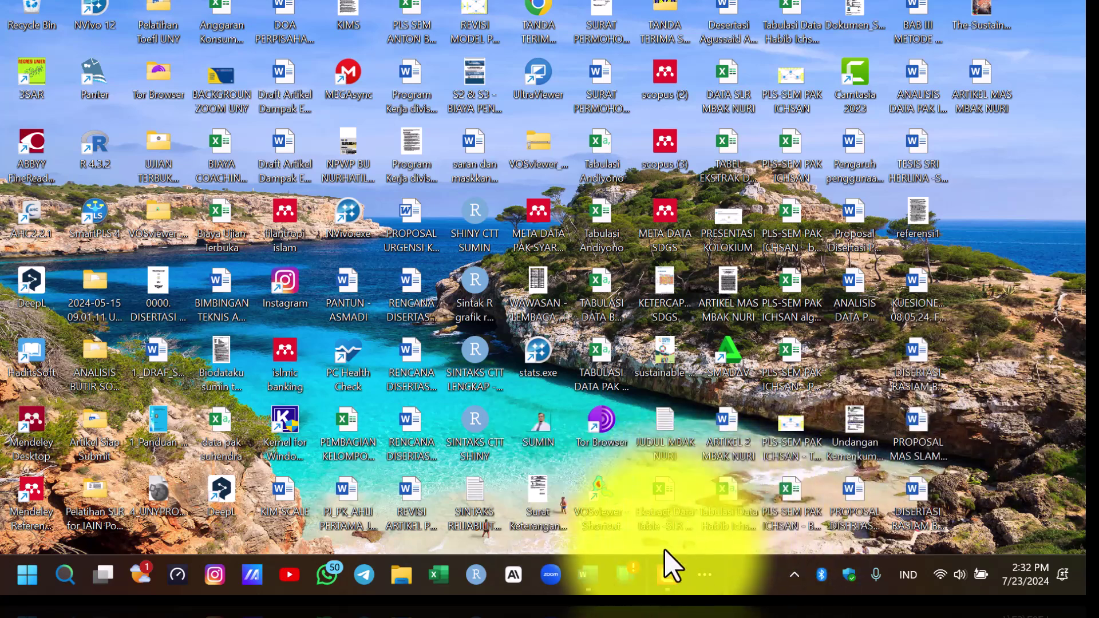
# Step: Switch to the Word article and highlight the passage on page 4 that begins with the Hisano et al. (2018) citation
pyautogui.click(586, 575)
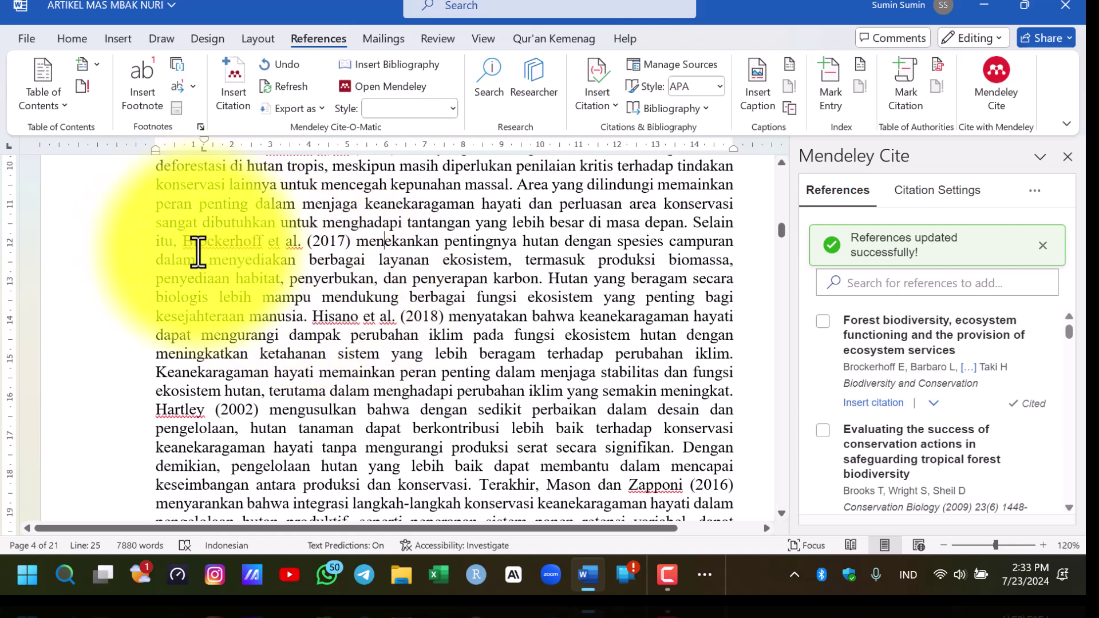
pyautogui.scroll(-1, 327, 302)
pyautogui.moveTo(306, 269); pyautogui.dragTo(741, 350)
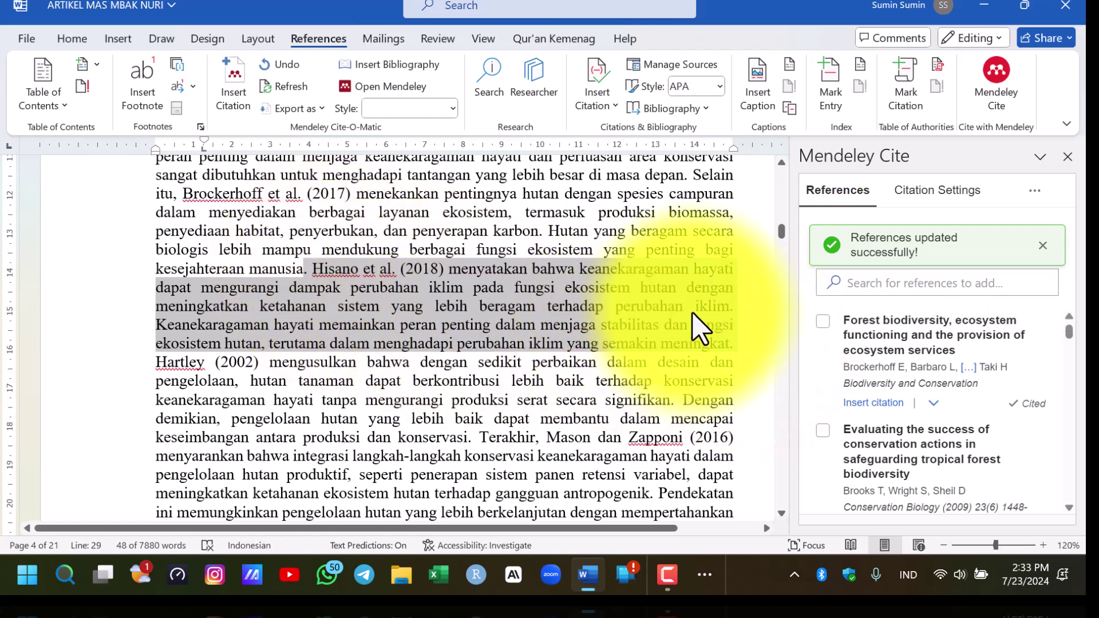
# Step: Select "Hisano et al. (2018)" together with the terms "keanekaragaman hayati", "perubahan iklim" and "ekosistem hutan", and copy them
pyautogui.click(319, 273)
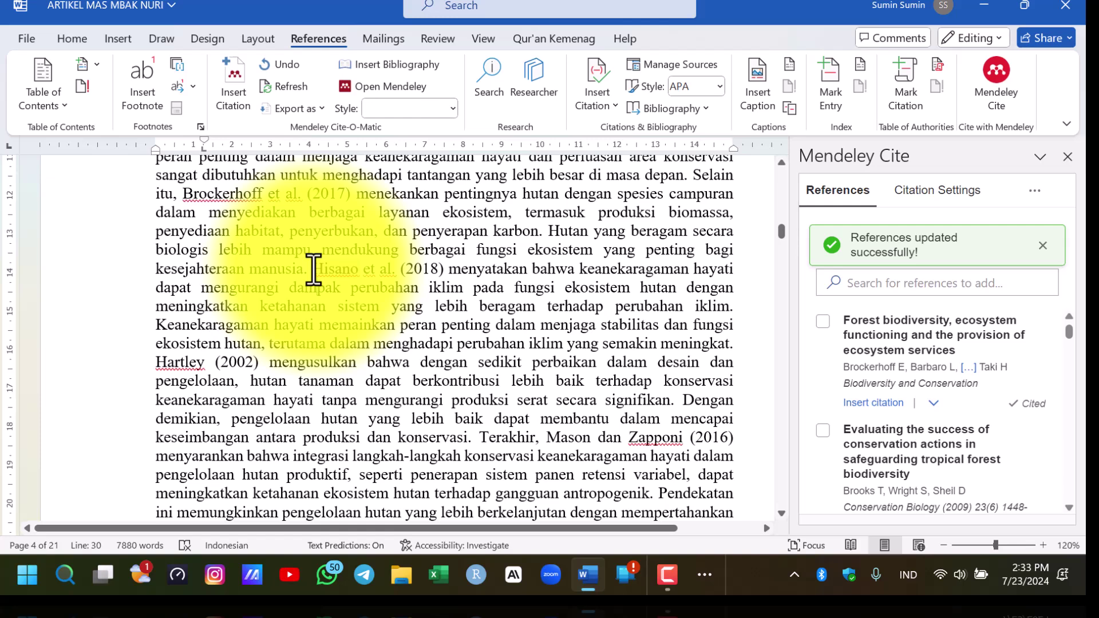
pyautogui.click(446, 277)
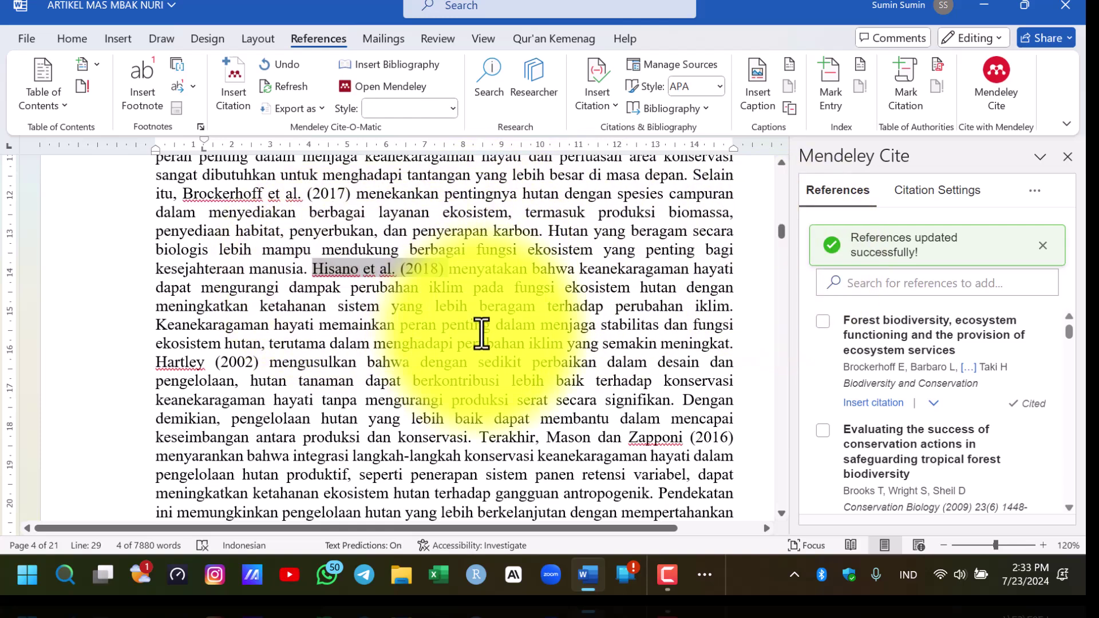
pyautogui.click(325, 286)
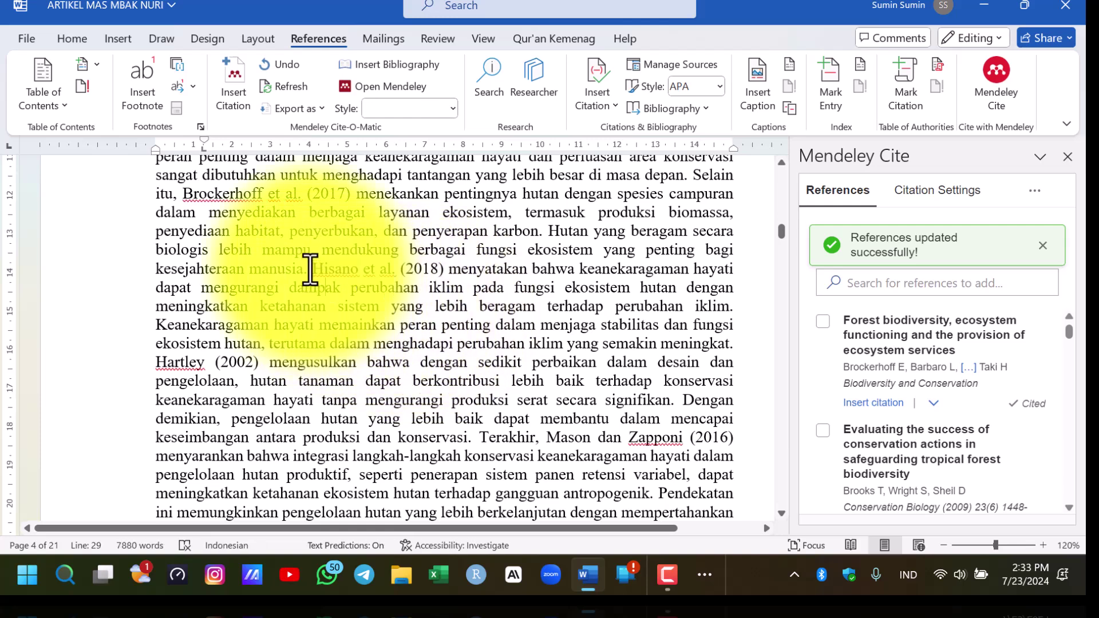
pyautogui.click(442, 269)
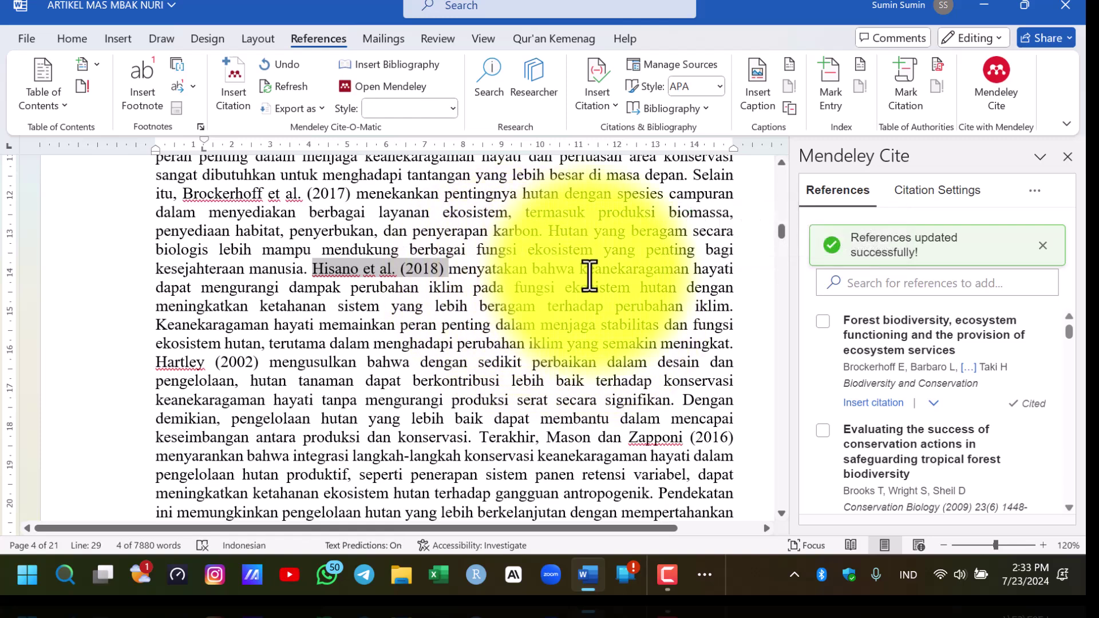
pyautogui.moveTo(578, 269); pyautogui.dragTo(733, 269)
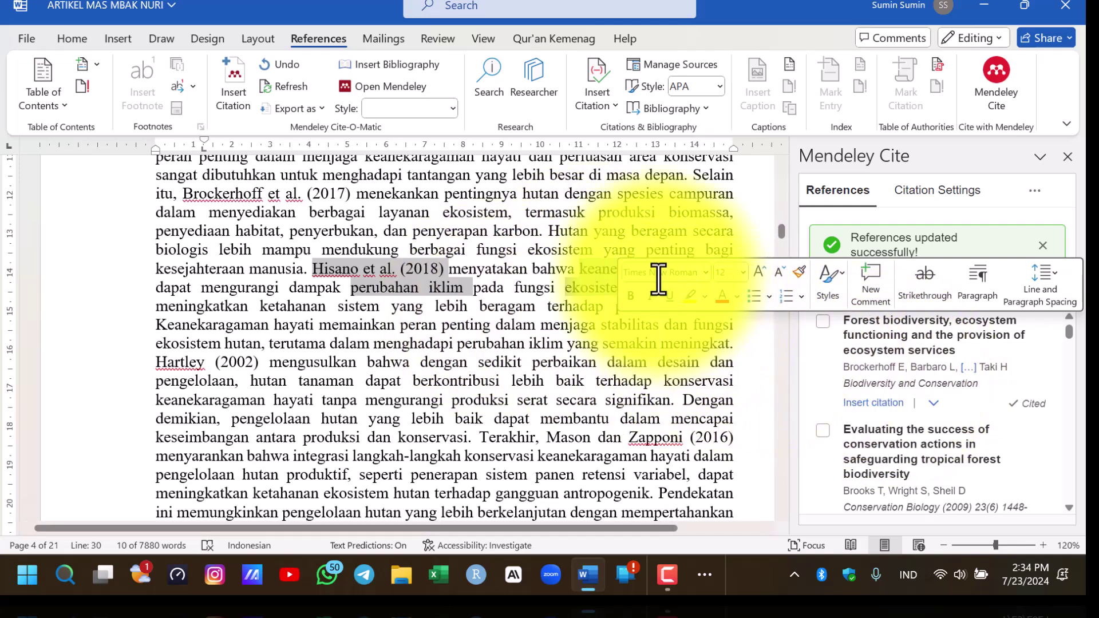
pyautogui.rightClick(587, 274)
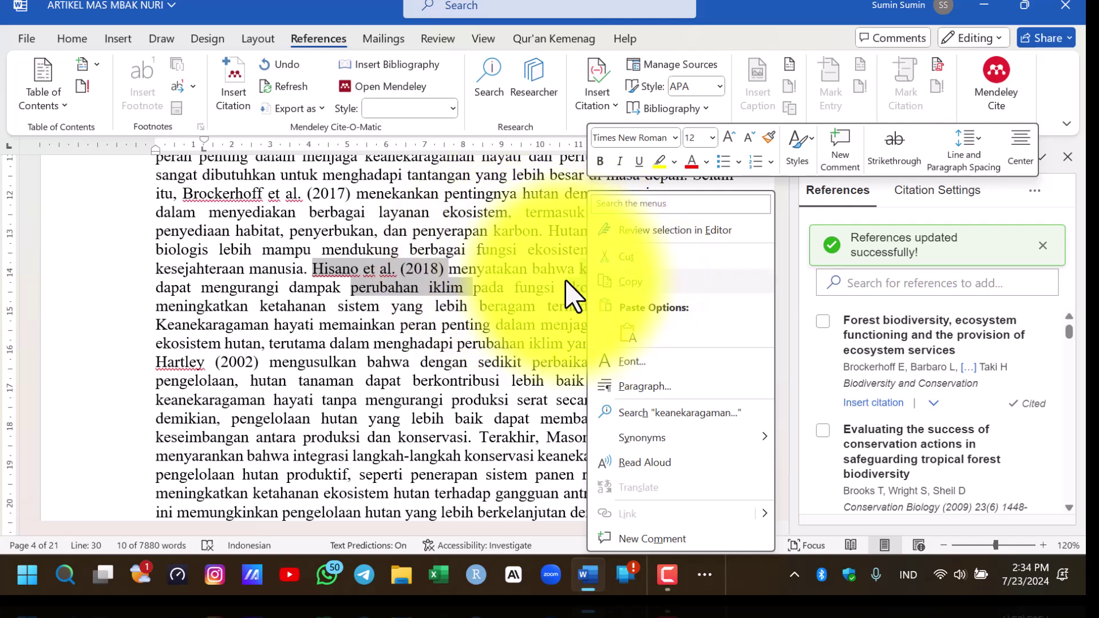
pyautogui.click(617, 281)
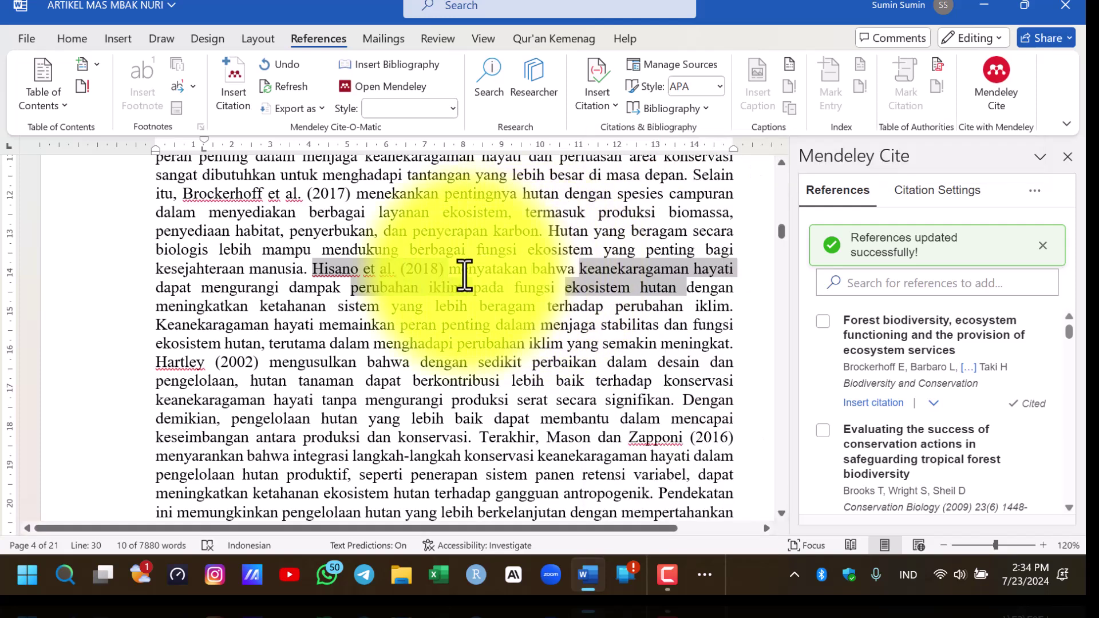
# Step: Open Notepad, note "DEEPL" and "CTRL+C,C", and close the window
pyautogui.press('super+r')
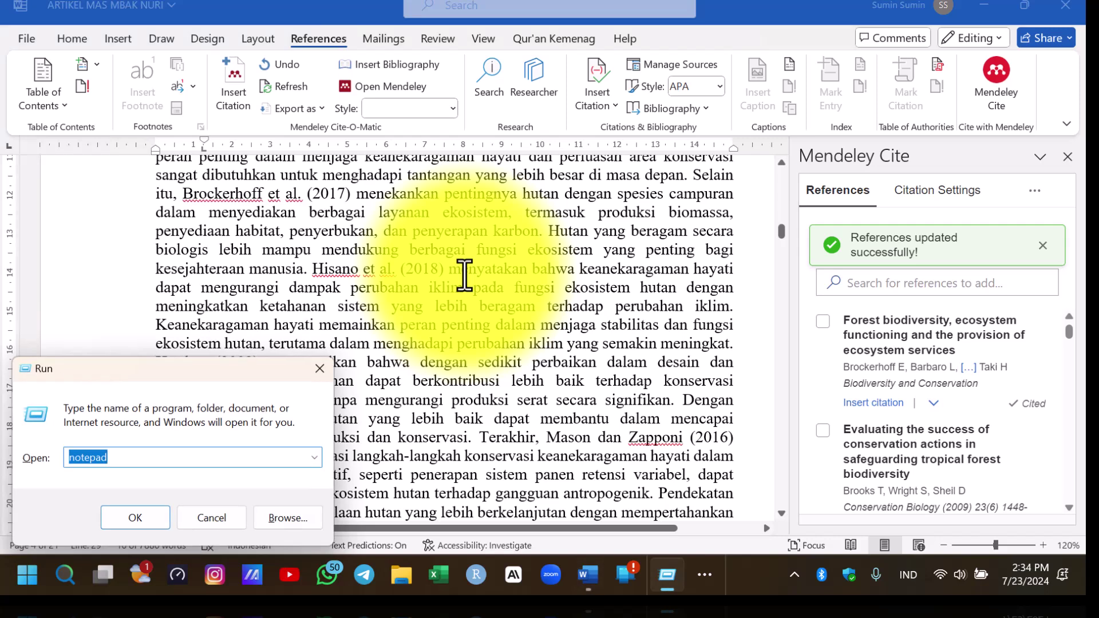
pyautogui.press('Return')
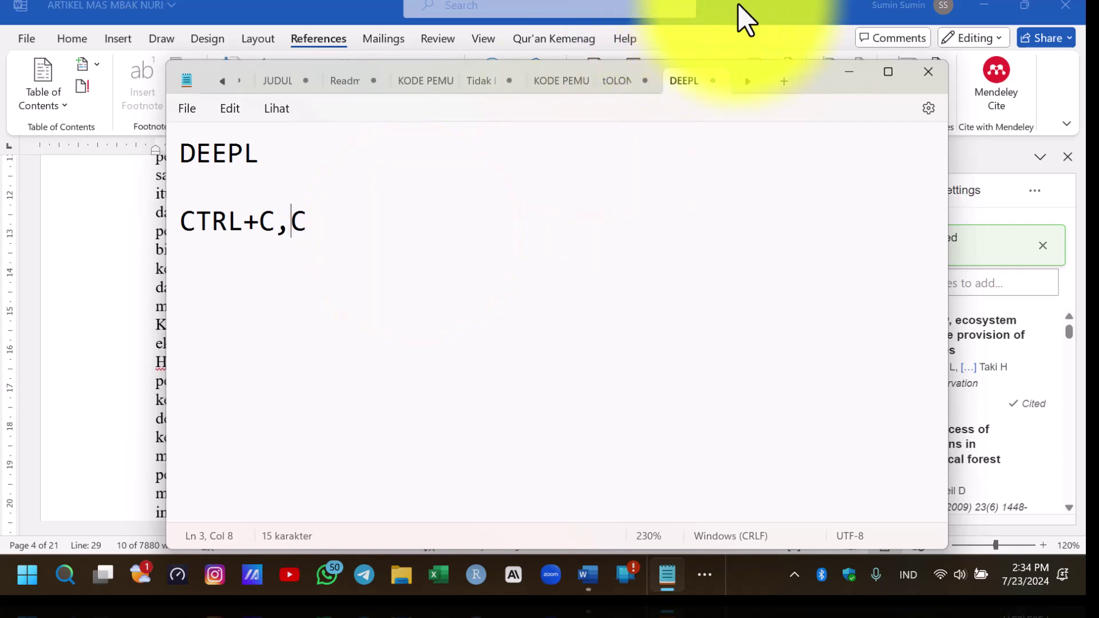
pyautogui.click(937, 76)
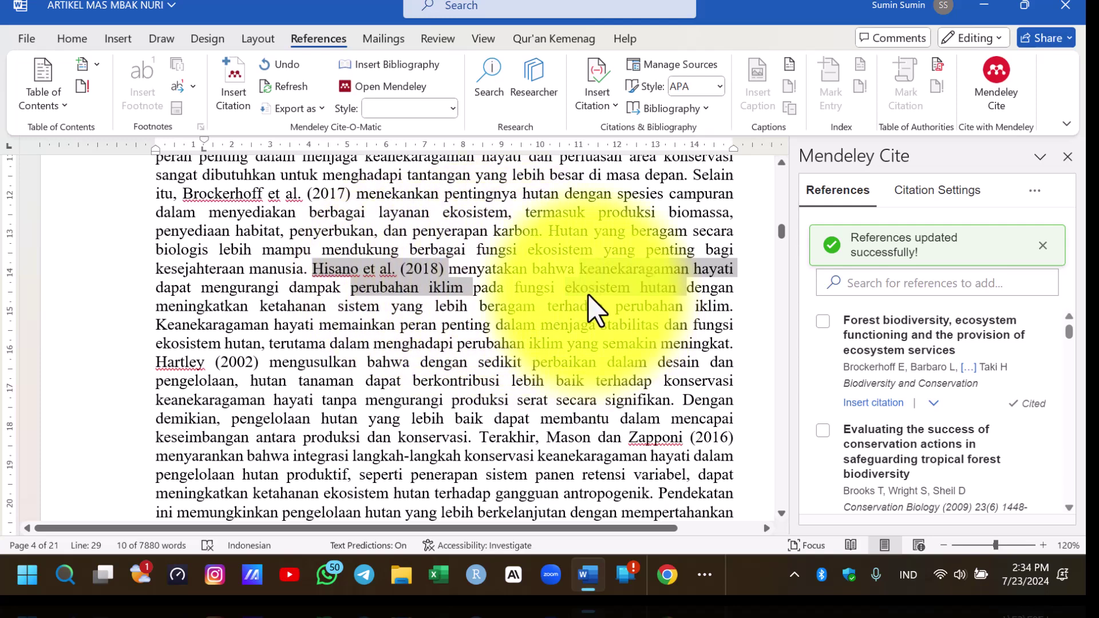
# Step: Send the selected citation and terms to DeepL for translation and check that the target language is English (American)
pyautogui.hotkey('ctrl', 'c')
pyautogui.hotkey('ctrl', 'c')
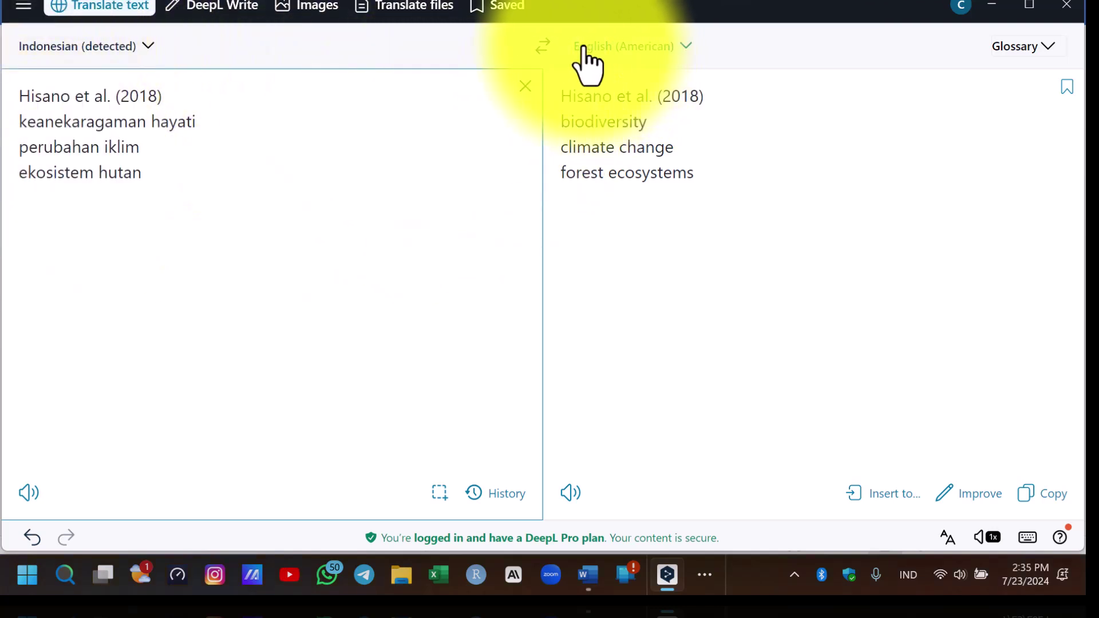
pyautogui.click(685, 46)
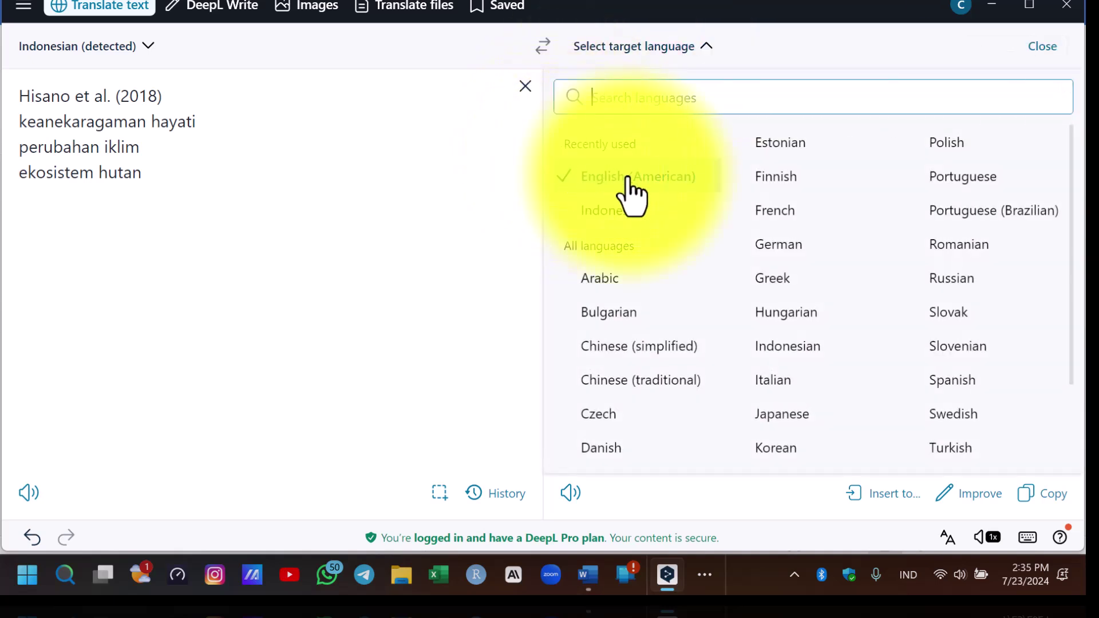
pyautogui.click(420, 197)
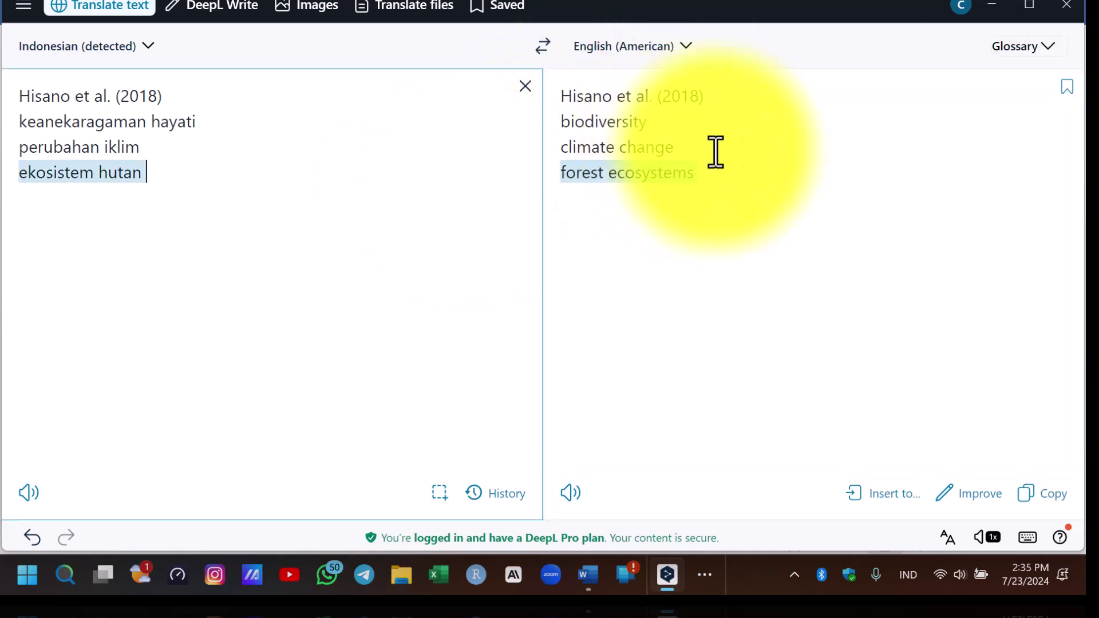
# Step: Join the translated lines into the single query "Hisano et al. (2018) biodiversity+climate change +forest ecosystems"
pyautogui.click(756, 93)
pyautogui.press('Home')
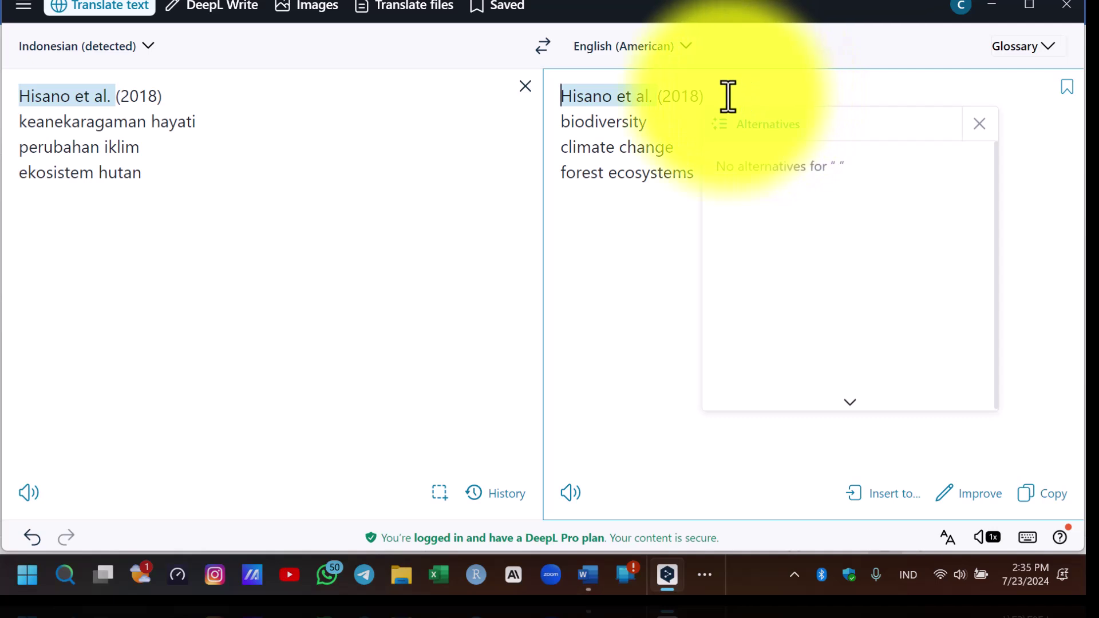
pyautogui.press('Delete')
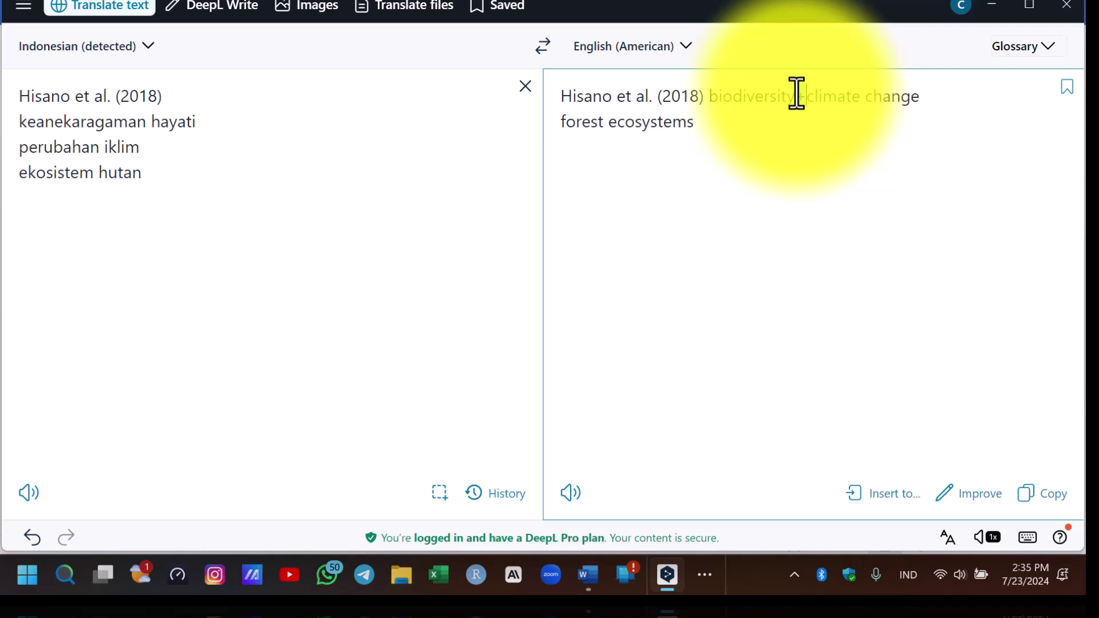
pyautogui.click(927, 98)
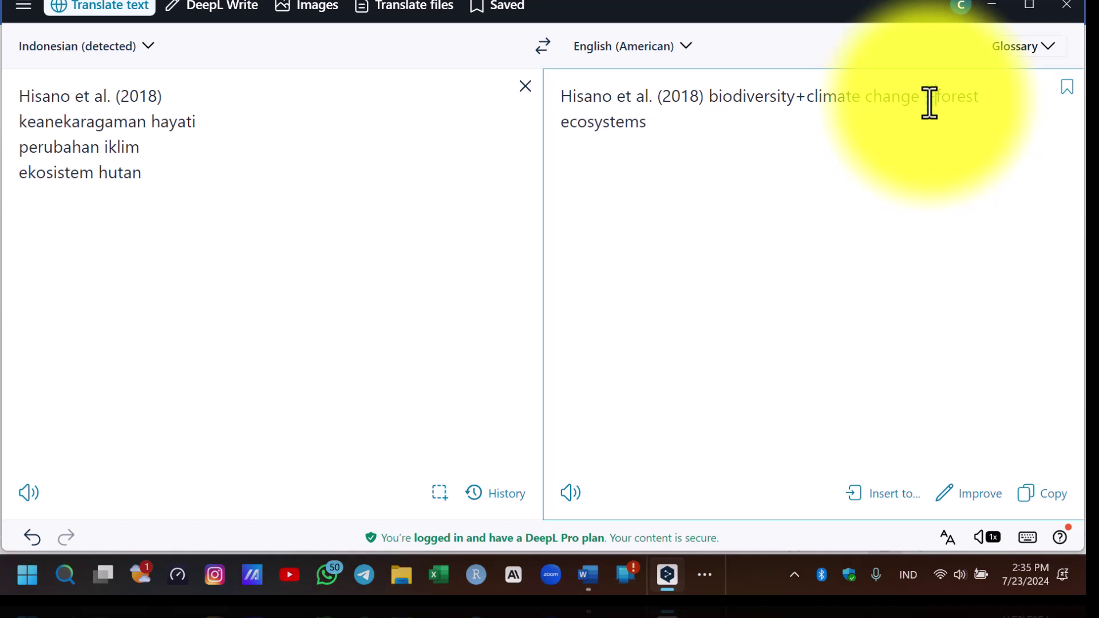
pyautogui.write('+')
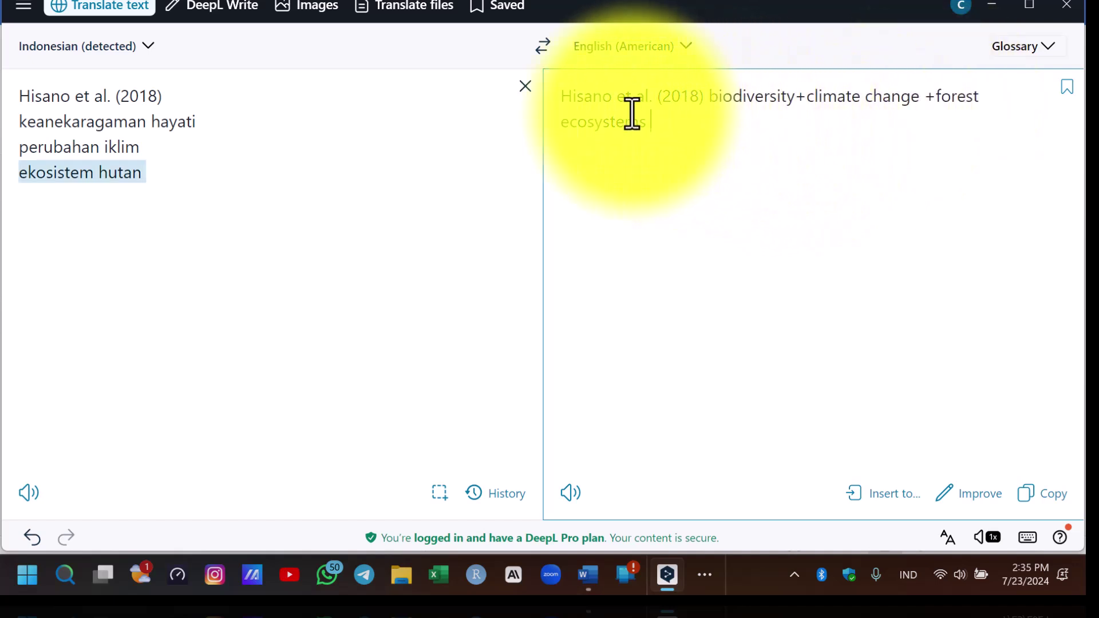
# Step: Copy the combined English query from the translation and minimize DeepL
pyautogui.tripleClick(575, 97)
pyautogui.press('super+c')
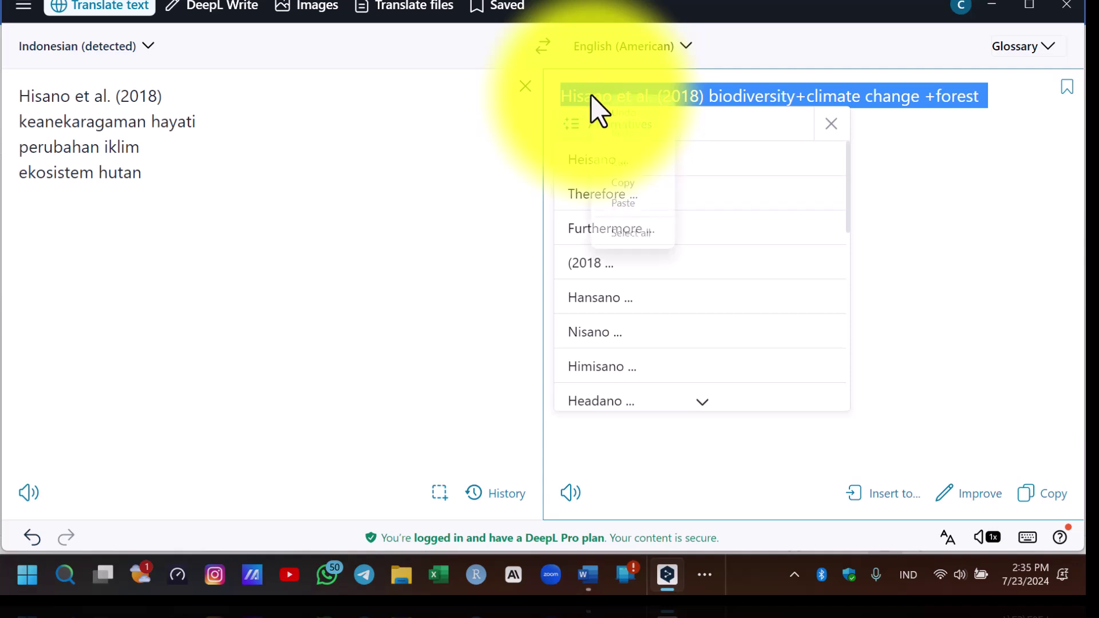
pyautogui.click(625, 181)
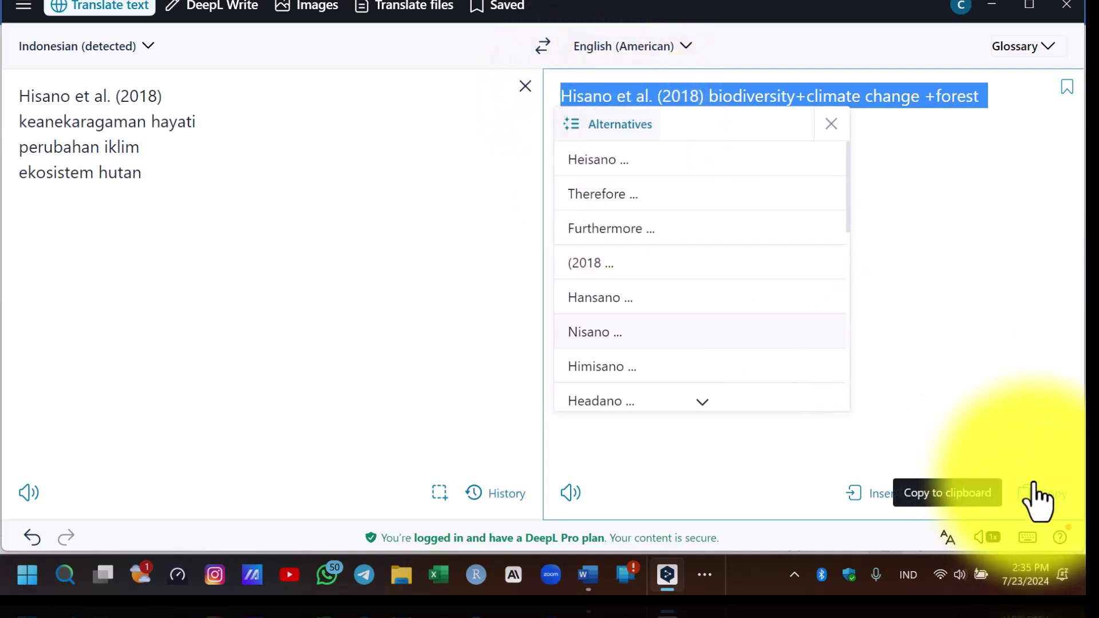
pyautogui.click(992, 5)
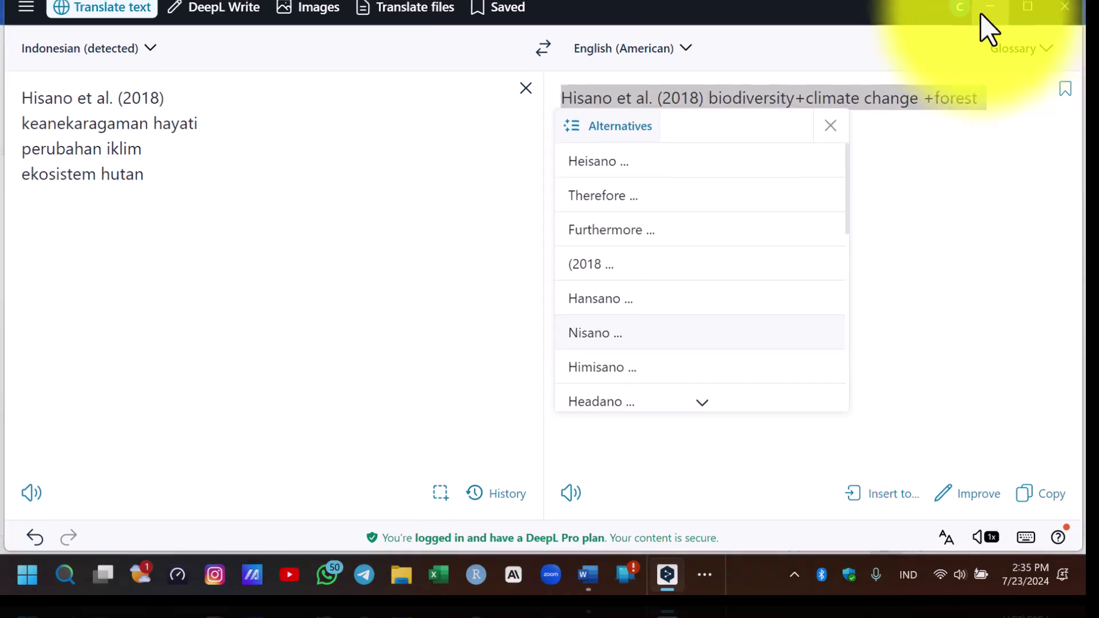
# Step: Open Chrome with the first saved profile and go to scholar.google.com
pyautogui.click(705, 575)
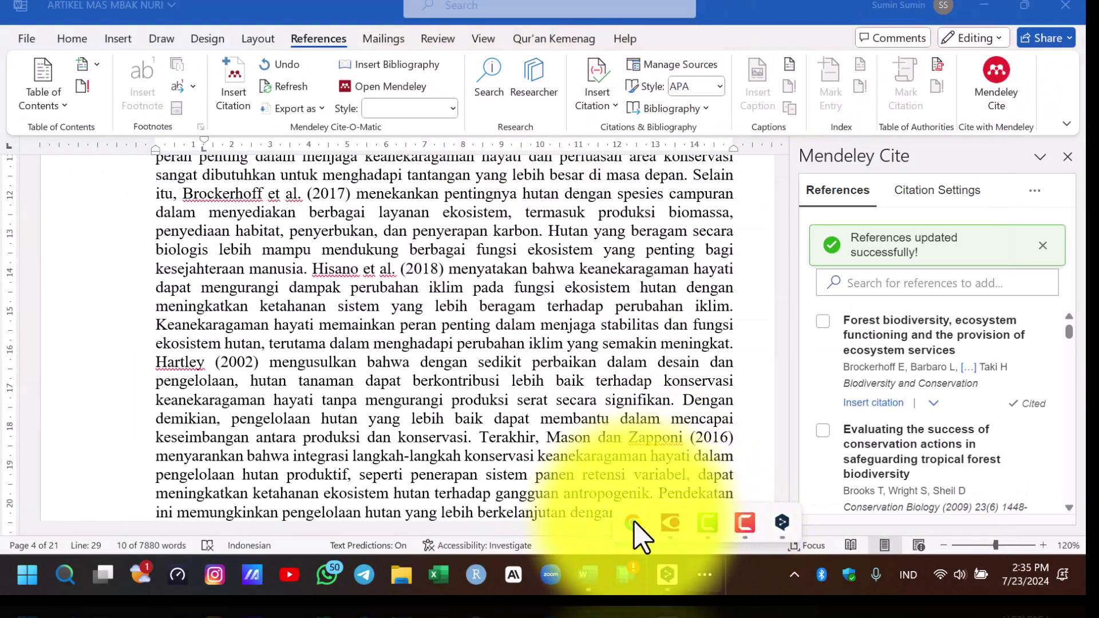
pyautogui.click(633, 523)
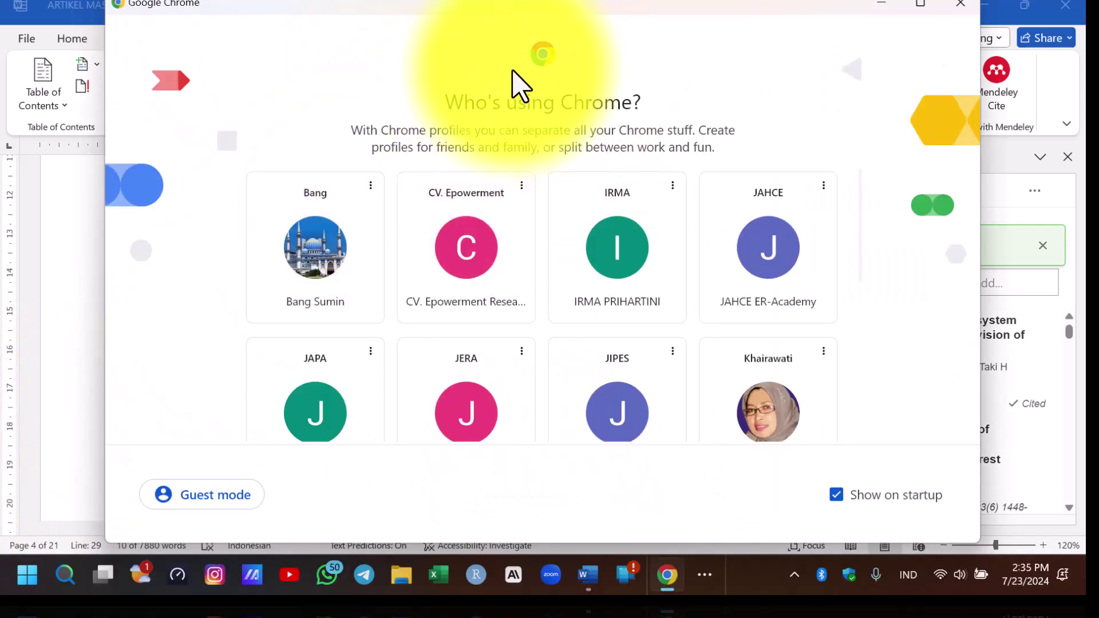
pyautogui.click(331, 255)
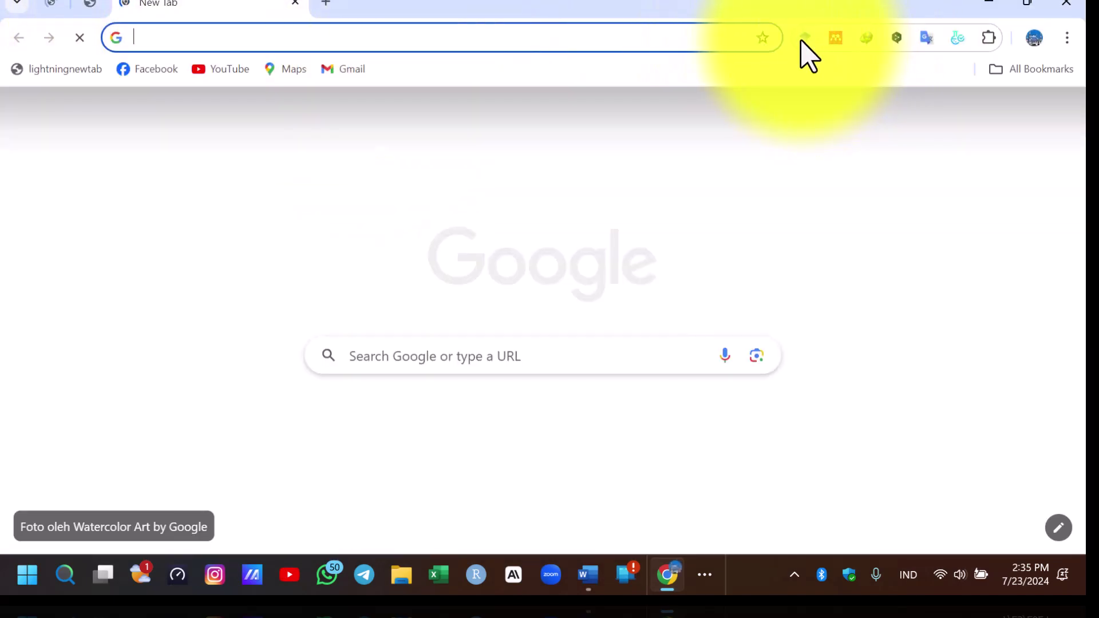
pyautogui.write('SC')
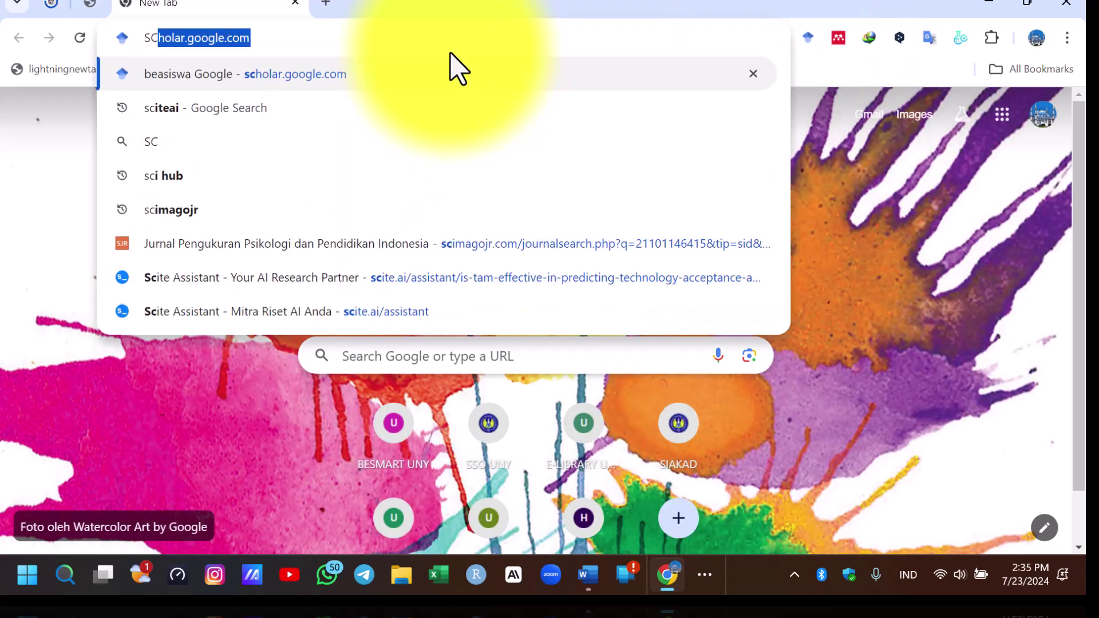
pyautogui.press('Return')
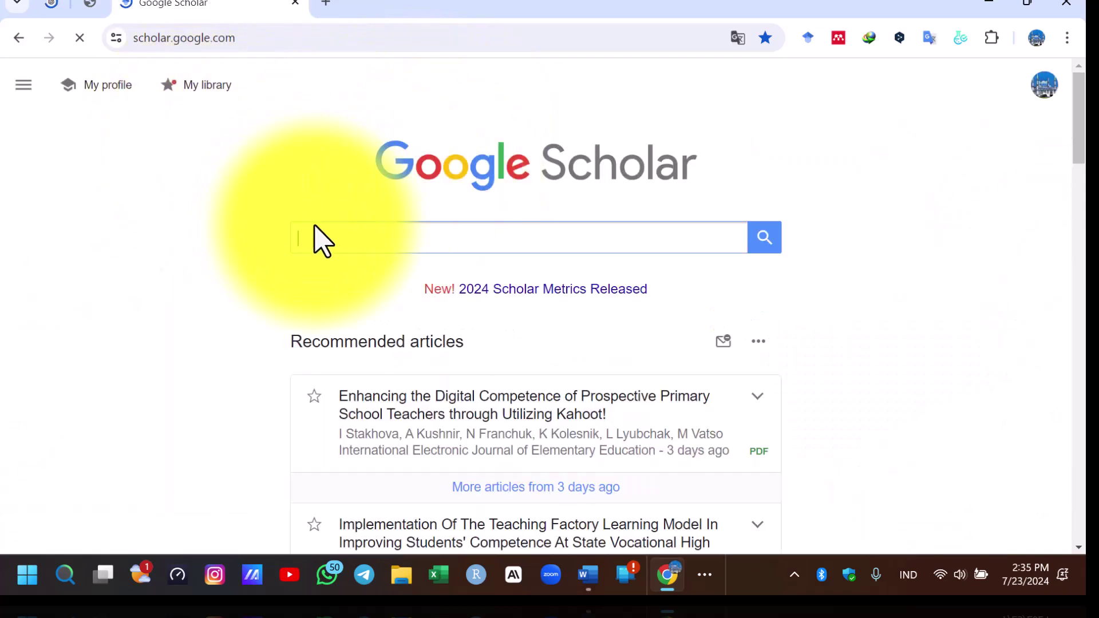
# Step: Search Google Scholar for the copied query "Hisano et al. (2018) biodiversity+climate change +forest ecosystems" and dismiss the translation prompt
pyautogui.rightClick(377, 238)
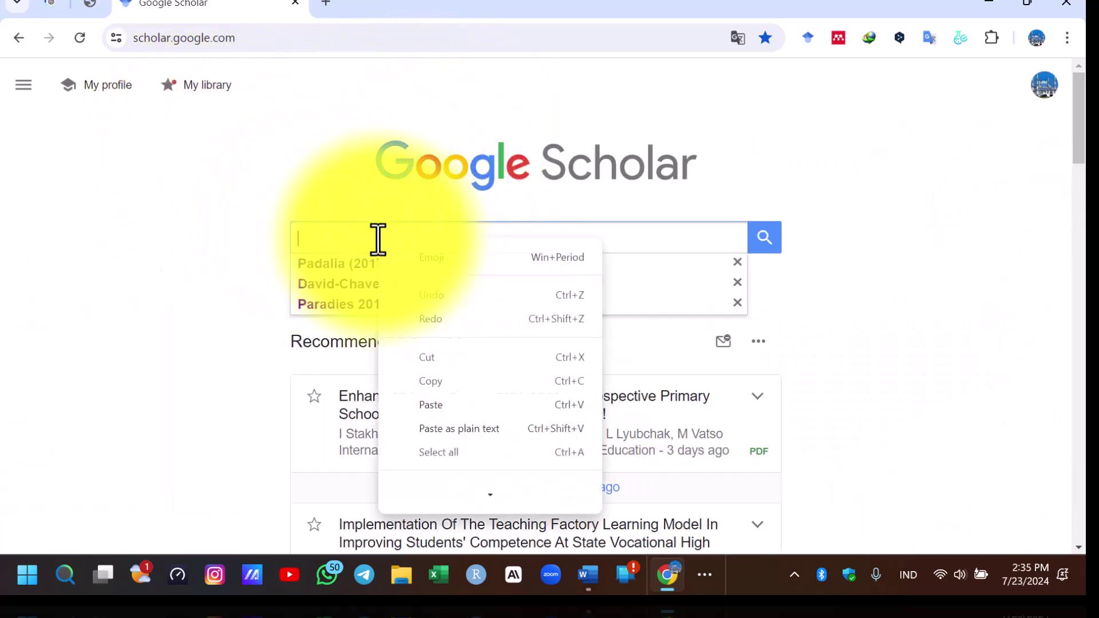
pyautogui.click(430, 405)
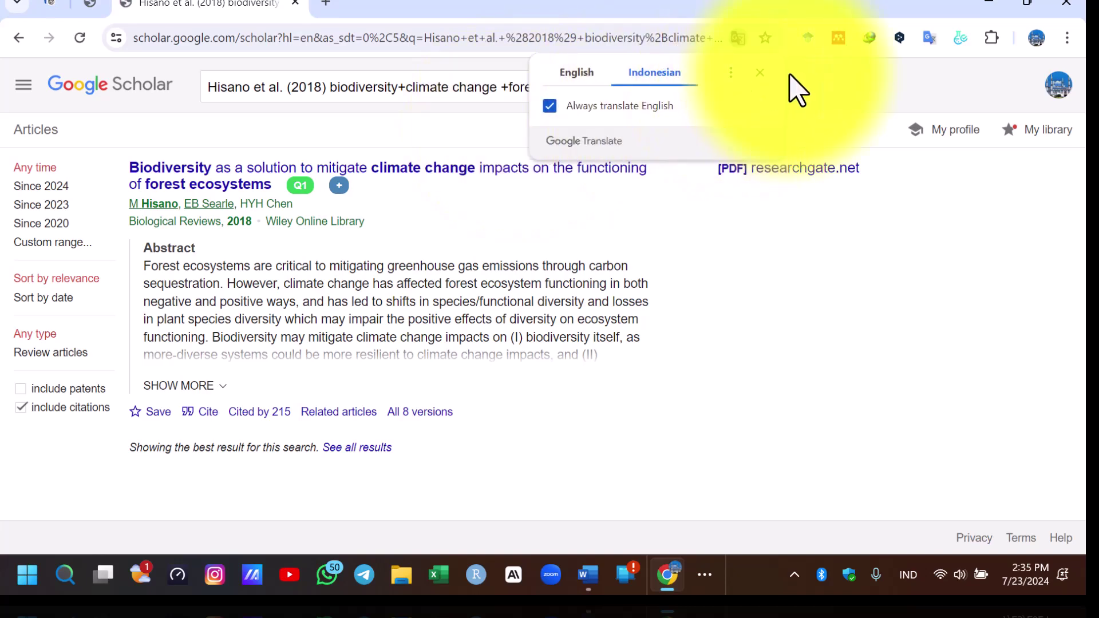
pyautogui.click(759, 74)
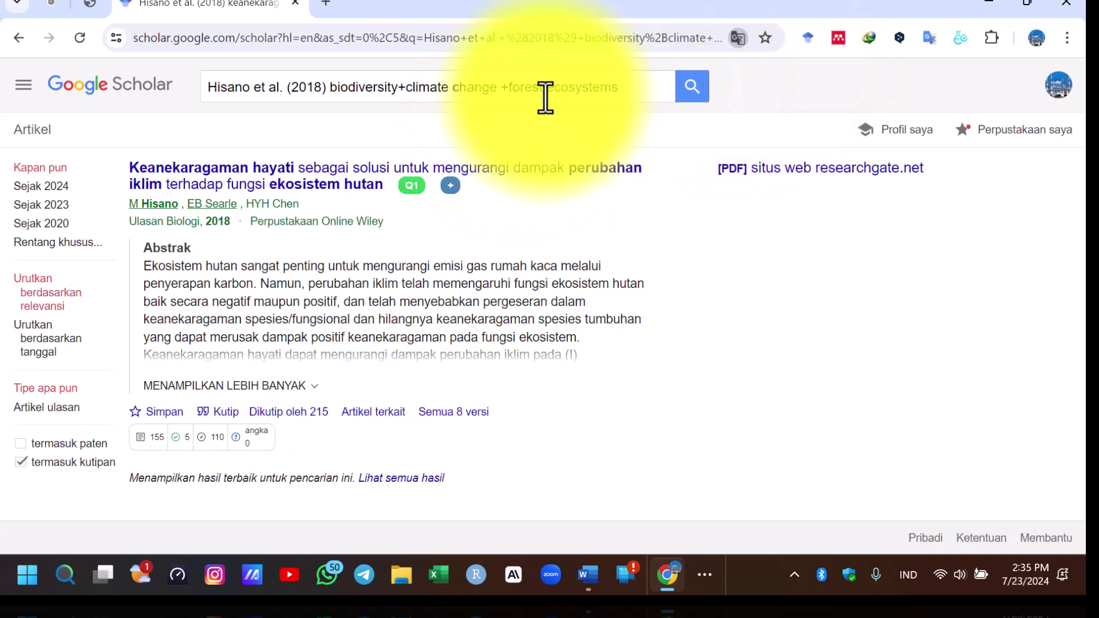
# Step: Enter a custom year range of 2018 to 2018 for the Scholar results and switch back to the Word article
pyautogui.click(59, 242)
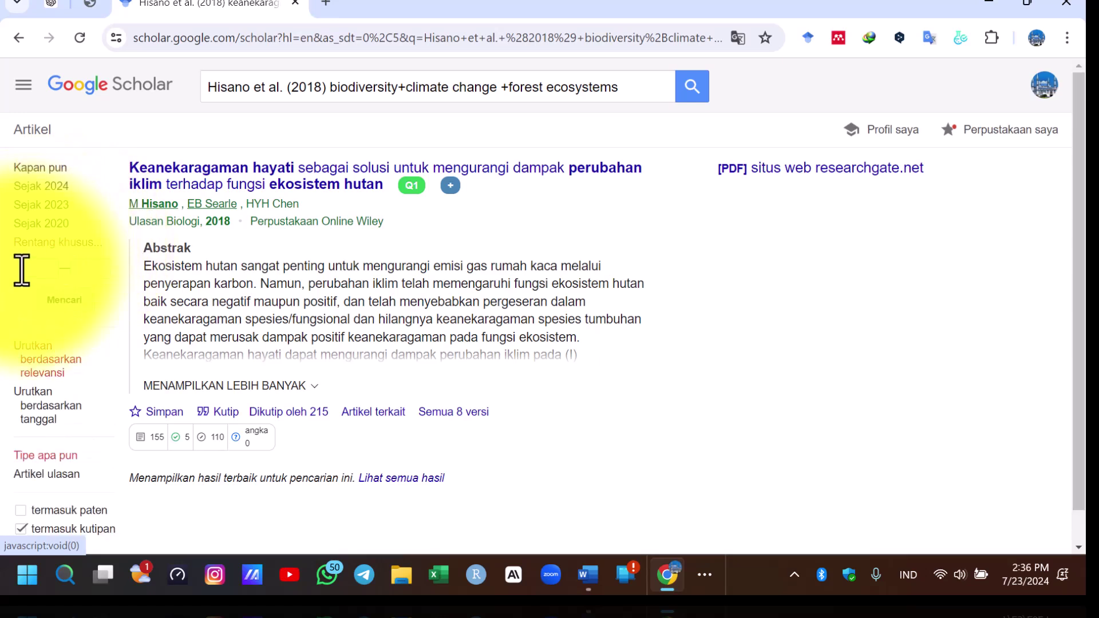
pyautogui.click(43, 275)
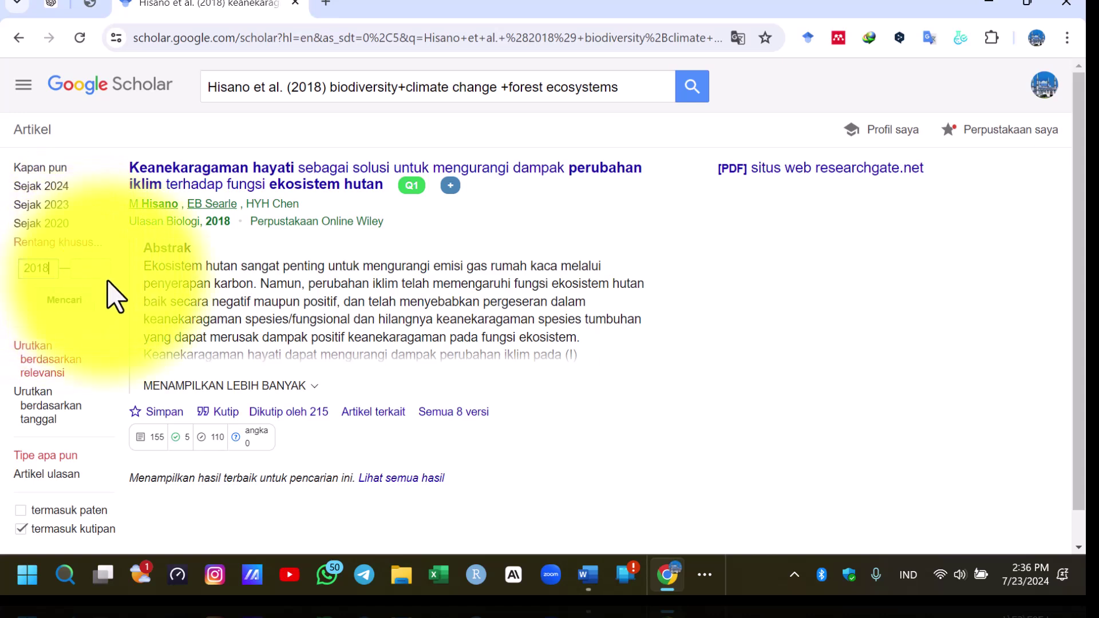
pyautogui.click(86, 268)
pyautogui.write('201')
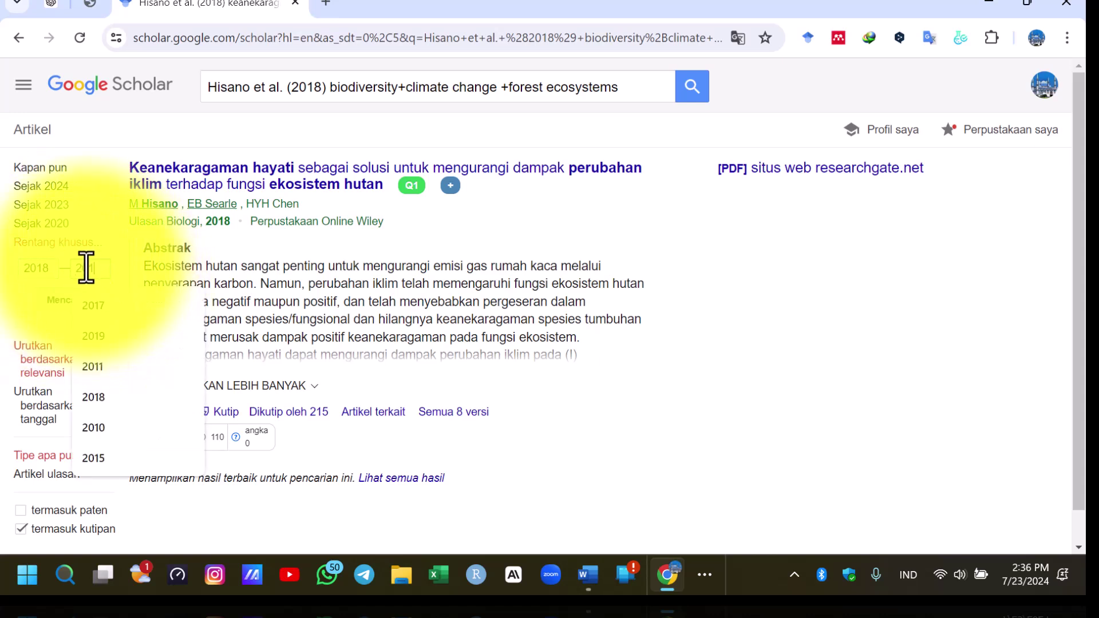
pyautogui.write('8')
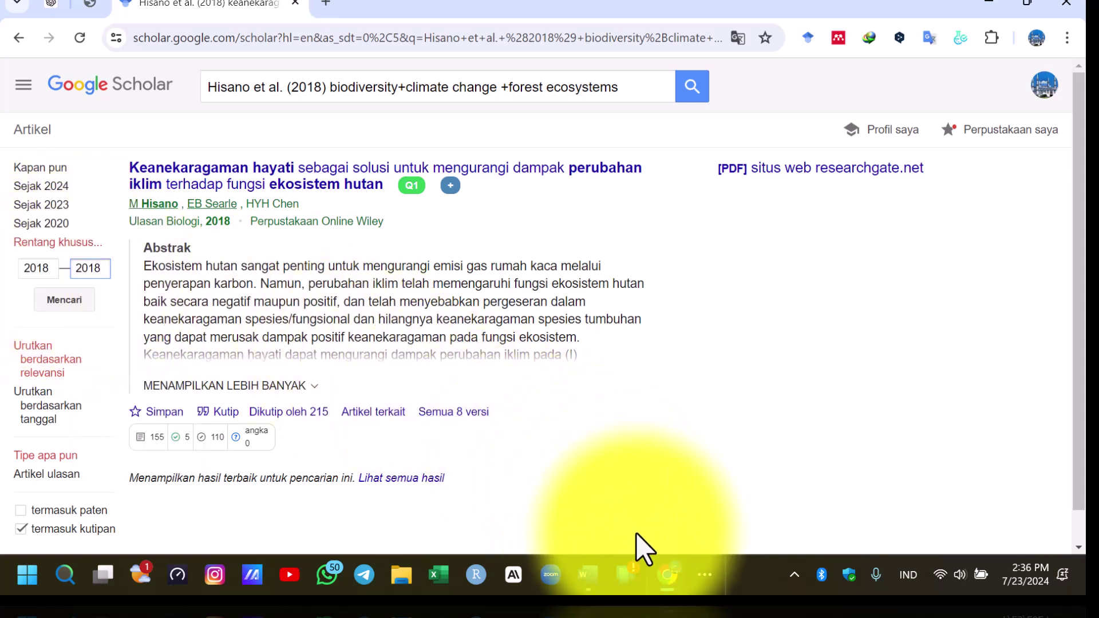
pyautogui.click(594, 572)
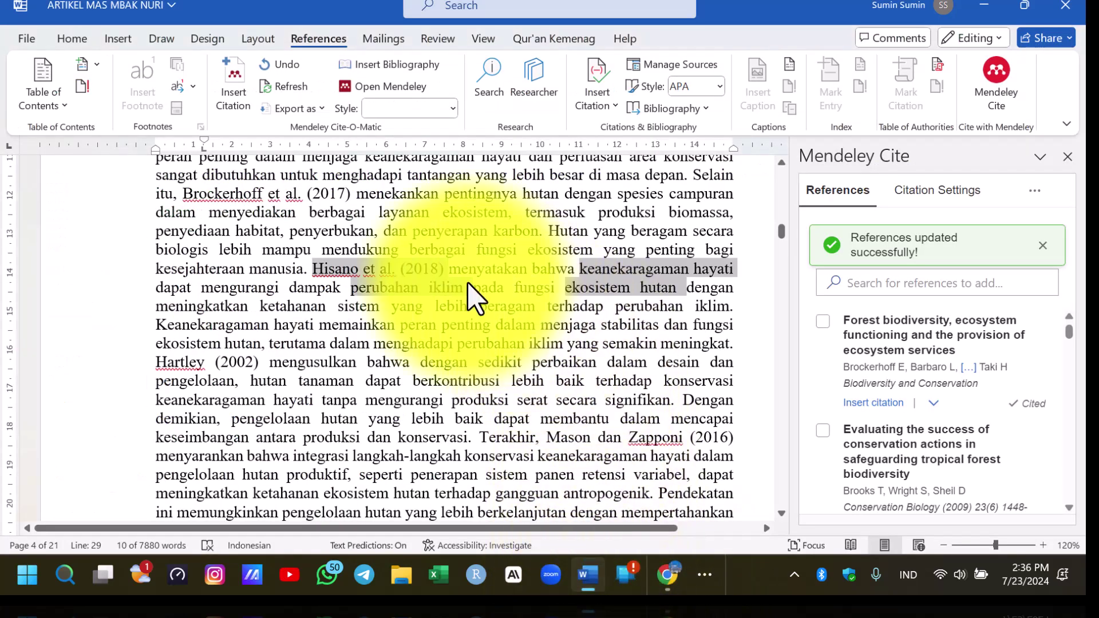
# Step: Highlight the Hisano et al. (2018) passage, switch to the Google Scholar results, and download the matching article's citation in RefMan format
pyautogui.moveTo(318, 277); pyautogui.dragTo(708, 329)
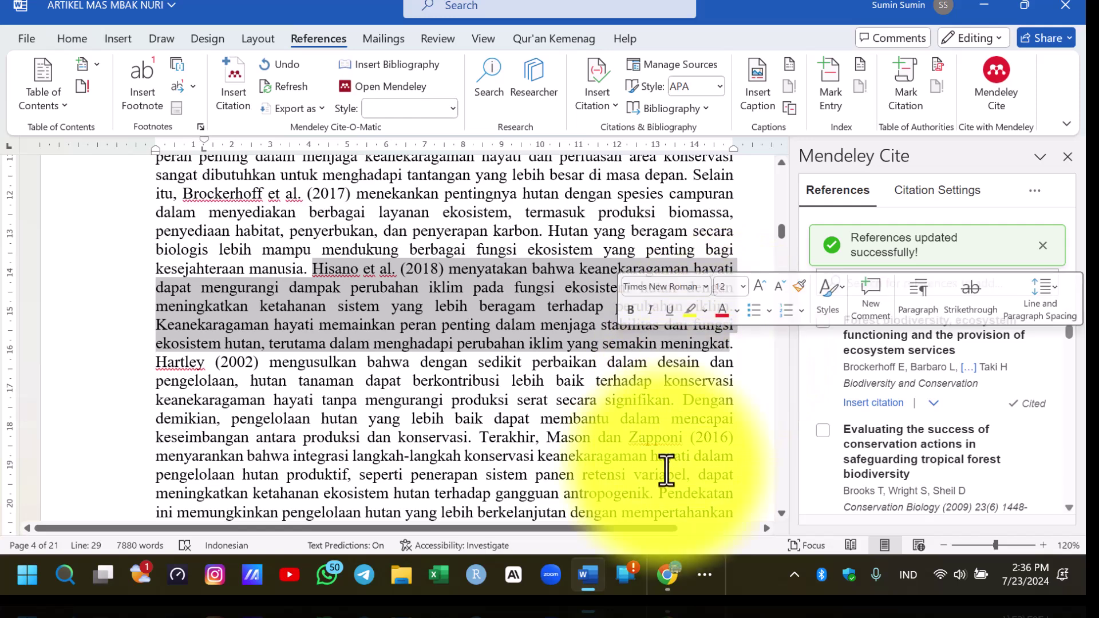
pyautogui.click(667, 575)
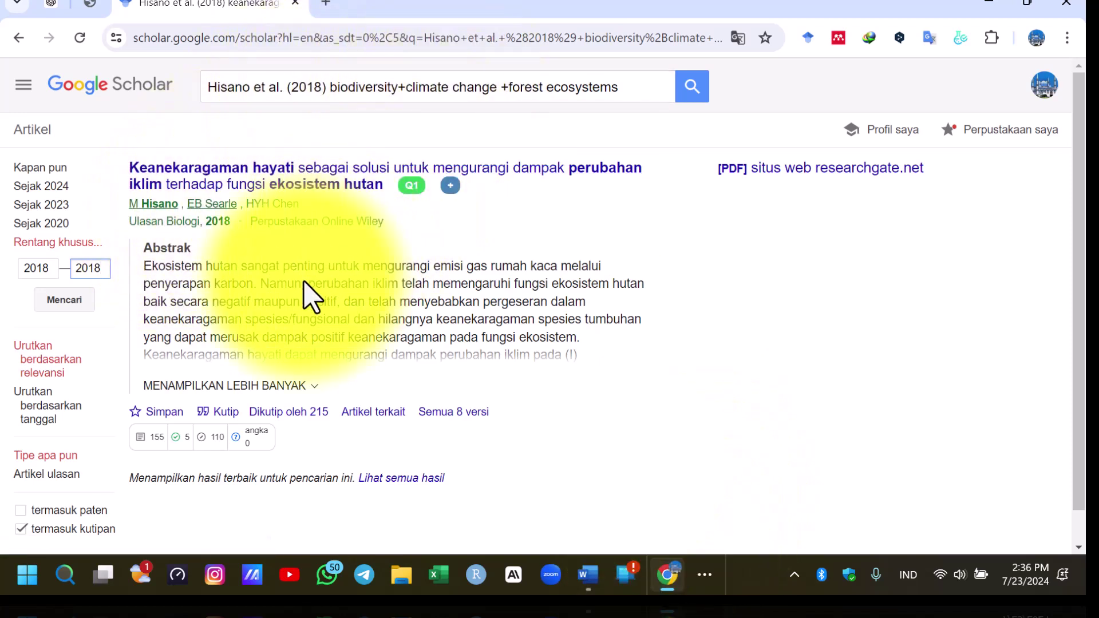
pyautogui.click(224, 413)
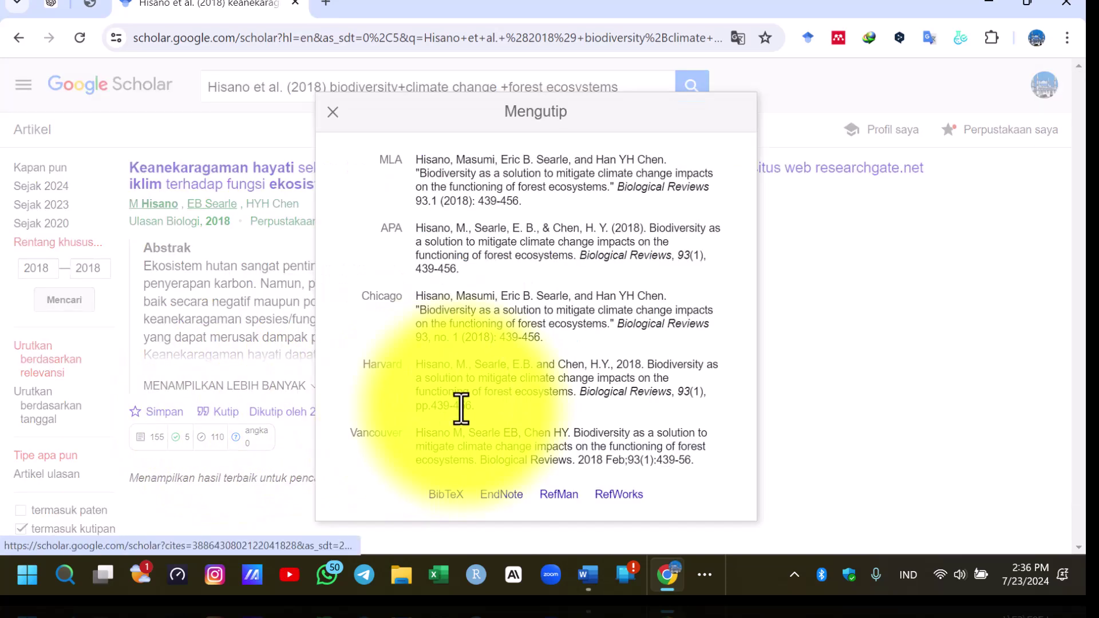
pyautogui.scroll(-1, 577, 240)
pyautogui.scroll(-2, 633, 318)
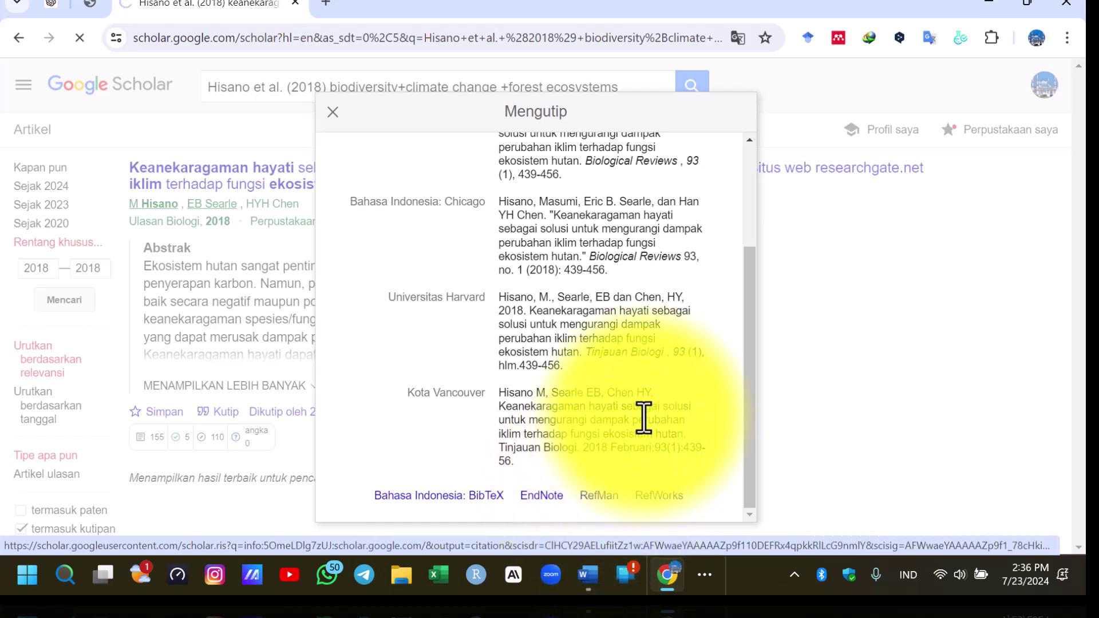
pyautogui.click(334, 112)
pyautogui.click(1007, 39)
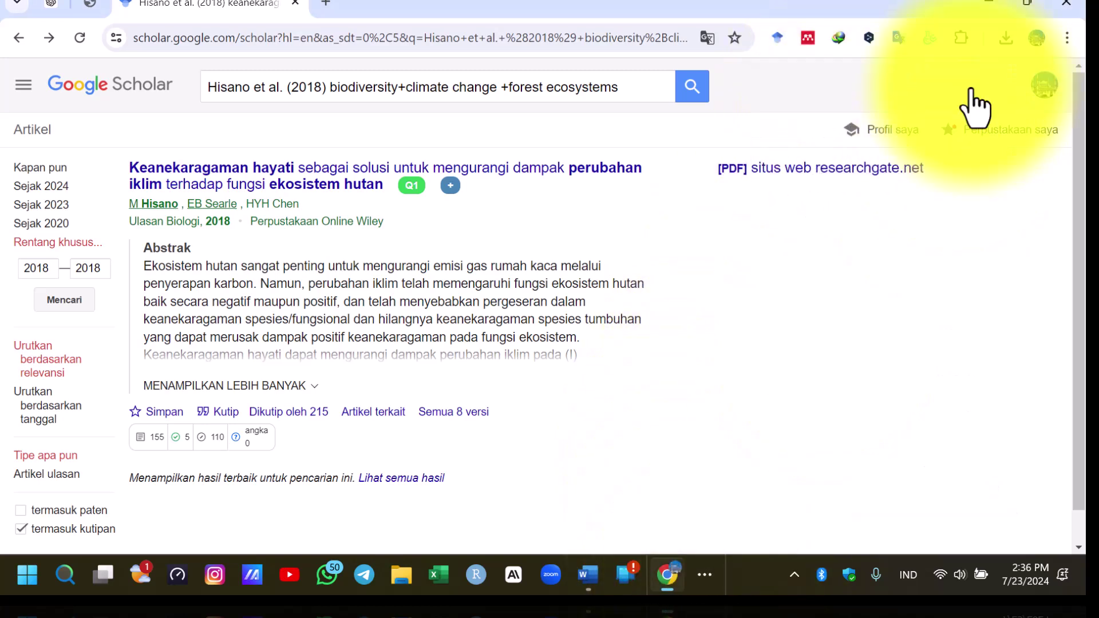
# Step: Minimize the browser and import the downloaded RIS file "scholar - 2024-07-23T143635.472" into the Mendeley Reference Manager library
pyautogui.click(994, 10)
pyautogui.click(986, 4)
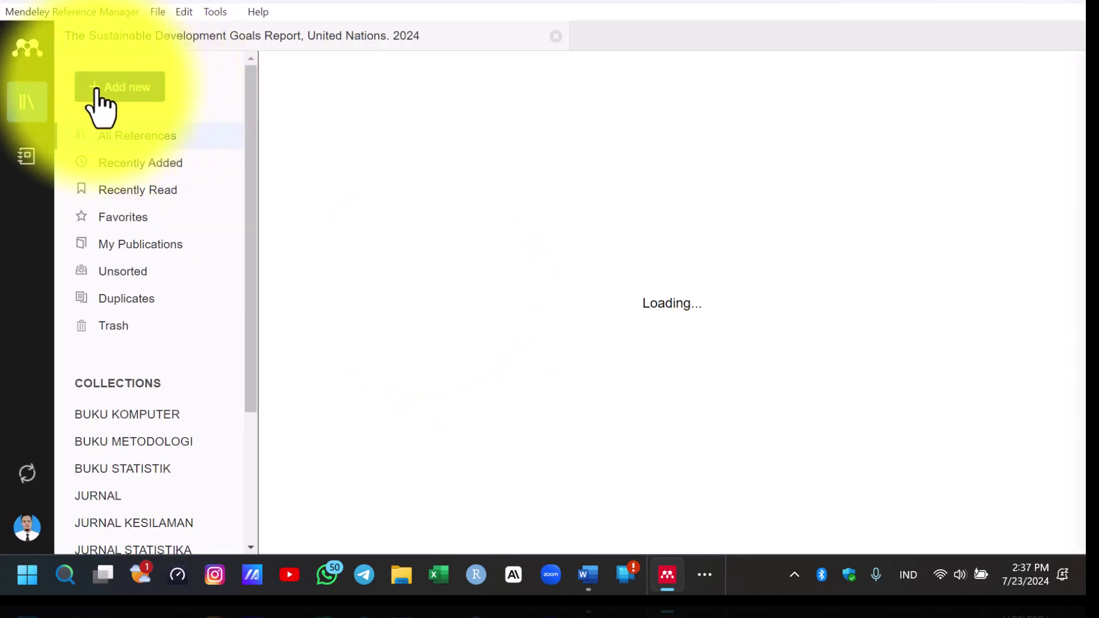
pyautogui.click(106, 92)
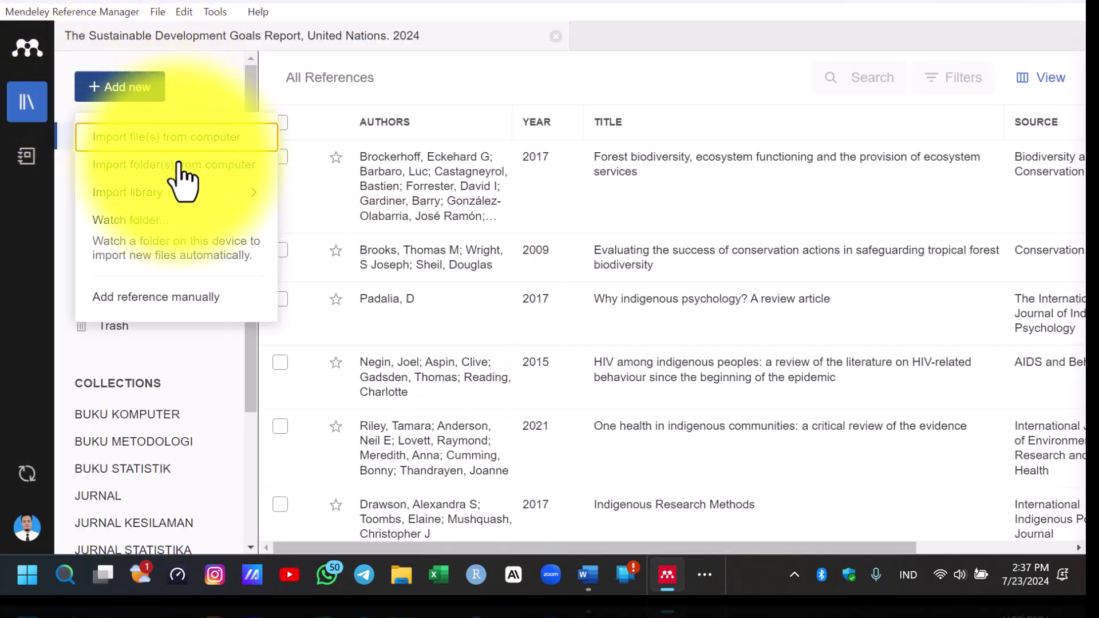
pyautogui.moveTo(218, 200)
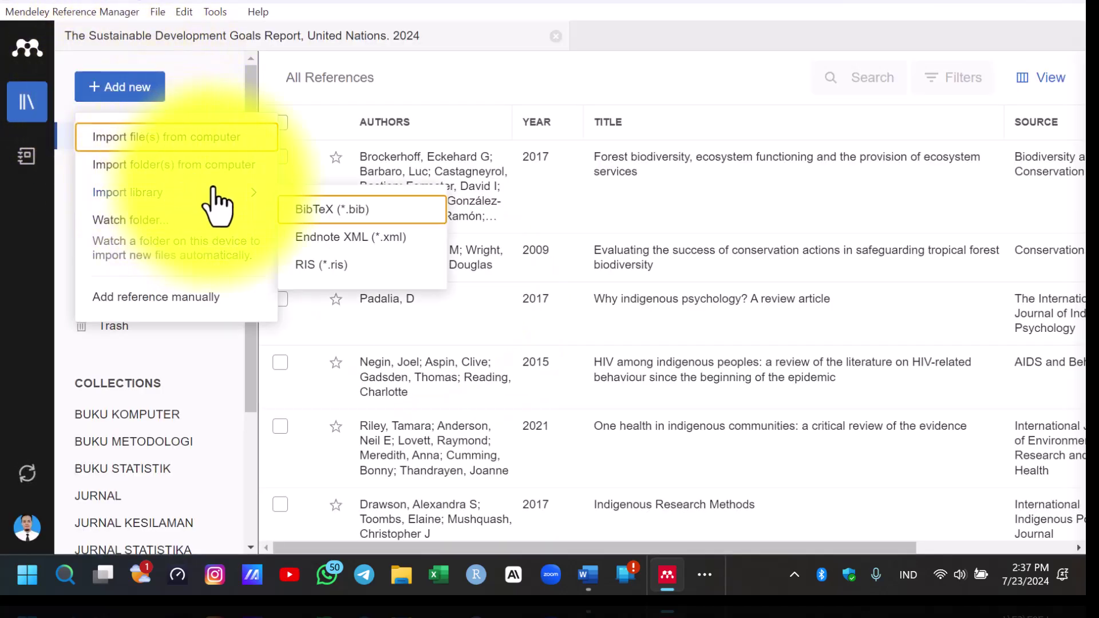
pyautogui.click(325, 269)
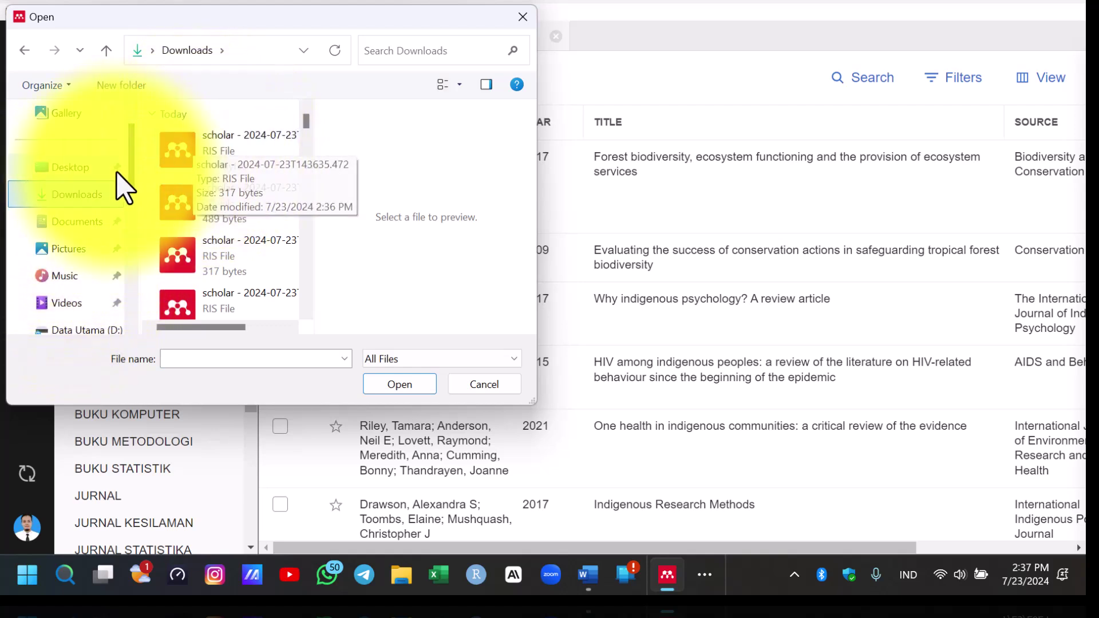
pyautogui.click(189, 160)
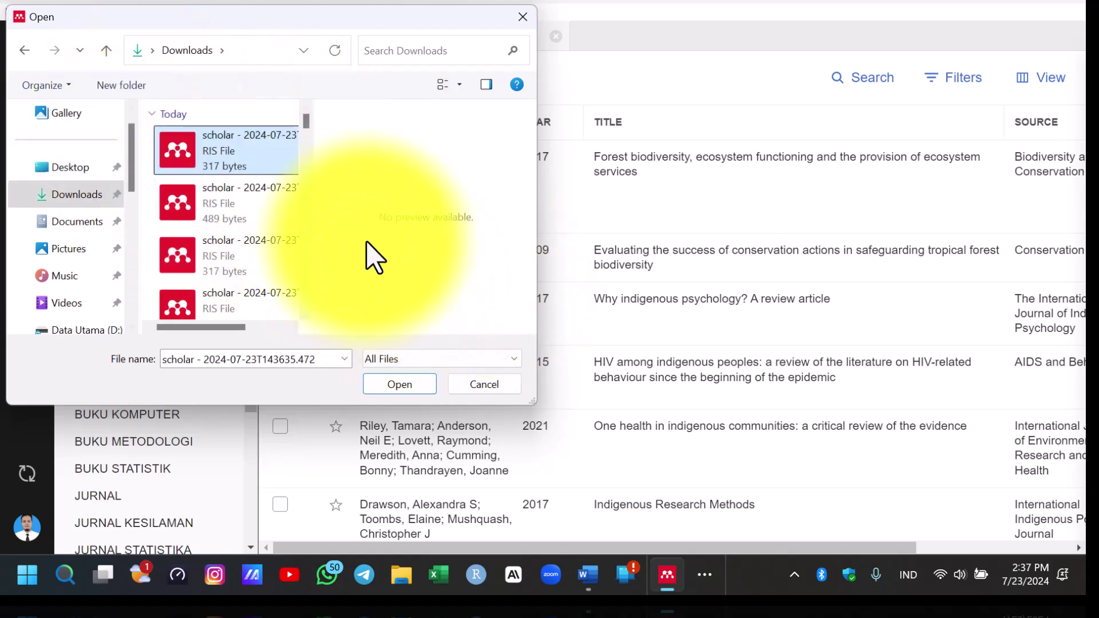
pyautogui.click(412, 387)
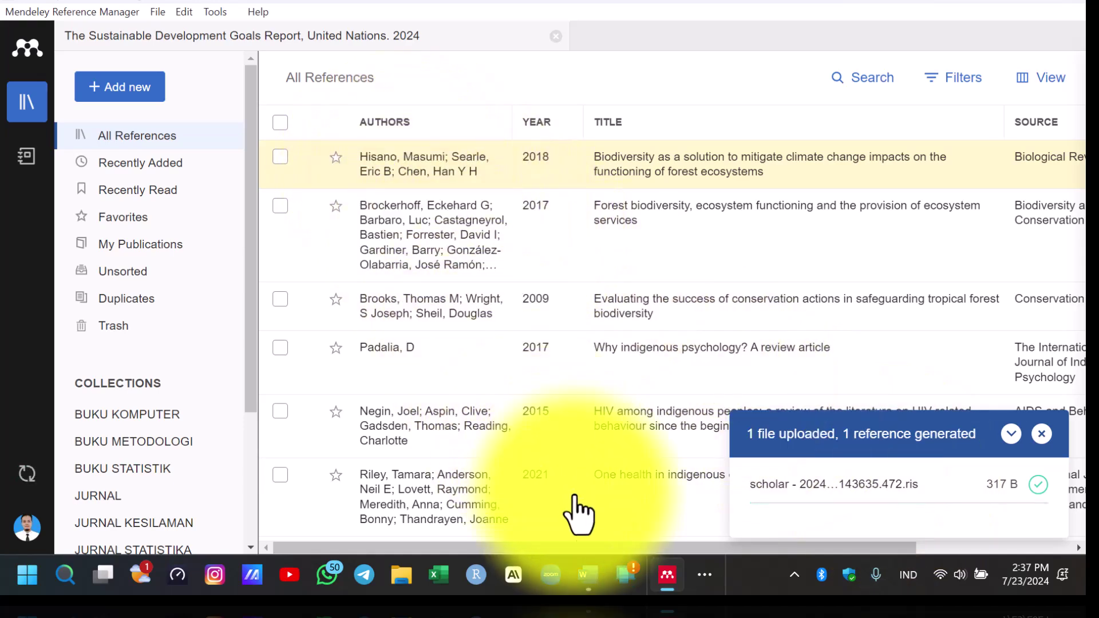
# Step: Return to the Word article and update the Mendeley Cite references from the library
pyautogui.click(589, 575)
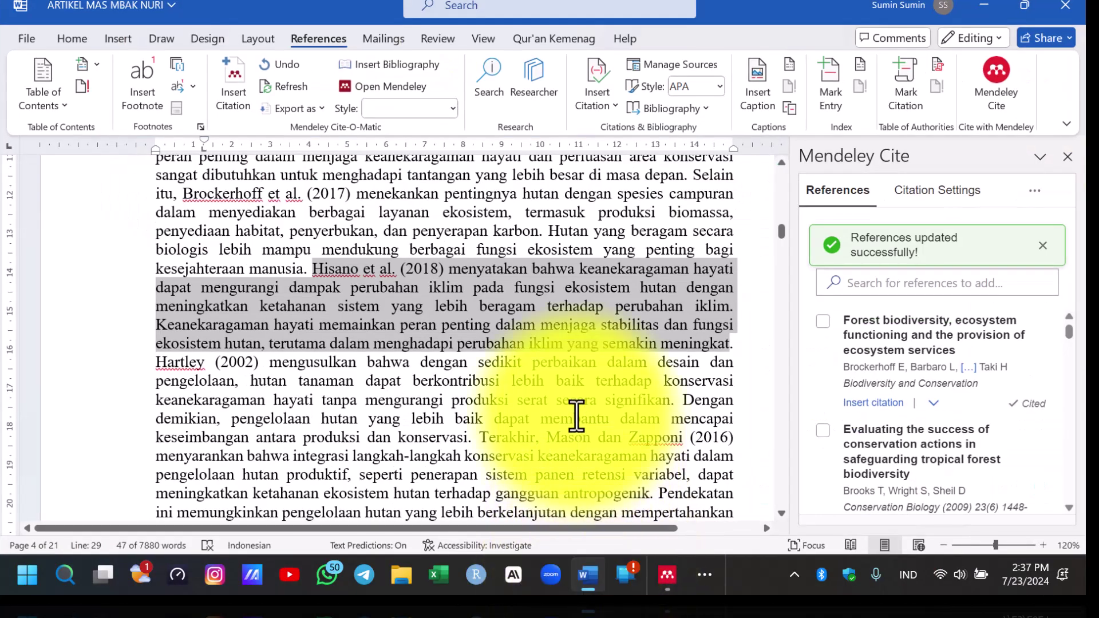
pyautogui.click(381, 287)
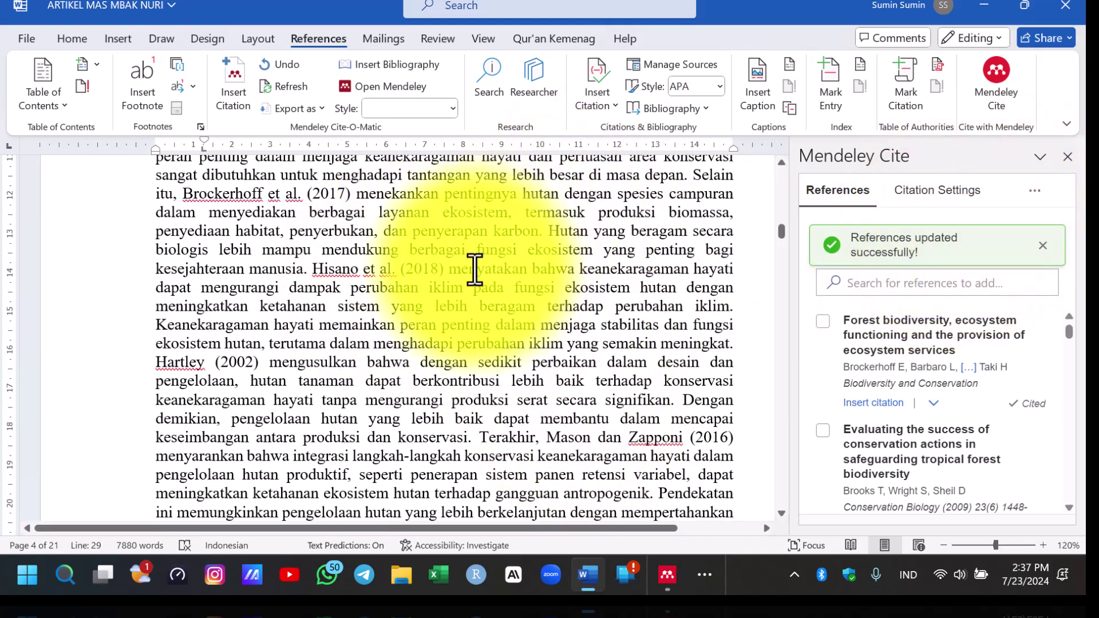
pyautogui.click(422, 268)
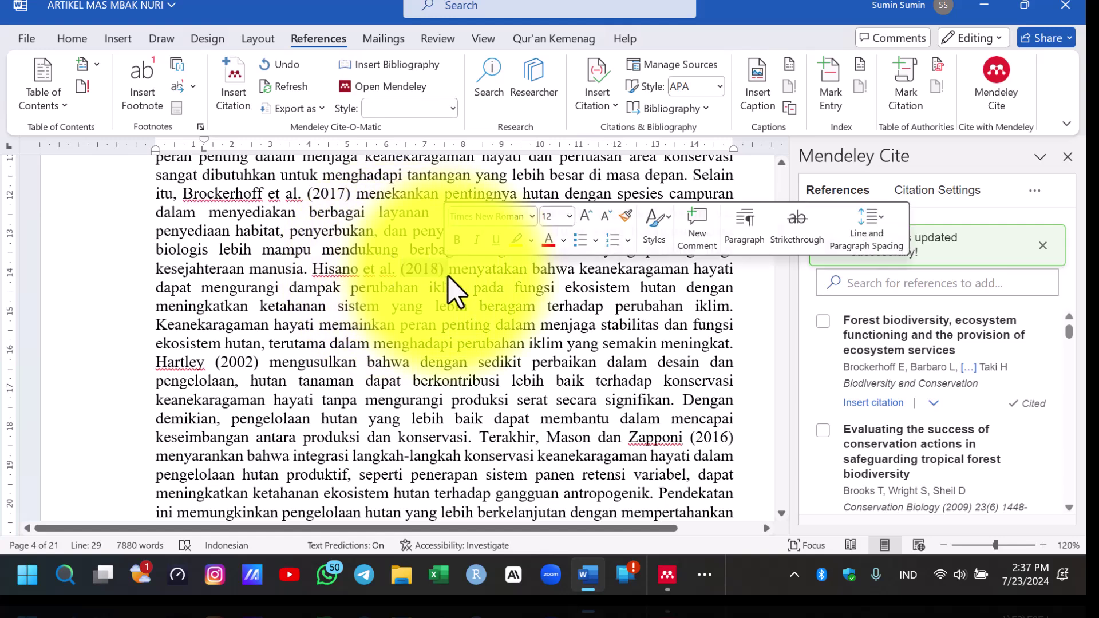
pyautogui.click(1044, 247)
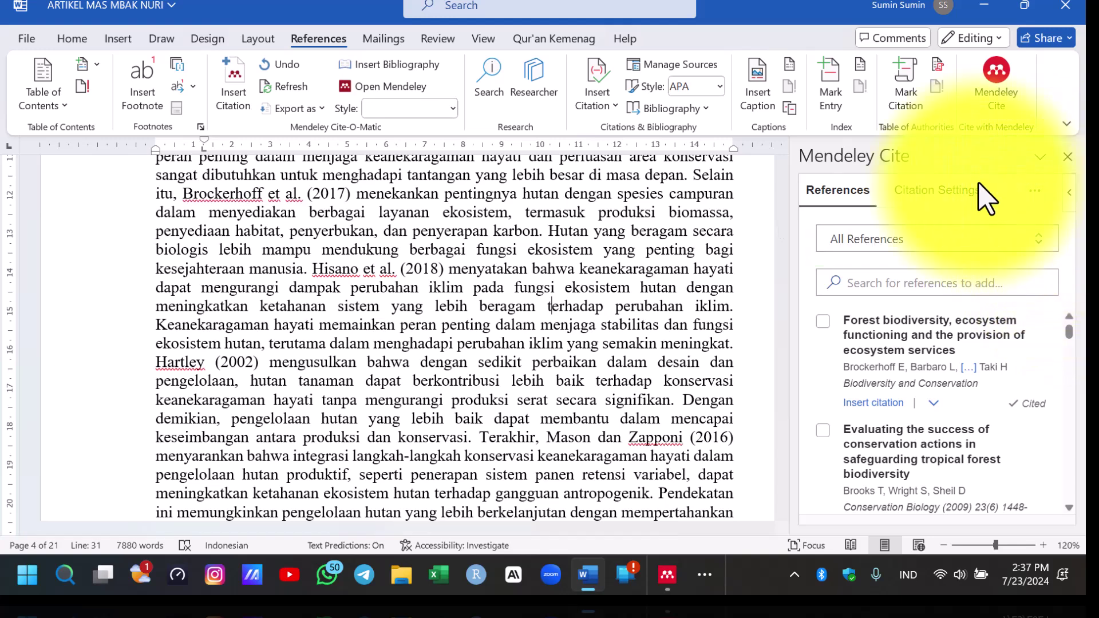
pyautogui.click(1032, 191)
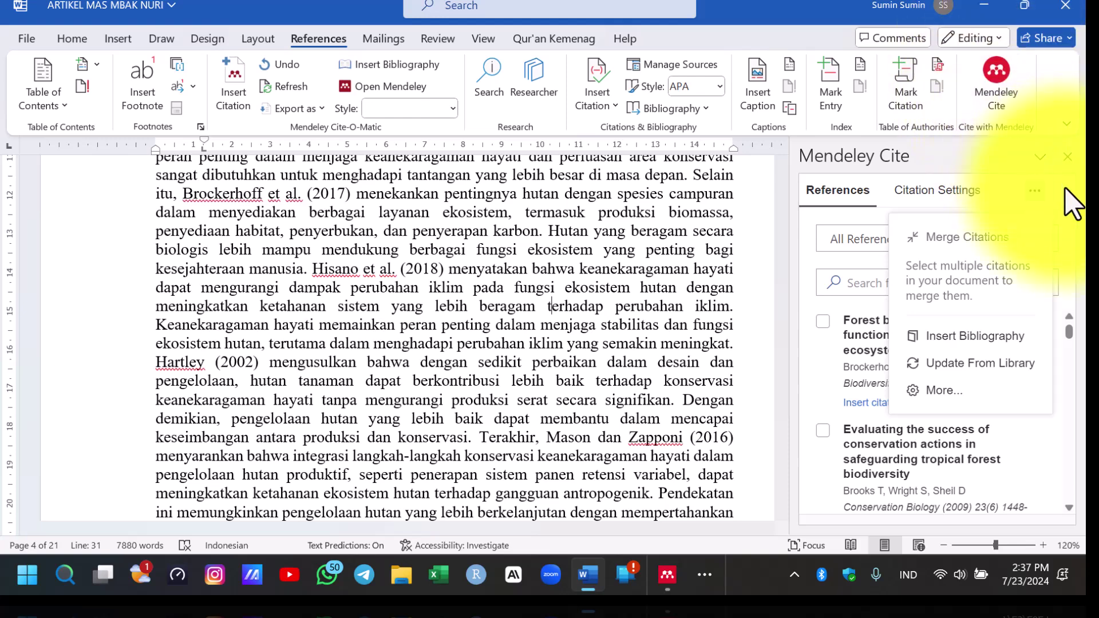
pyautogui.click(1067, 157)
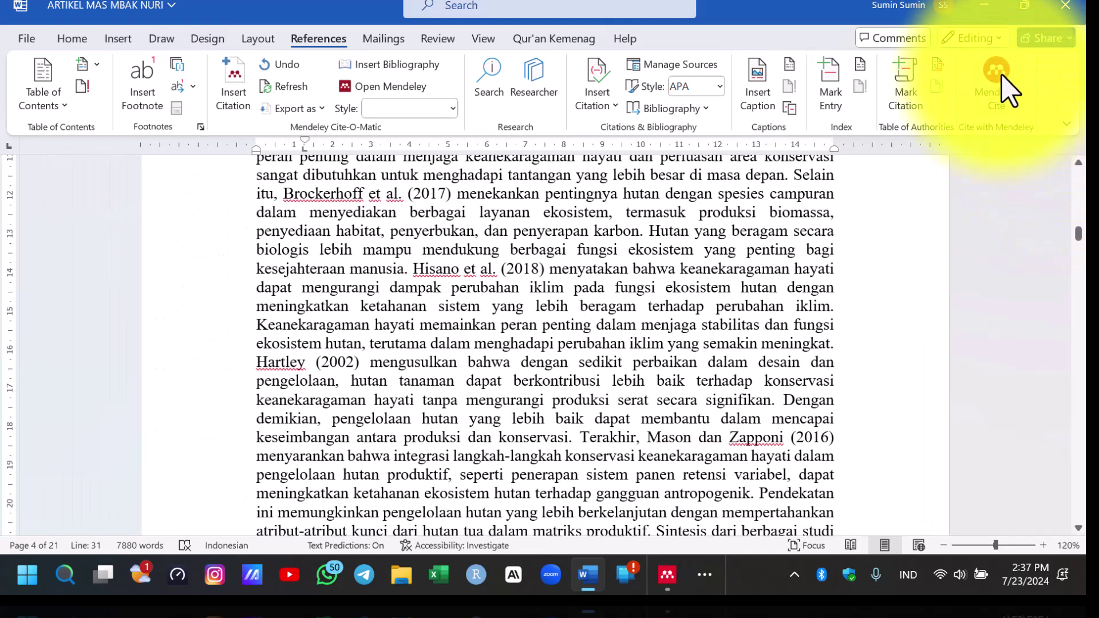
pyautogui.click(997, 72)
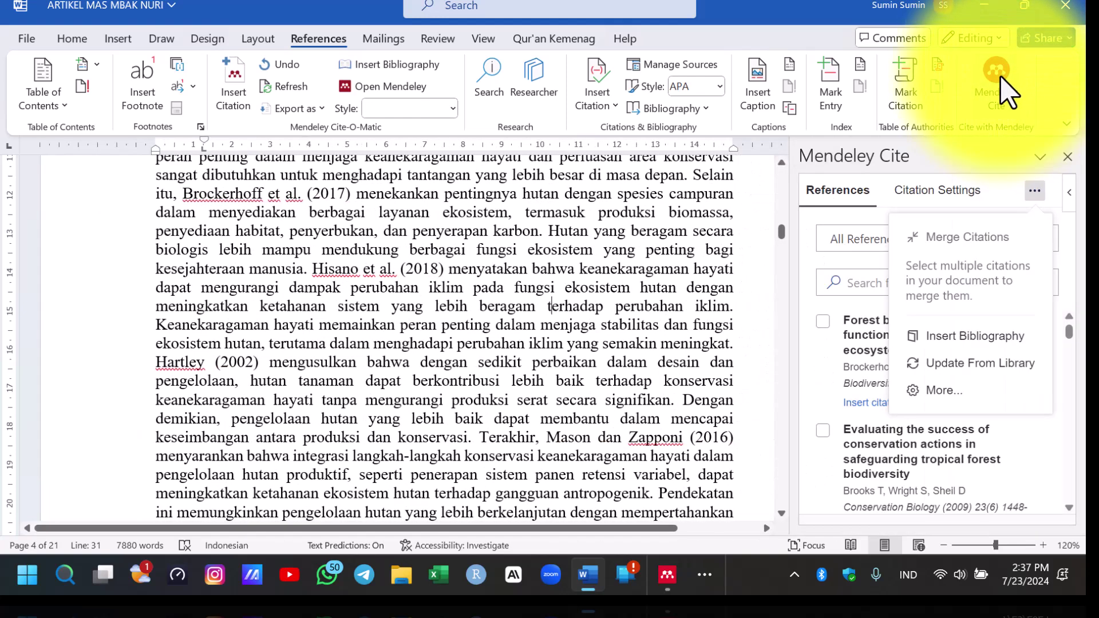
pyautogui.click(1036, 192)
pyautogui.click(1037, 192)
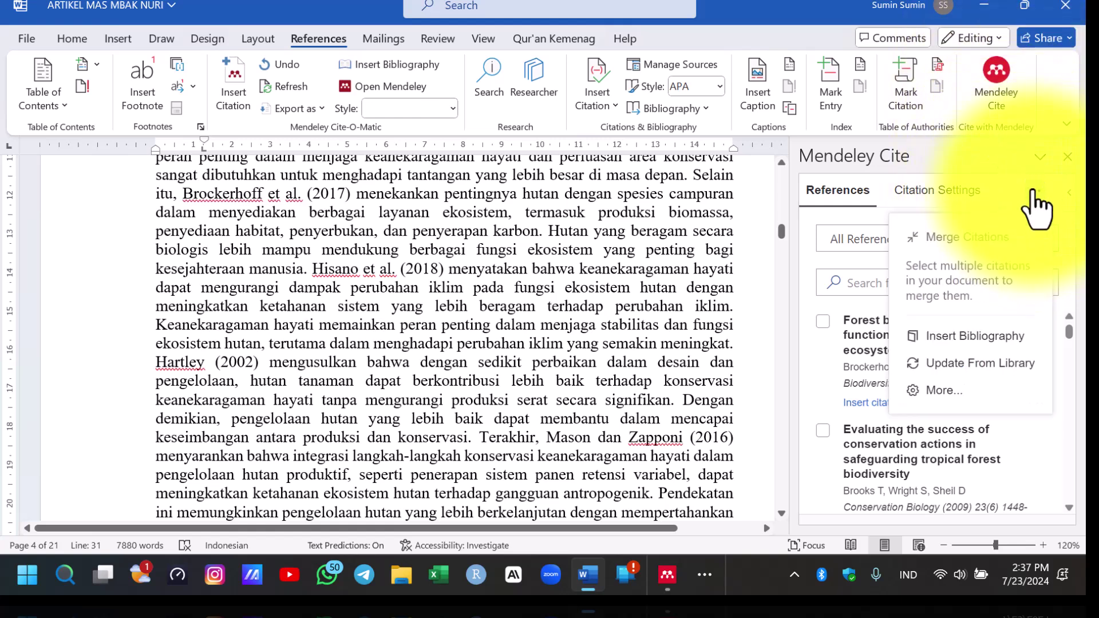
pyautogui.click(979, 368)
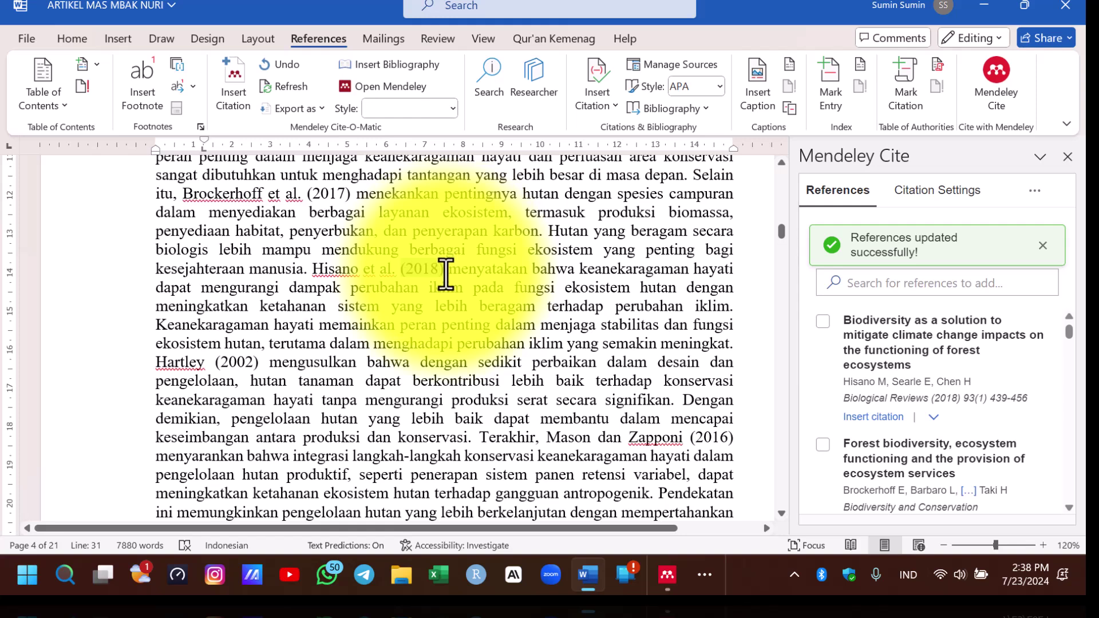
# Step: Replace the typed "(2018)" after "Hisano et al." with the Hisano et al. 2018 Mendeley citation, displayed as (Year)
pyautogui.doubleClick(444, 269)
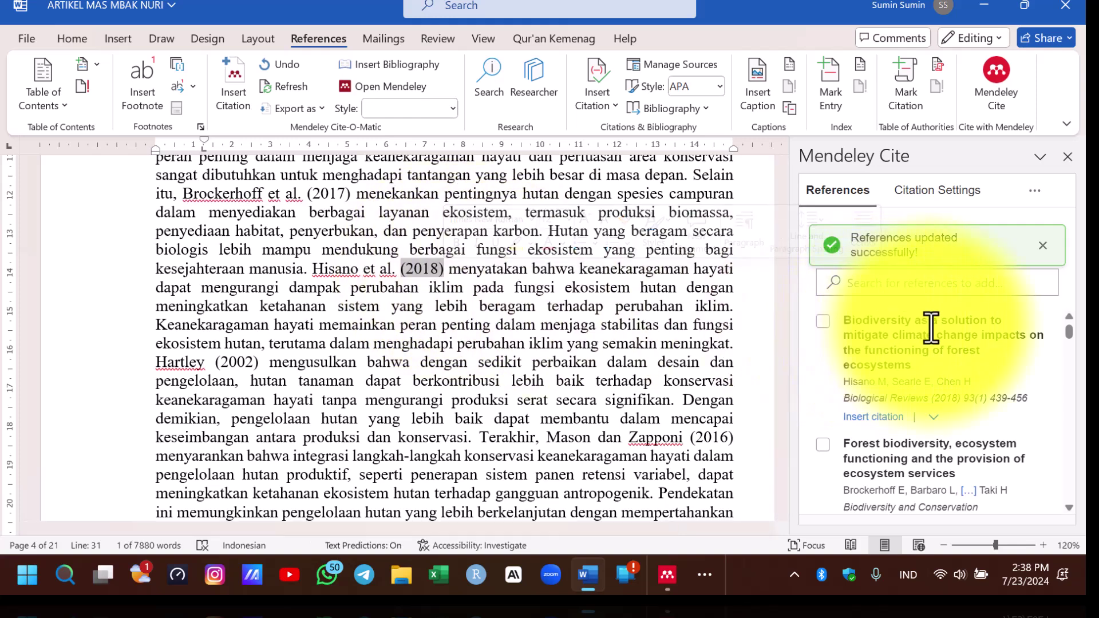
pyautogui.click(820, 325)
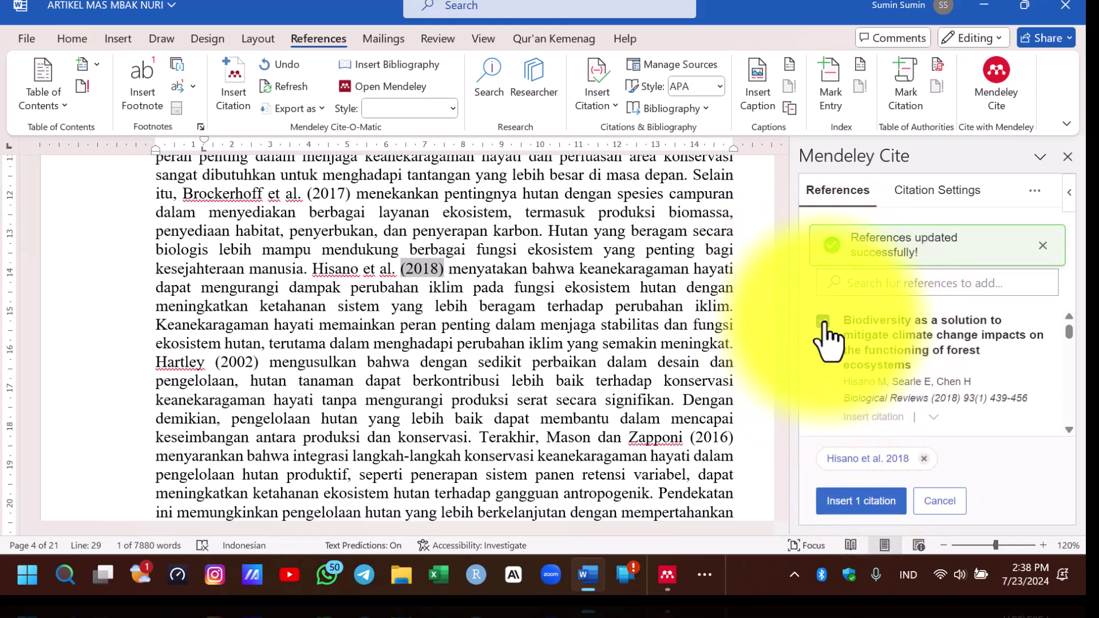
pyautogui.click(849, 459)
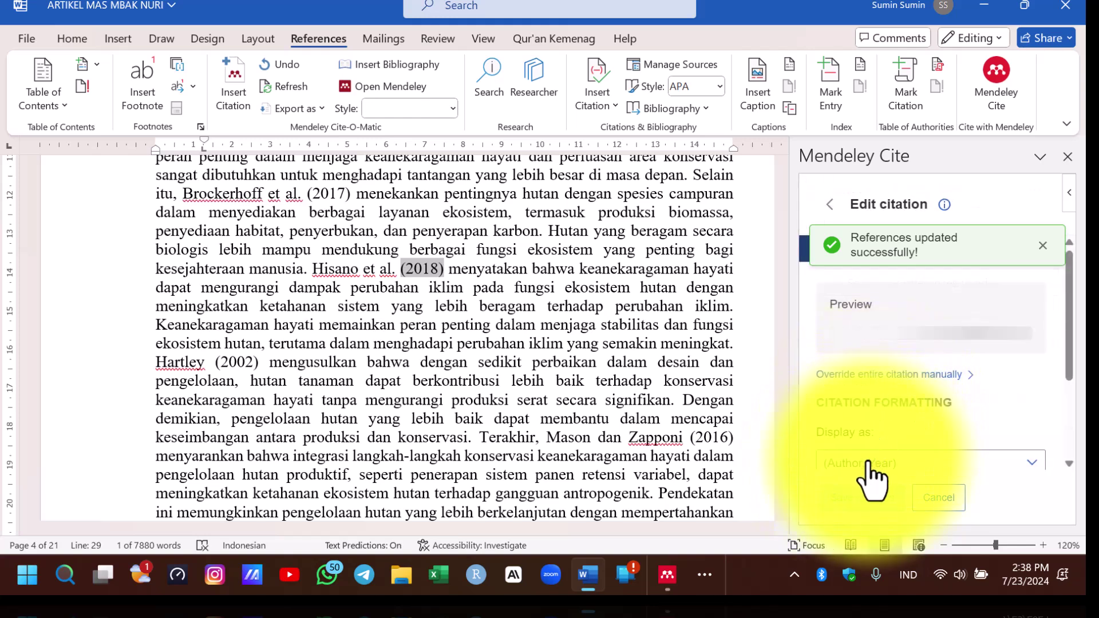
pyautogui.click(868, 463)
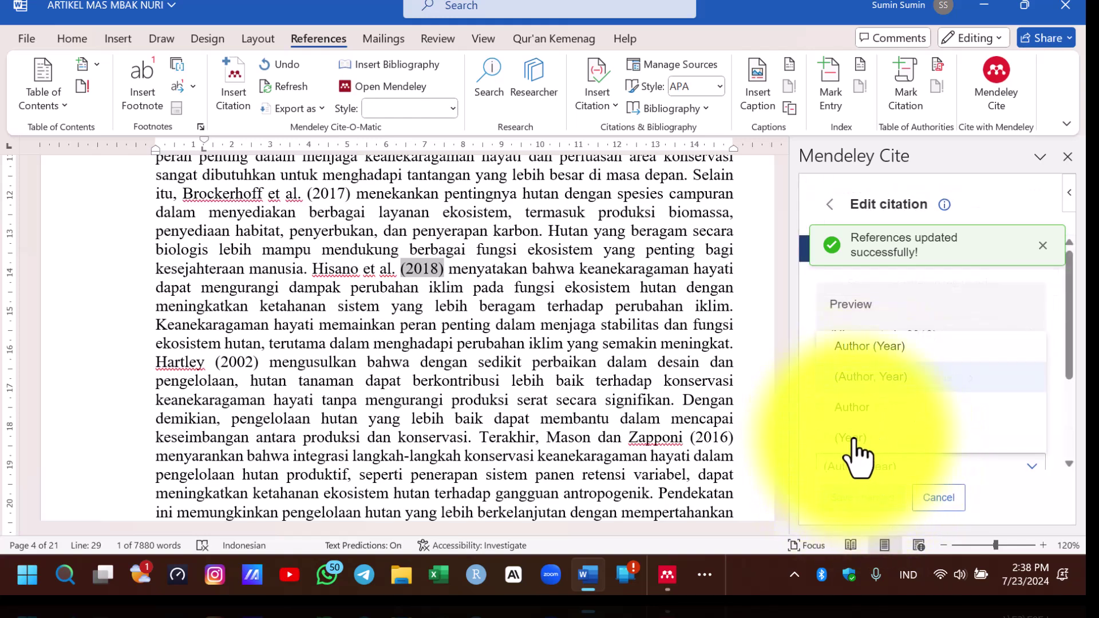
pyautogui.click(880, 468)
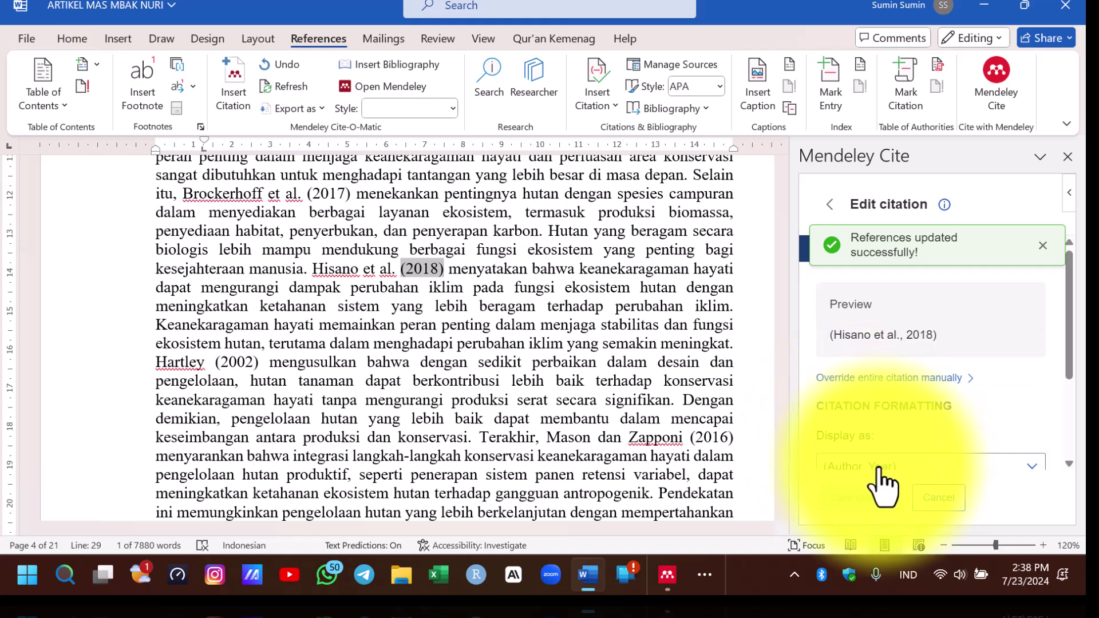
pyautogui.click(862, 470)
pyautogui.click(853, 438)
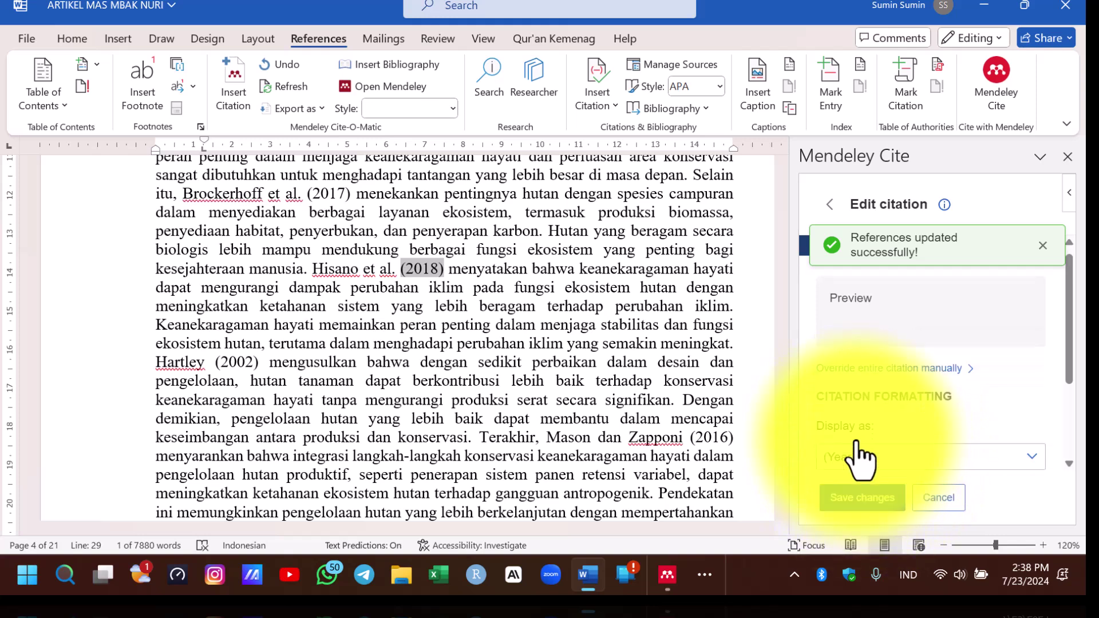
pyautogui.click(863, 498)
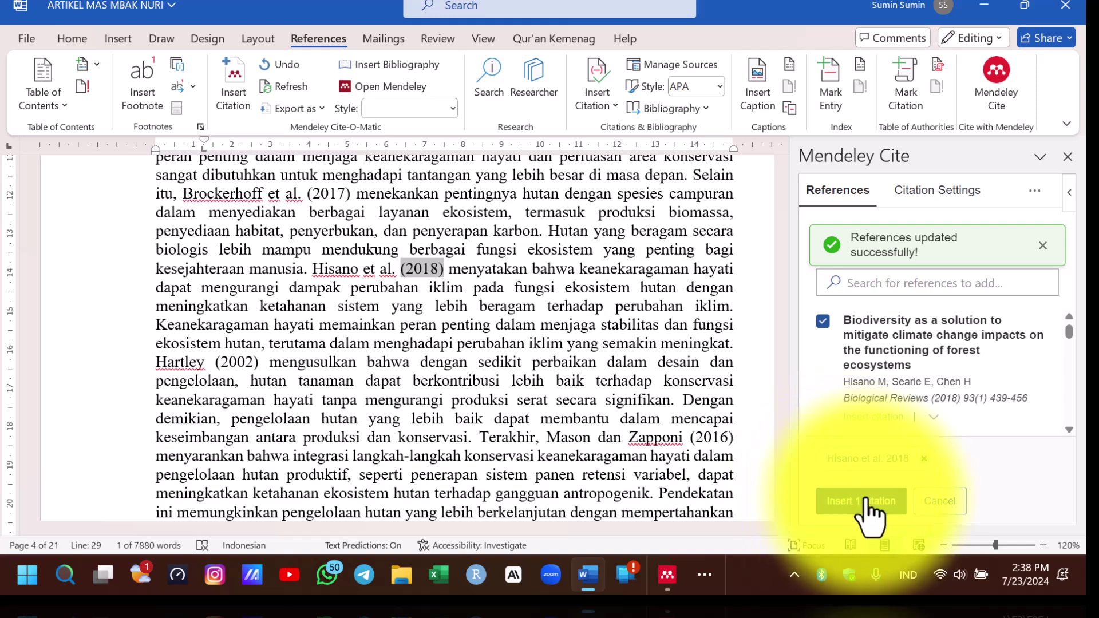
pyautogui.scroll(-1, 566, 343)
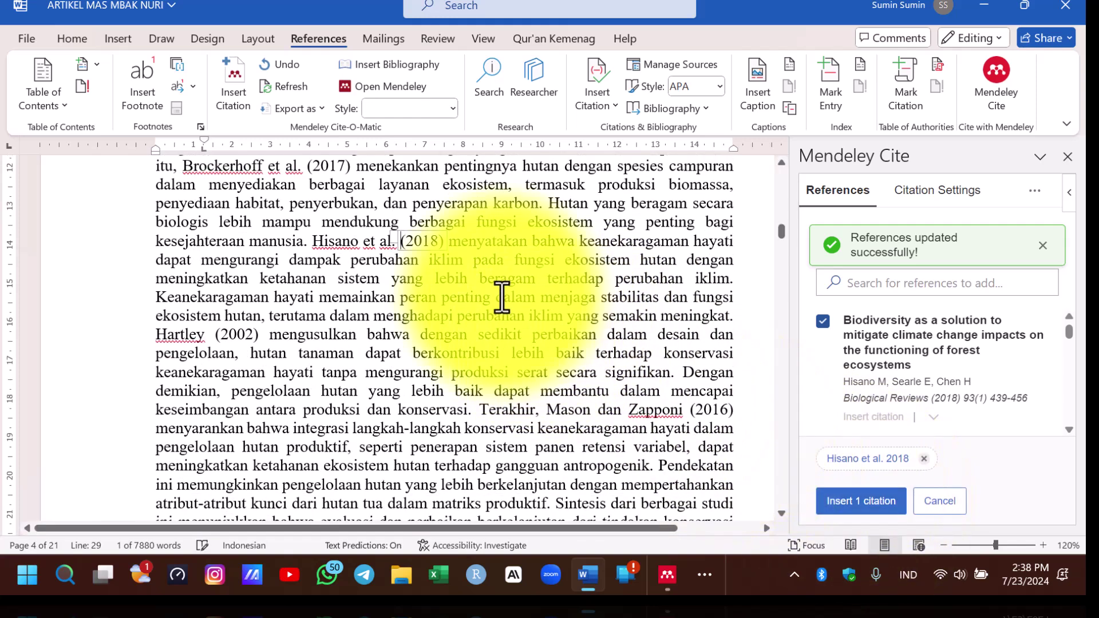
pyautogui.click(441, 243)
pyautogui.click(420, 240)
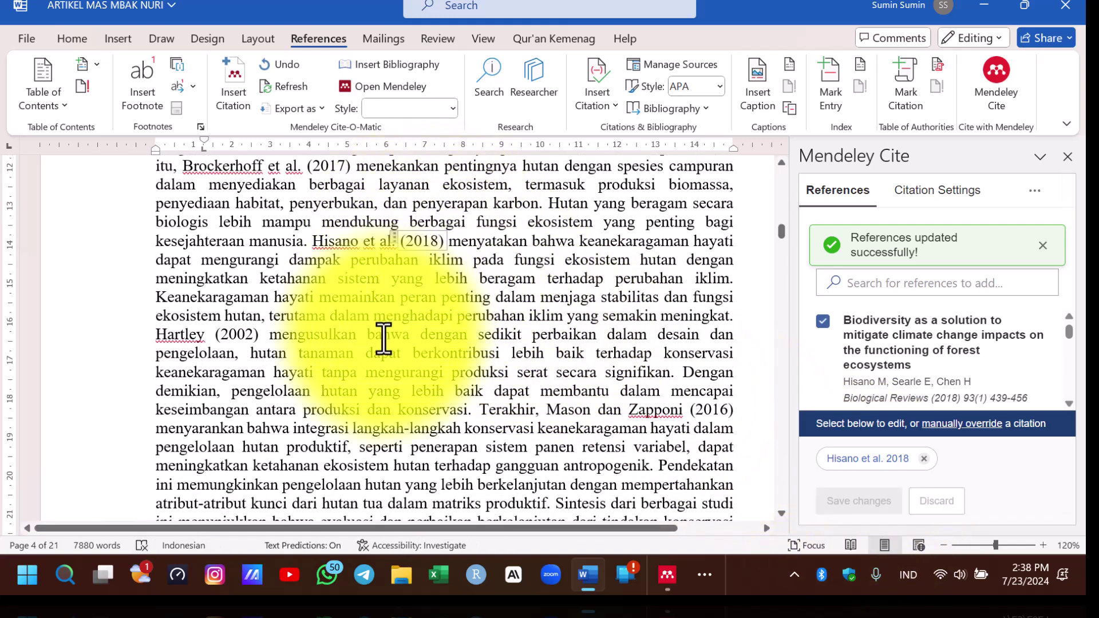
# Step: Send the Hartley (2002) text from "pengelolaan, hutan tanaman" through "serat secara signifikan" to DeepL for translation
pyautogui.click(347, 338)
pyautogui.scroll(-2, 321, 332)
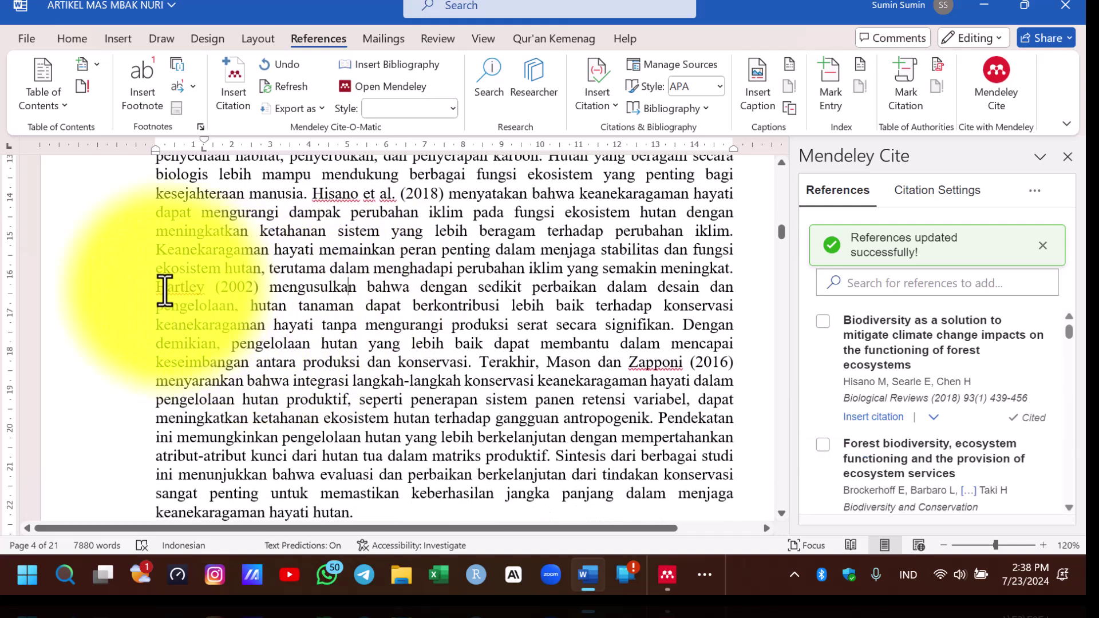
pyautogui.click(253, 287)
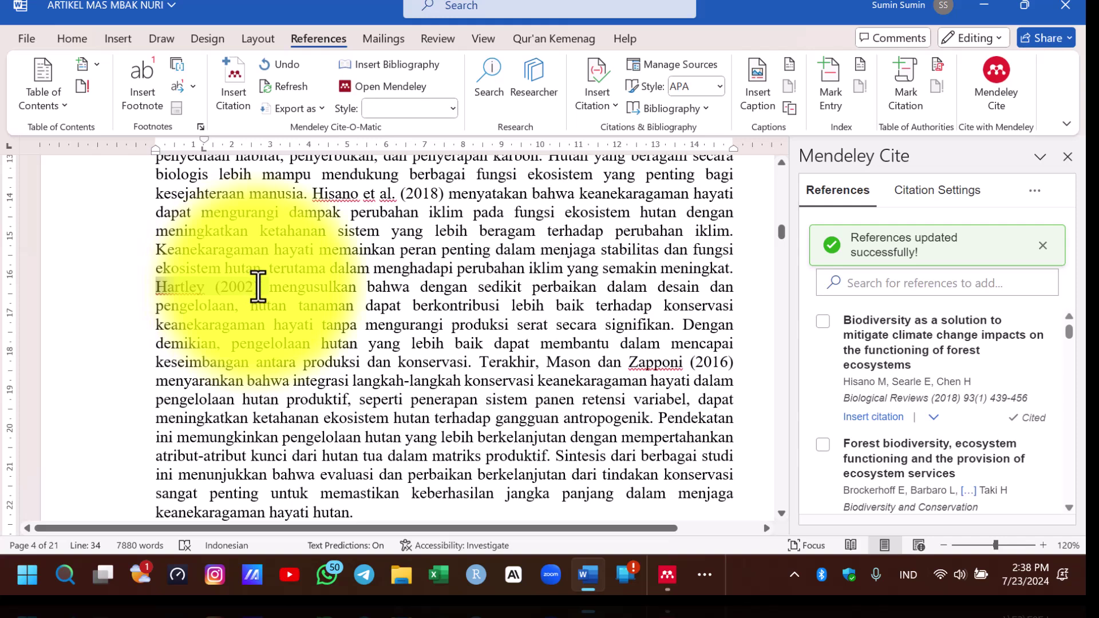
pyautogui.click(317, 302)
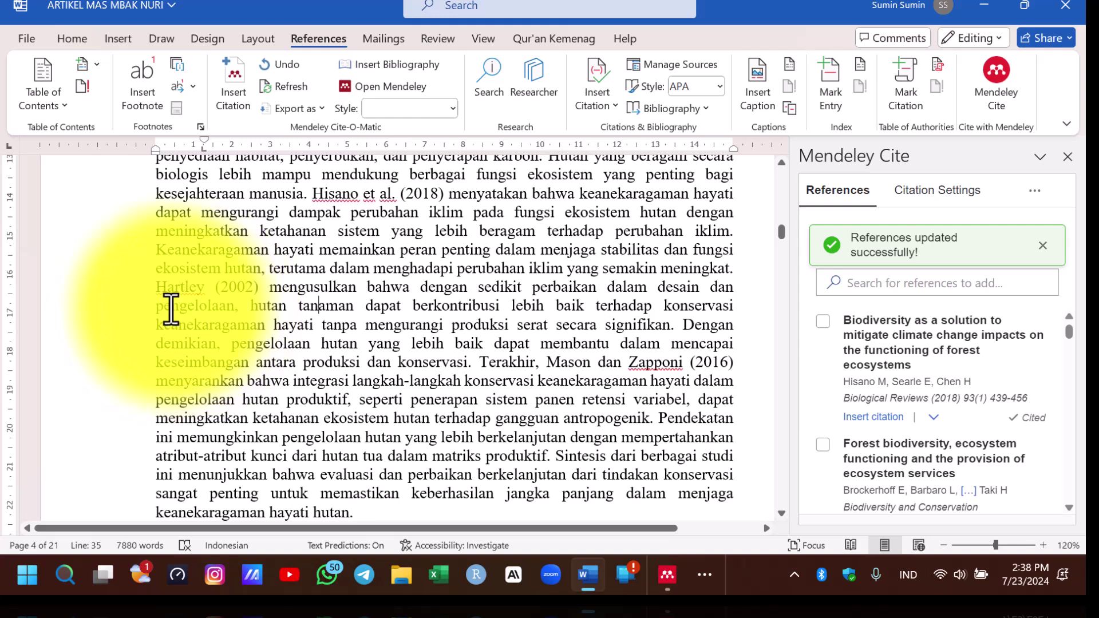
pyautogui.moveTo(159, 306); pyautogui.dragTo(355, 312)
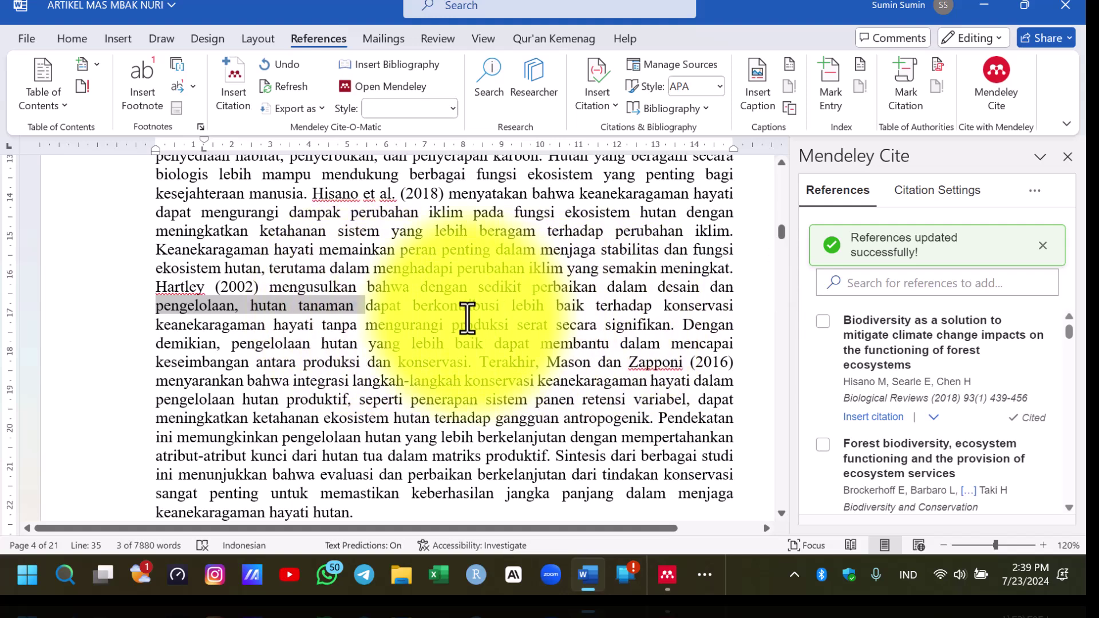
pyautogui.moveTo(163, 310); pyautogui.dragTo(642, 326)
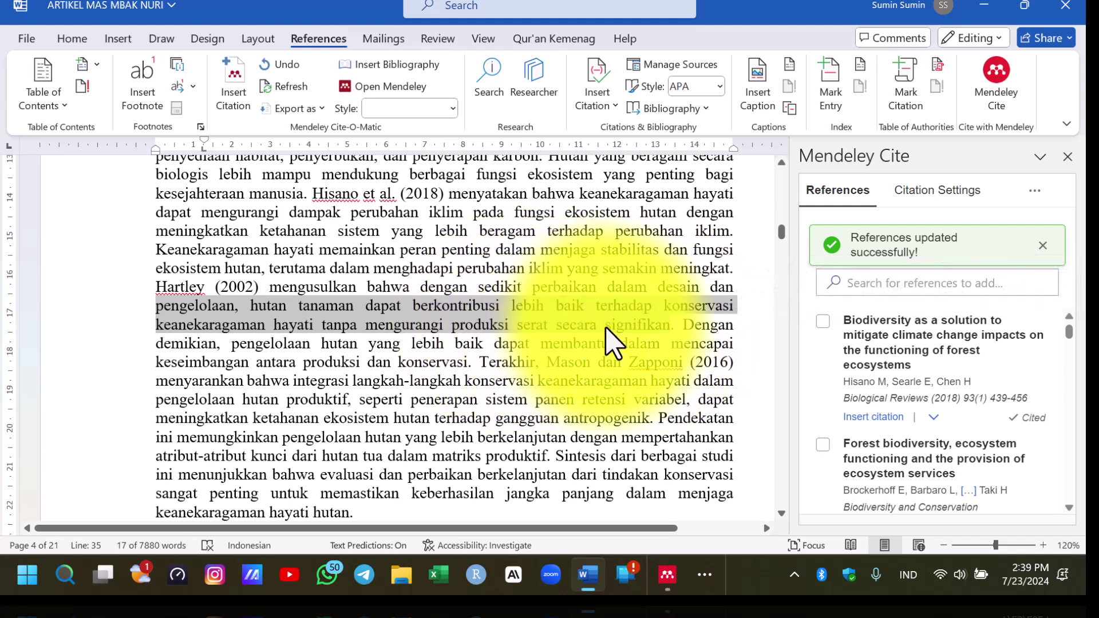
pyautogui.hotkey('ctrl', 'c')
pyautogui.hotkey('ctrl', 'c')
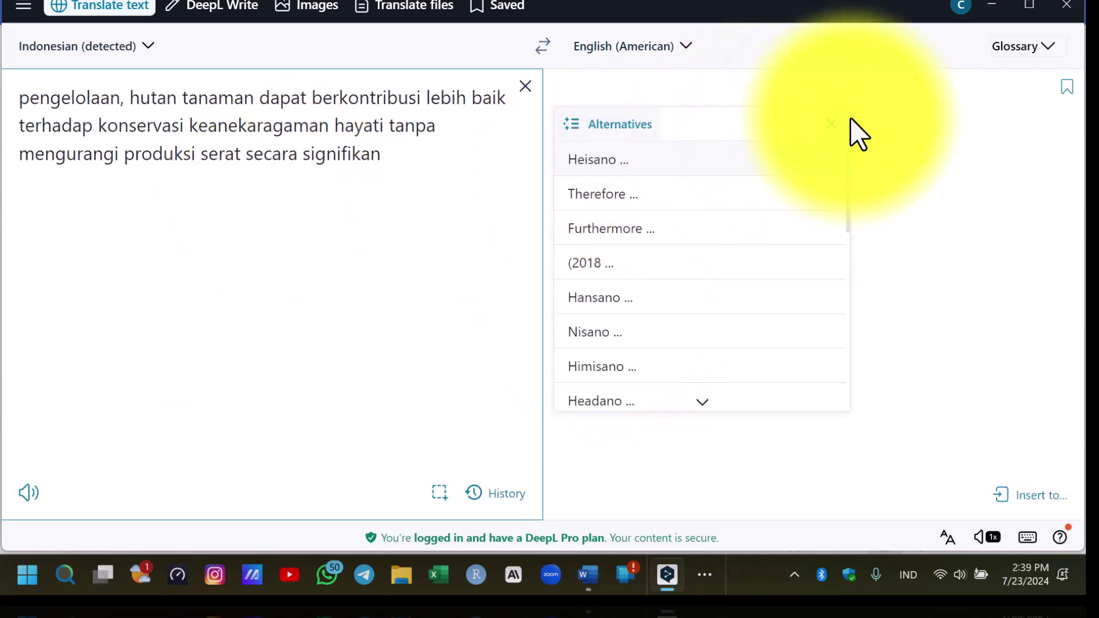
# Step: Dismiss the alternative translations, copy the English translation in DeepL, and switch to Google Scholar in Chrome
pyautogui.click(831, 124)
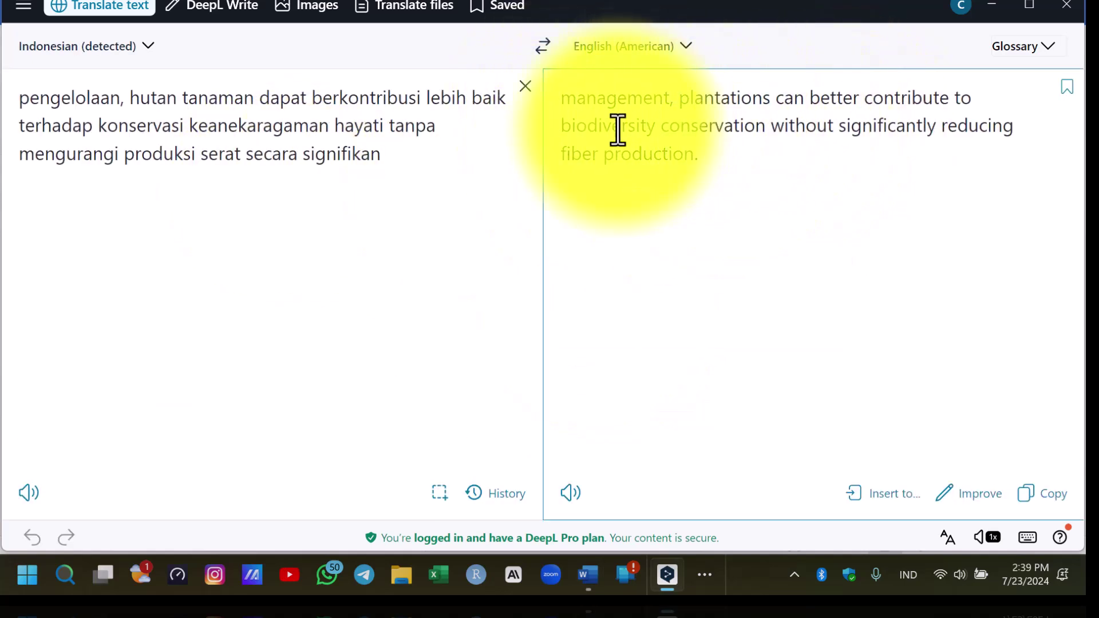
pyautogui.click(1054, 495)
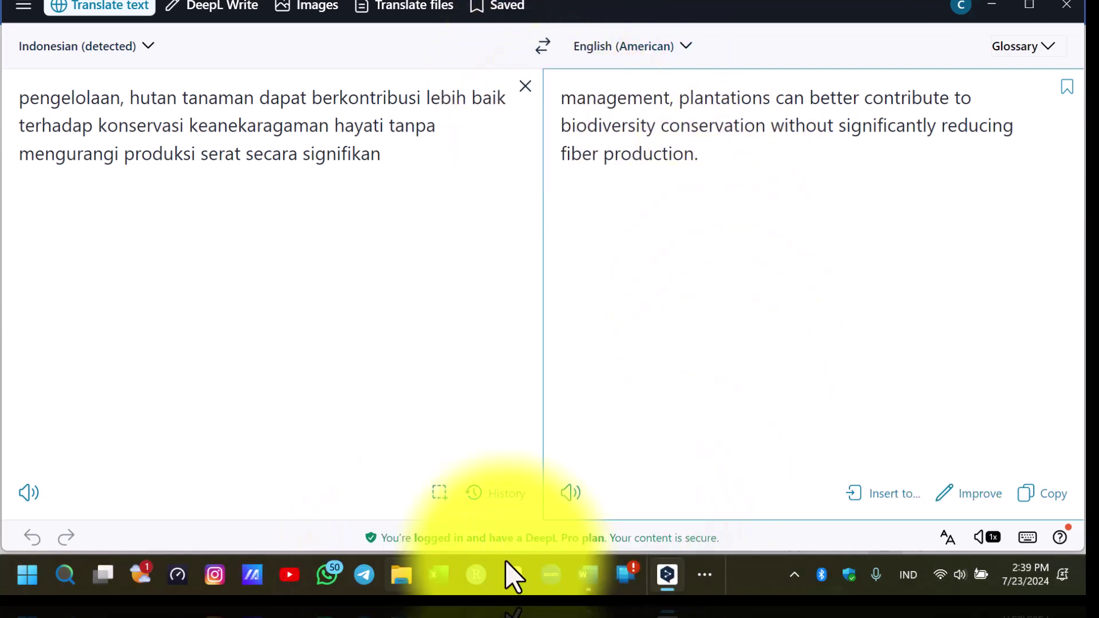
pyautogui.click(712, 572)
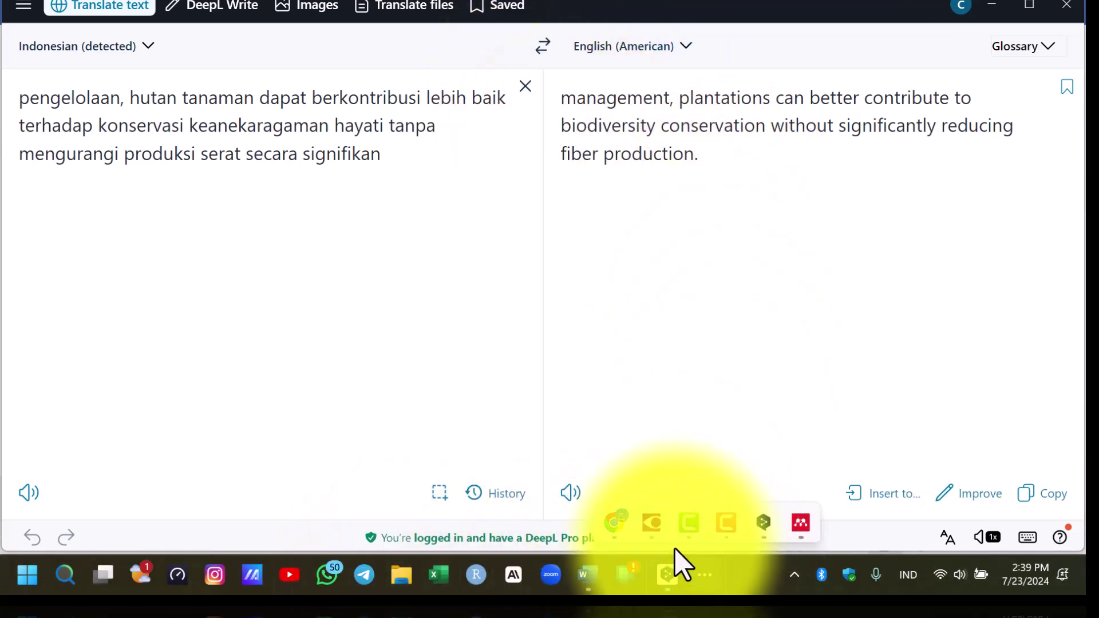
pyautogui.click(617, 523)
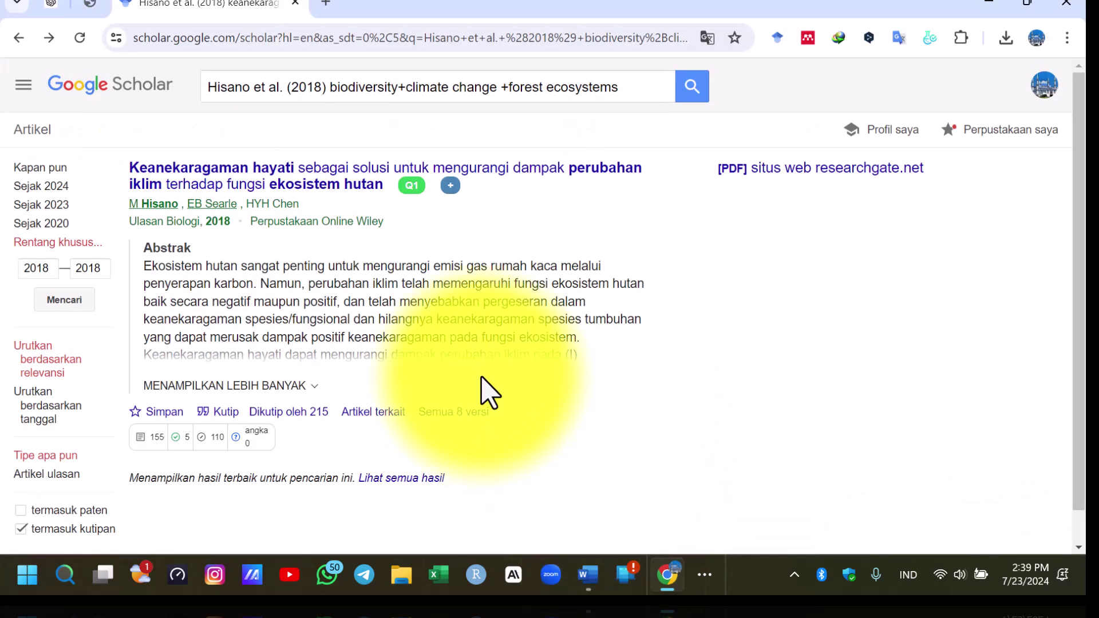
# Step: Replace the Google Scholar query with the copied sentence on plantations, biodiversity conservation and fiber production, and run the search
pyautogui.click(256, 88)
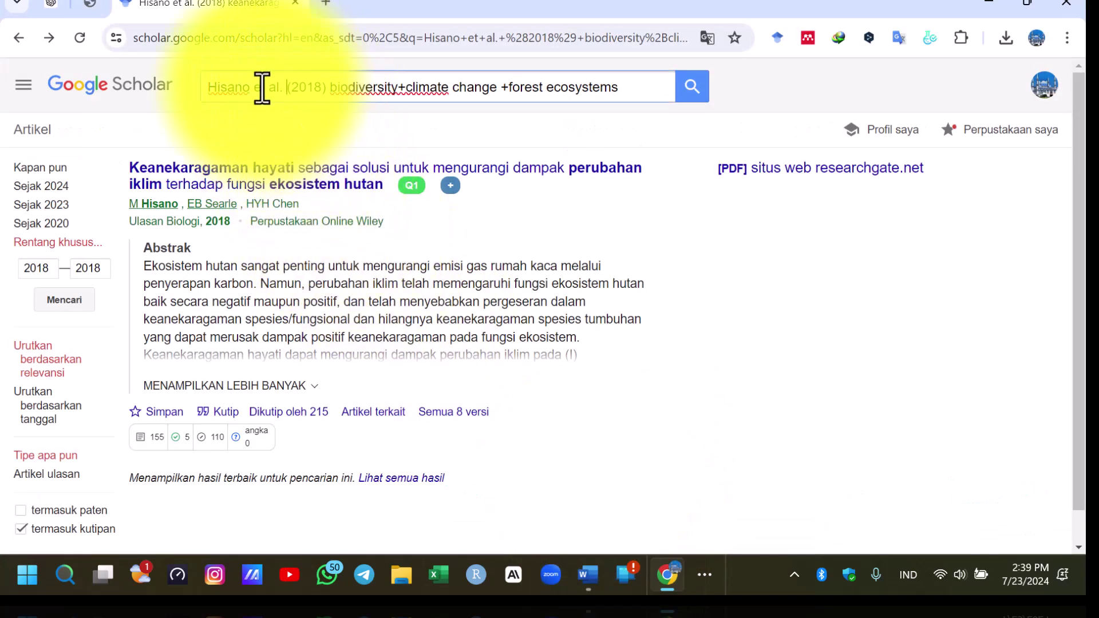
pyautogui.press('BackSpace')
pyautogui.rightClick(300, 89)
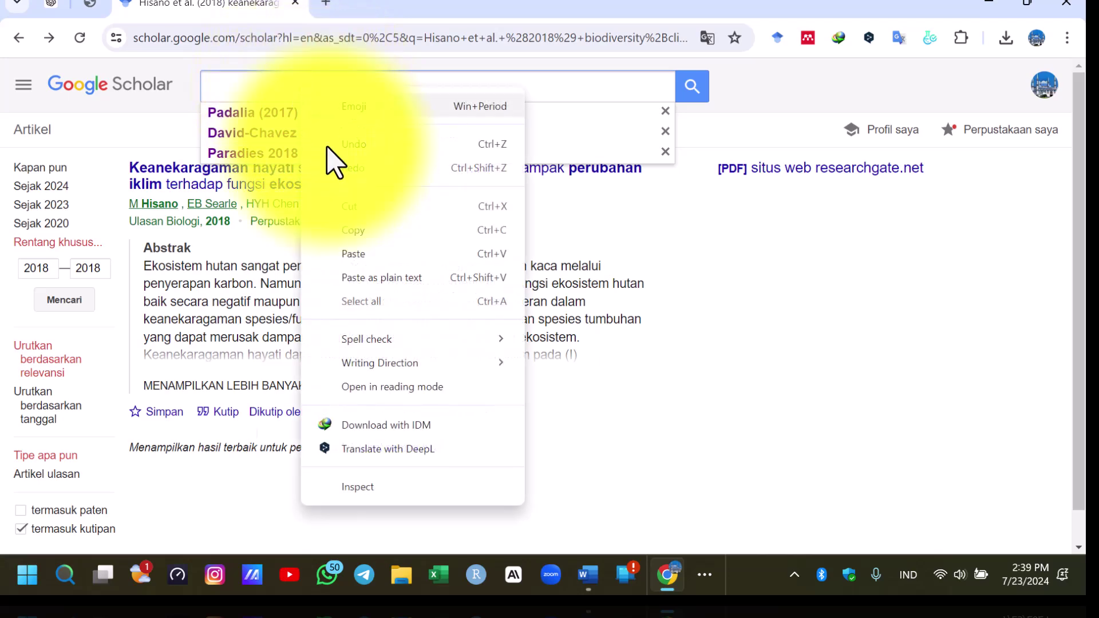
pyautogui.click(369, 256)
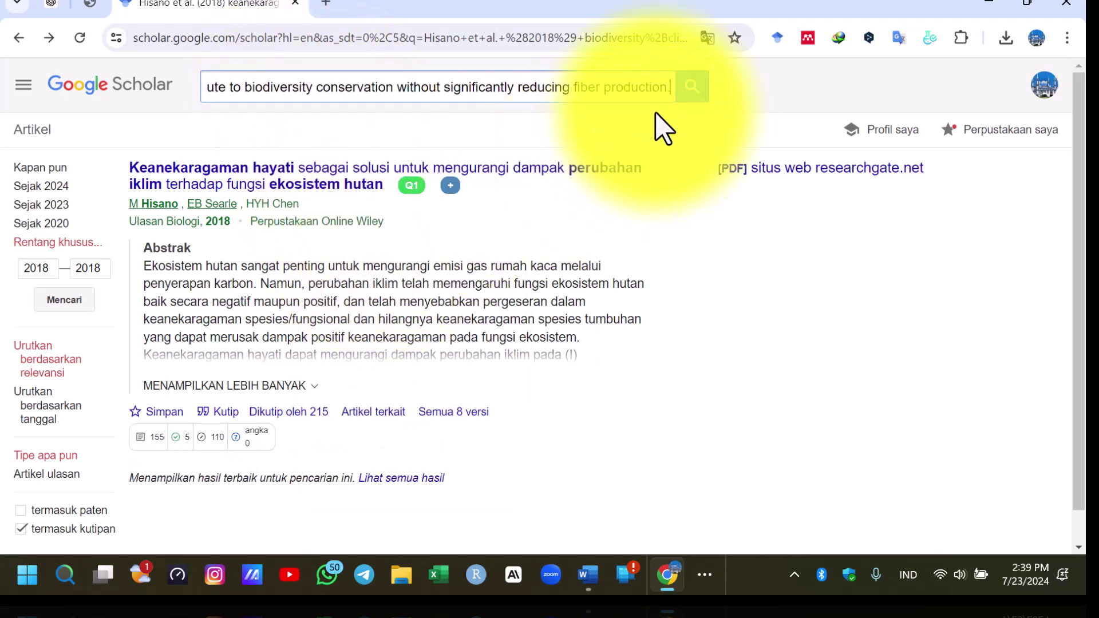
pyautogui.click(689, 92)
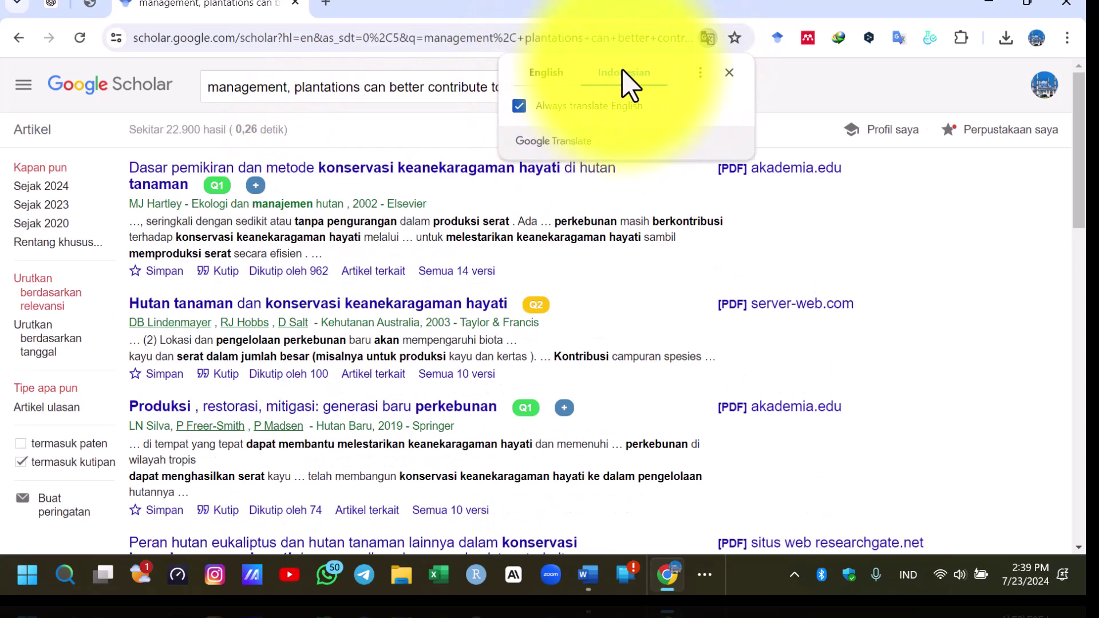
# Step: Translate the Google Scholar results page into Indonesian
pyautogui.tripleClick(974, 237)
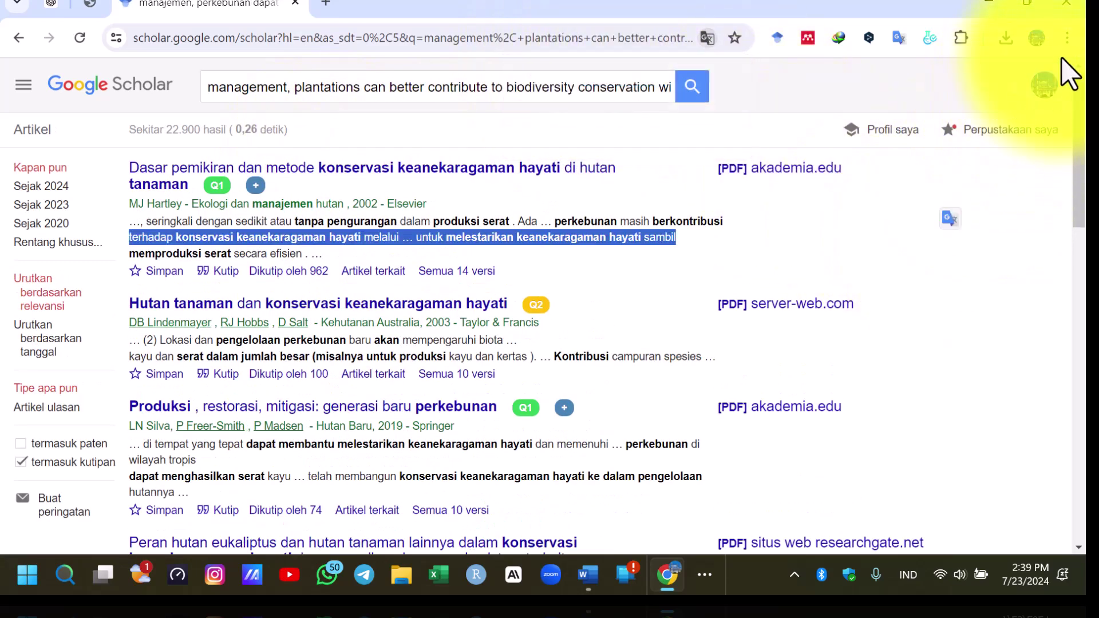
pyautogui.click(1068, 38)
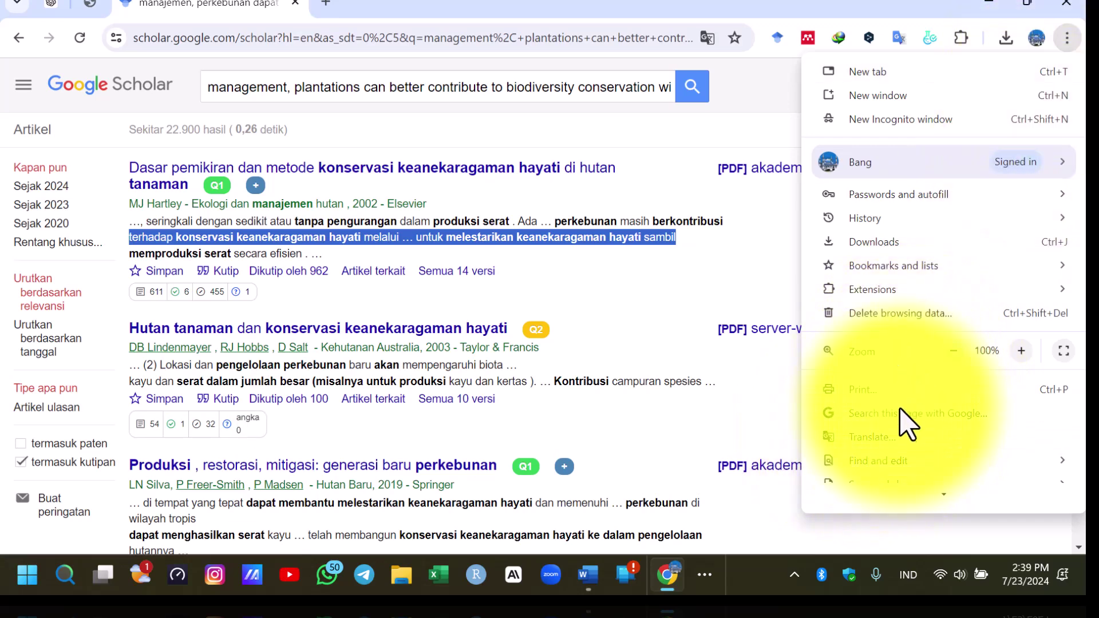
pyautogui.click(874, 438)
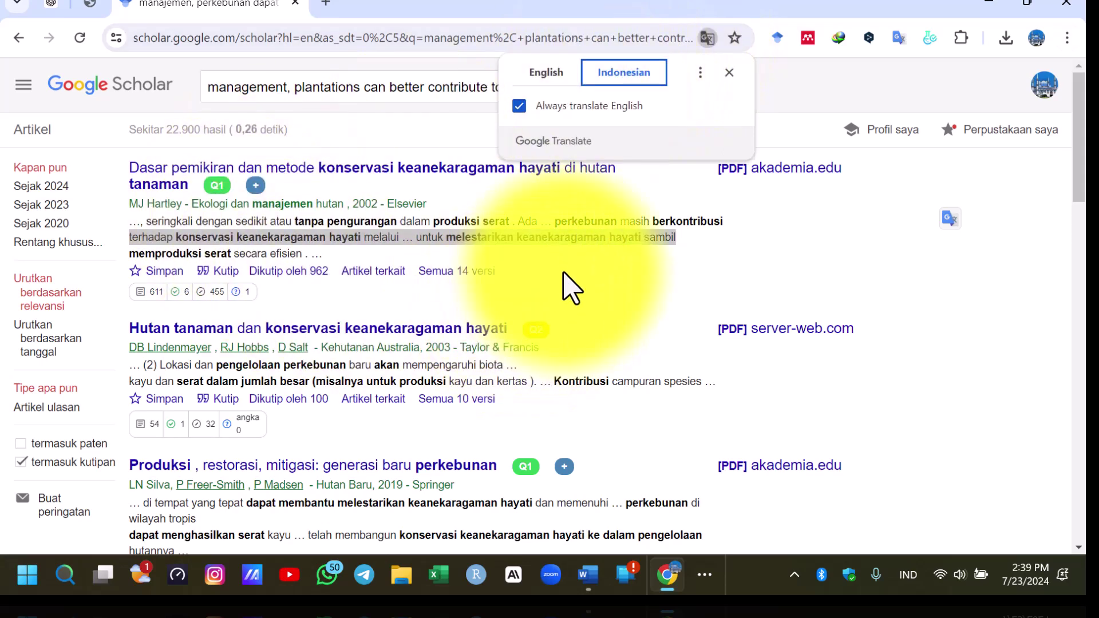
pyautogui.click(560, 287)
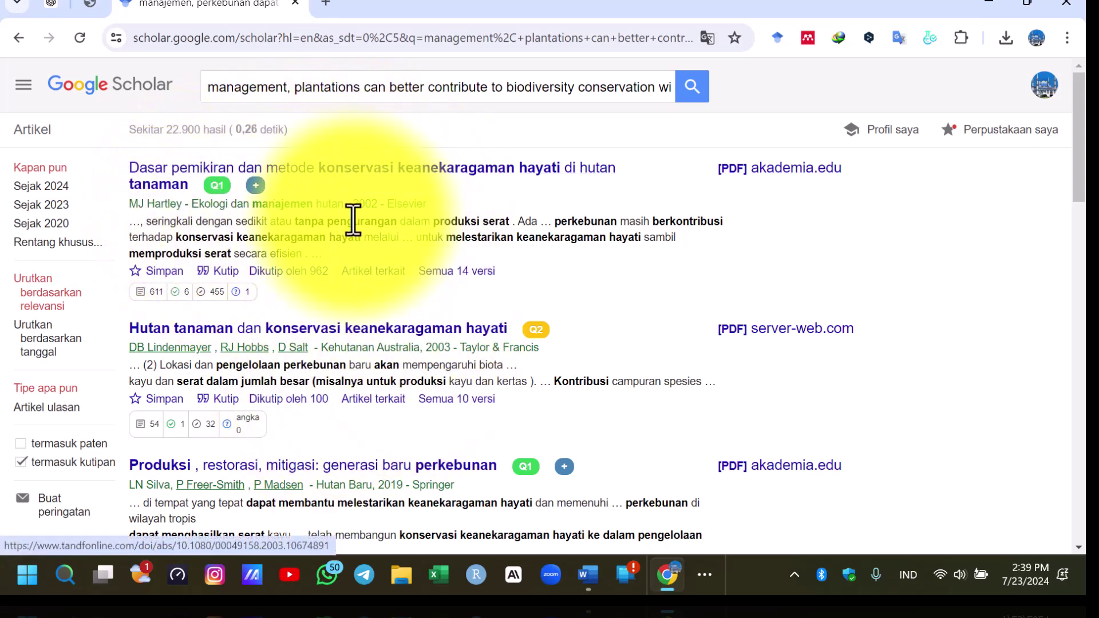
# Step: Download the RefMan citation of the 2019 article "Produksi, restorasi, mitigasi: generasi baru perkebunan" from the search results
pyautogui.scroll(-1, 366, 312)
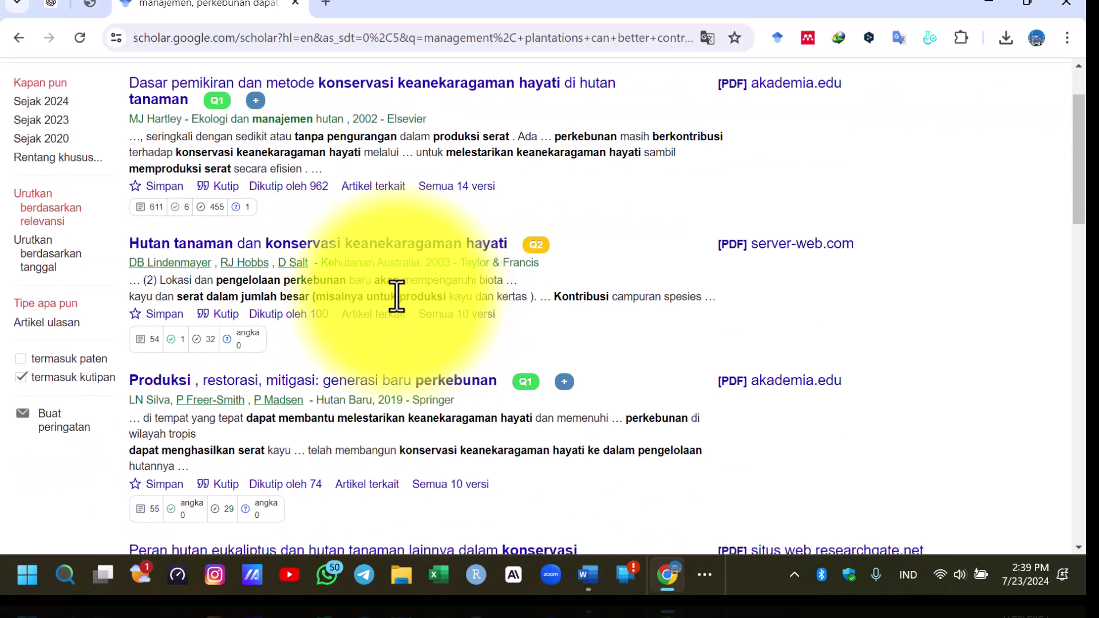
pyautogui.scroll(-1, 393, 305)
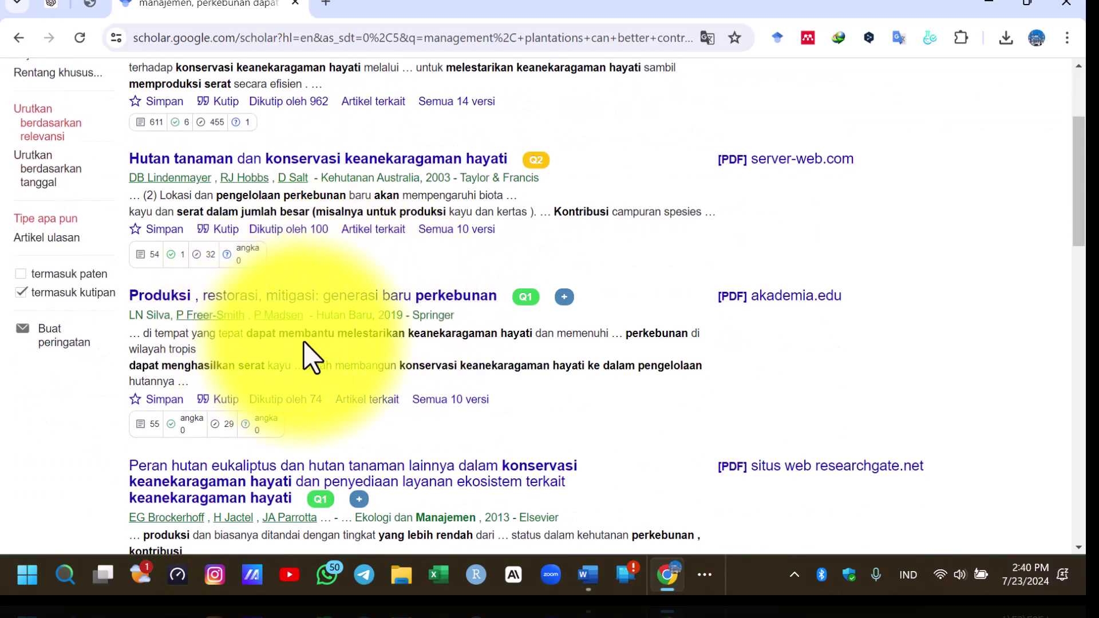
pyautogui.moveTo(252, 338); pyautogui.dragTo(738, 384)
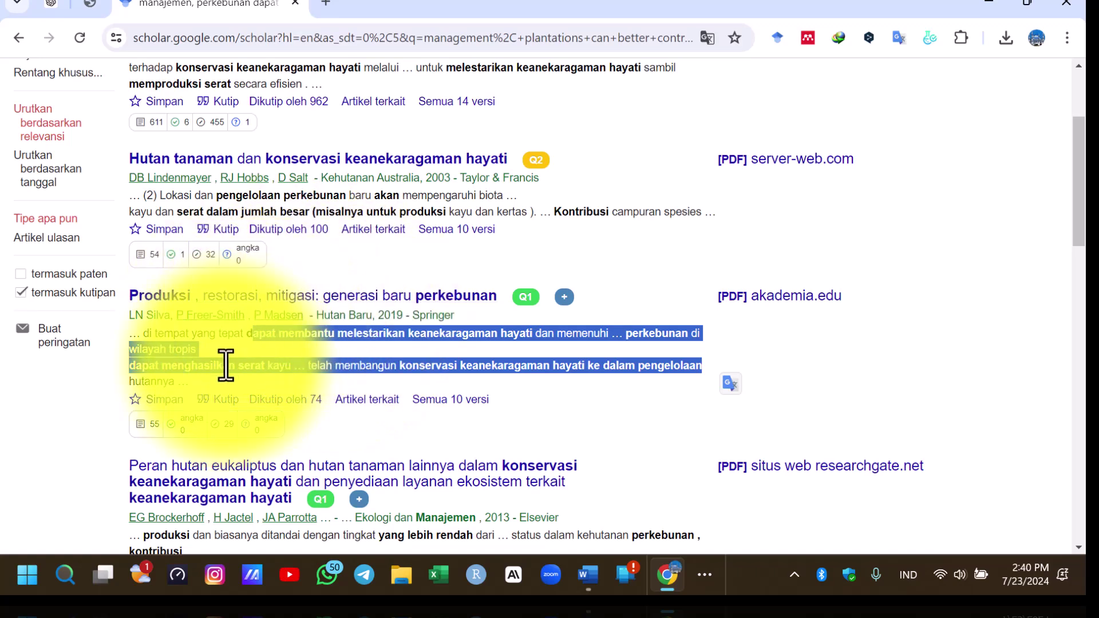
pyautogui.click(226, 401)
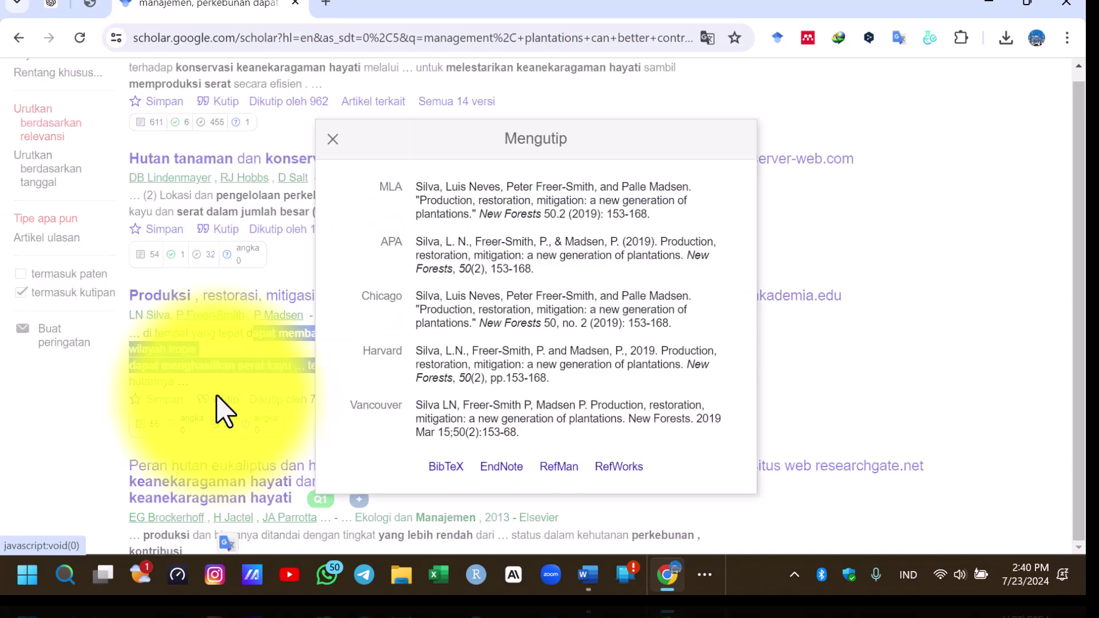
pyautogui.scroll(-2, 641, 355)
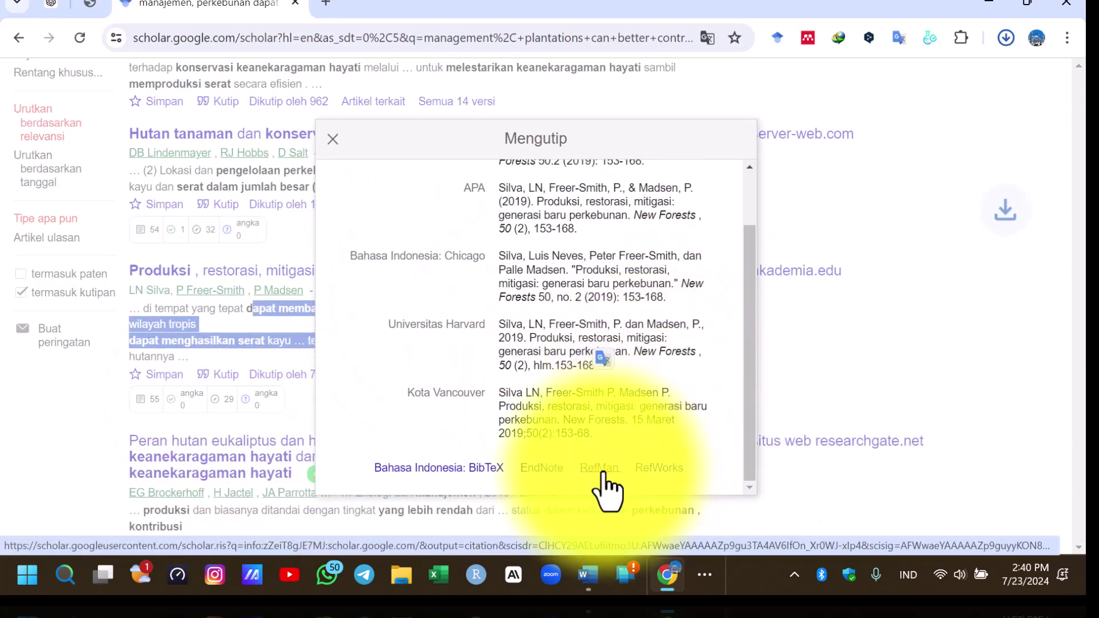
pyautogui.click(332, 139)
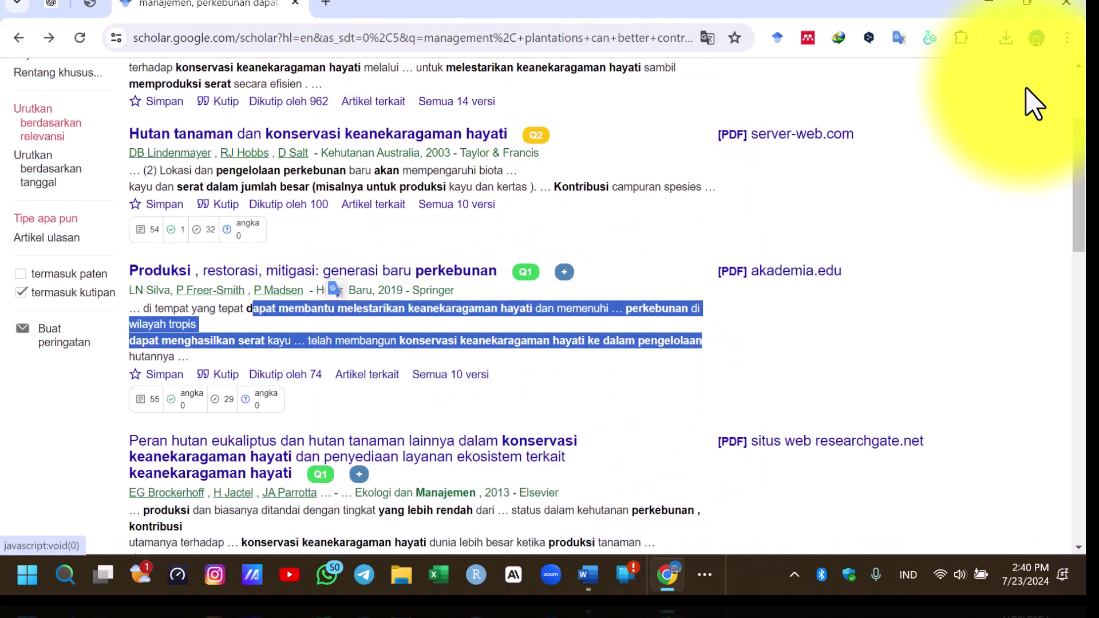
# Step: Check the browser's recent download history for the newly downloaded RIS file
pyautogui.click(1005, 38)
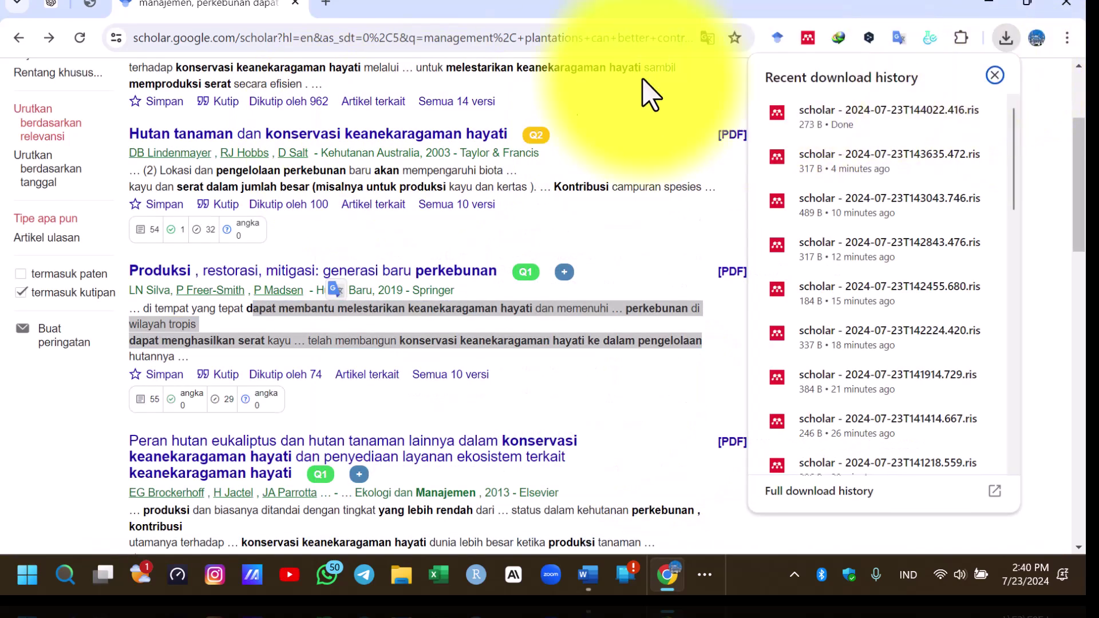
pyautogui.click(657, 245)
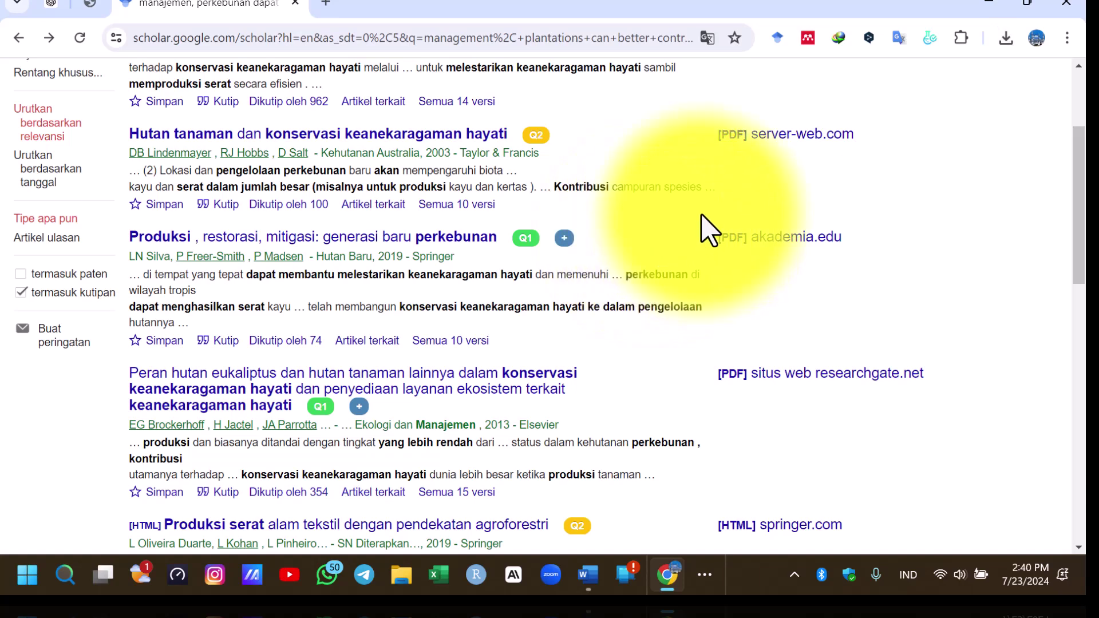
pyautogui.click(1006, 37)
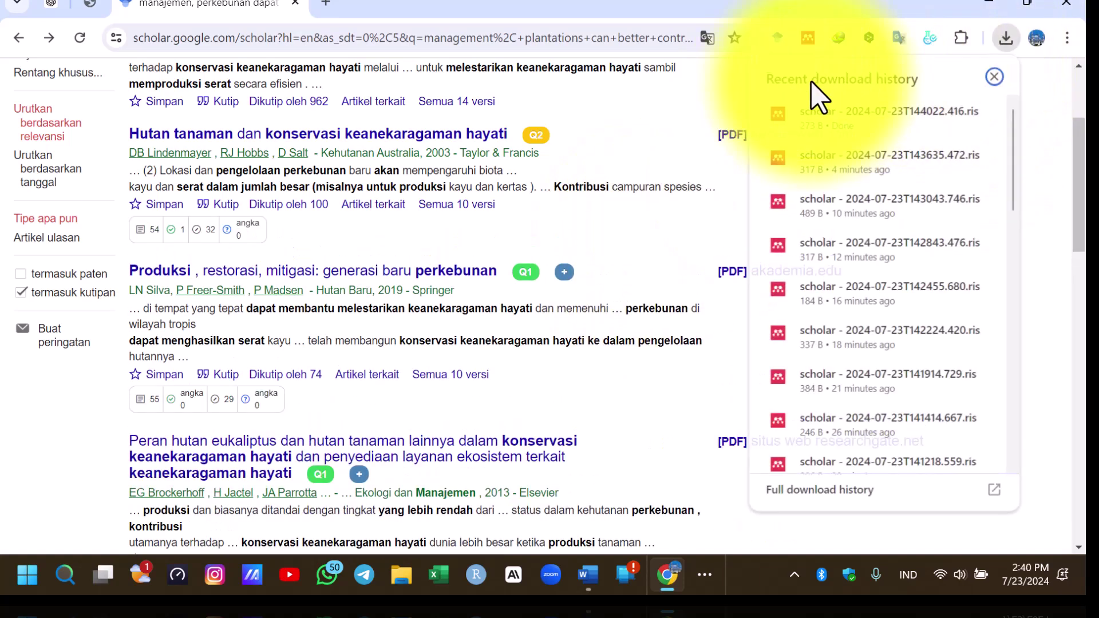
# Step: Switch to Mendeley Reference Manager and import the RIS file "scholar - 2024-07-23T144022.416" from Downloads into the library
pyautogui.click(708, 579)
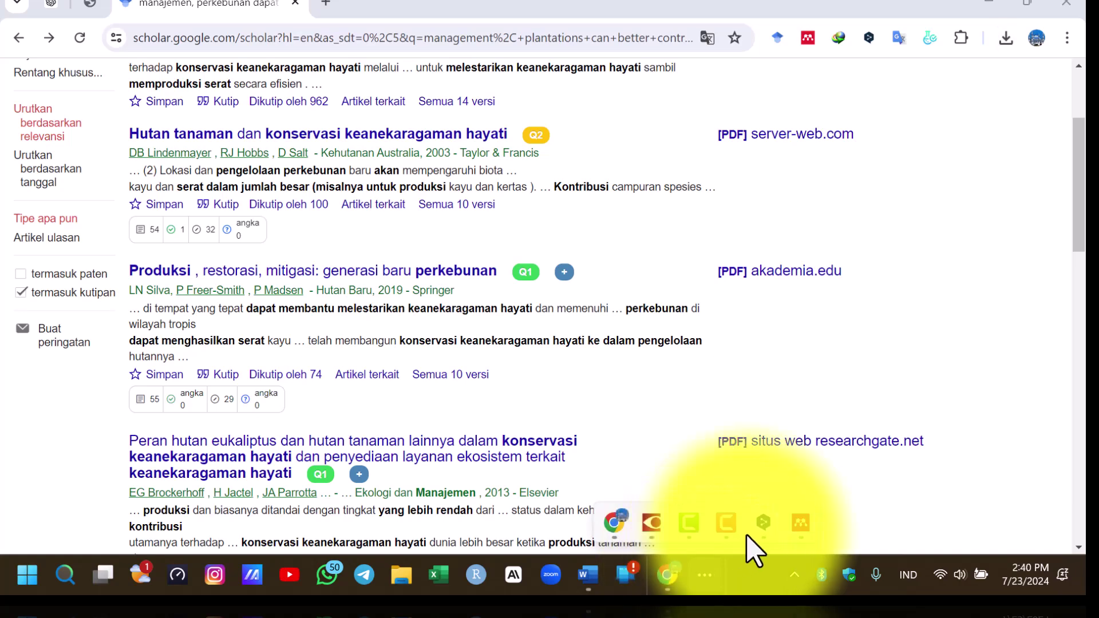
pyautogui.click(802, 524)
pyautogui.click(134, 92)
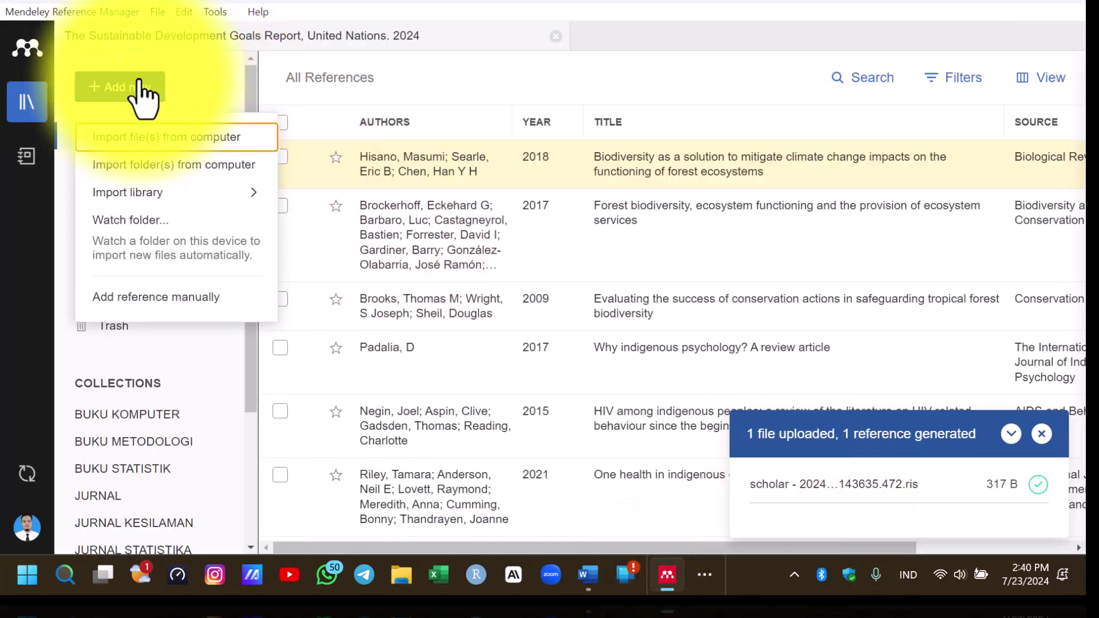
pyautogui.moveTo(247, 197)
pyautogui.click(318, 266)
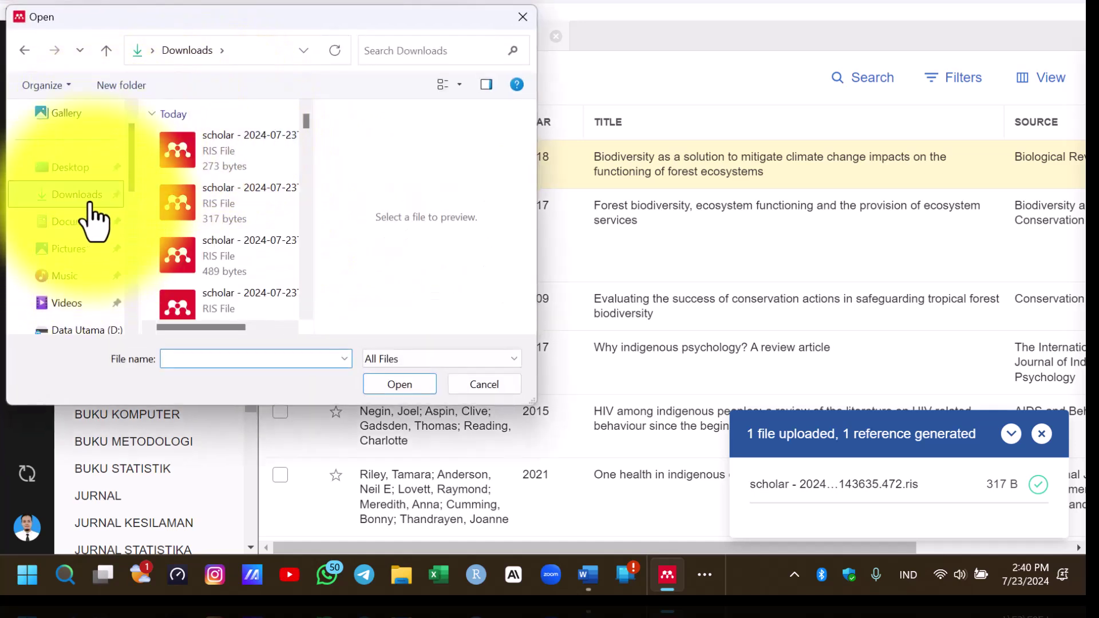
pyautogui.click(233, 158)
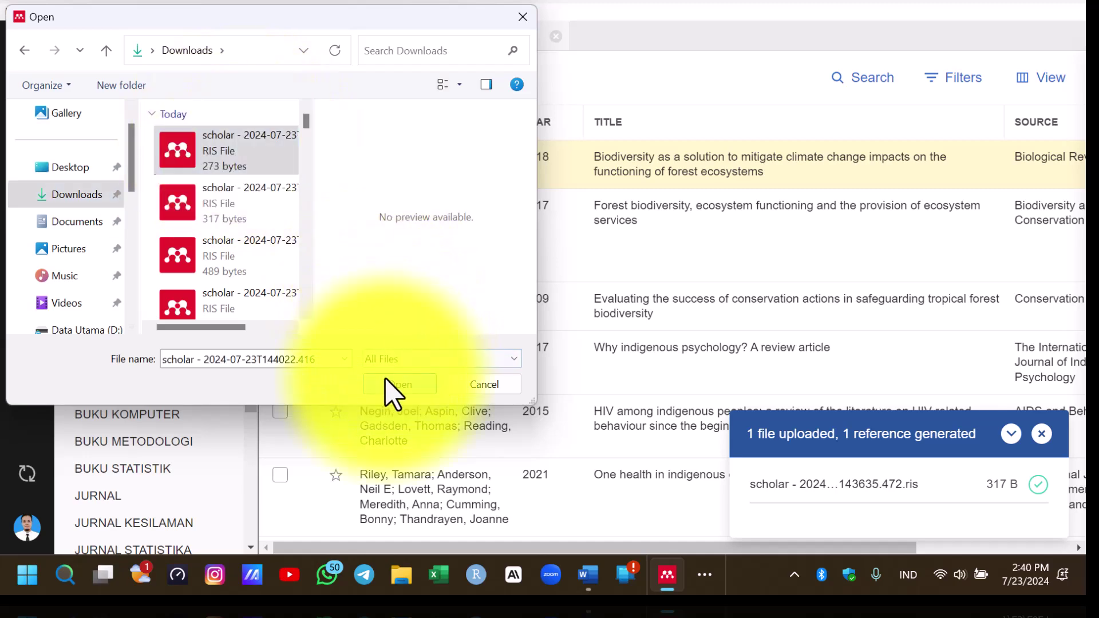
pyautogui.click(386, 381)
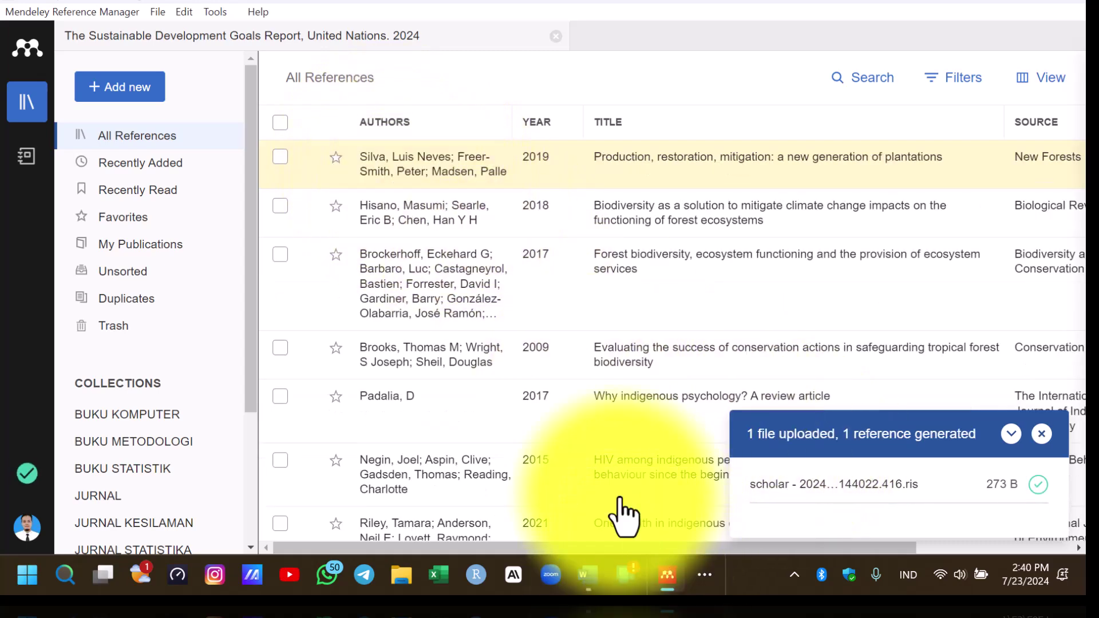
# Step: Switch back to the article in Word and update the Mendeley Cite references from the library
pyautogui.click(590, 575)
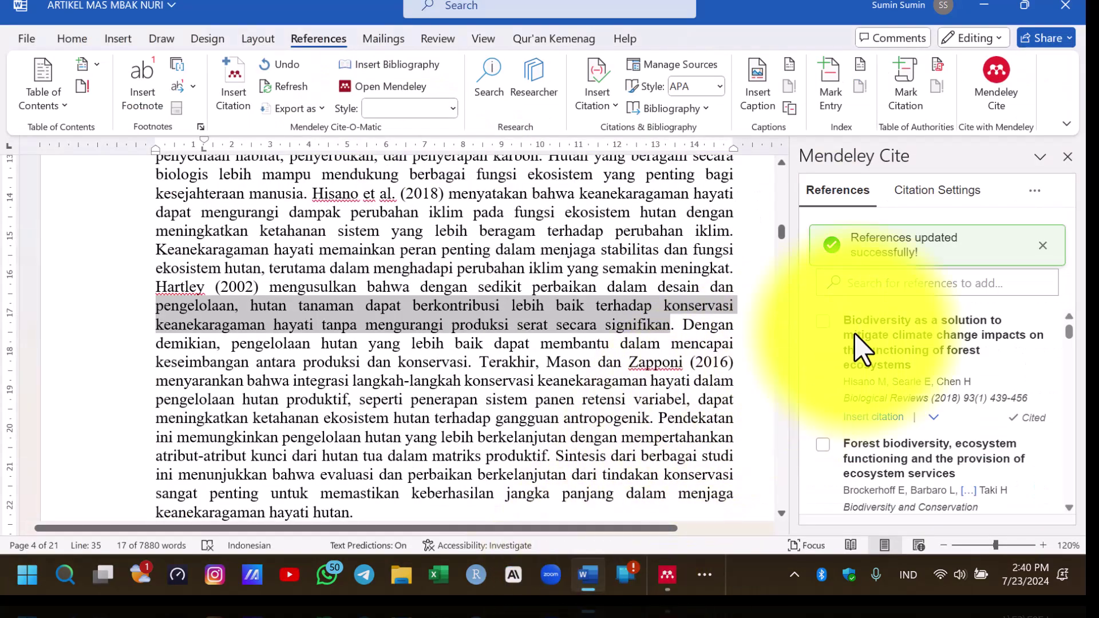
pyautogui.click(1043, 245)
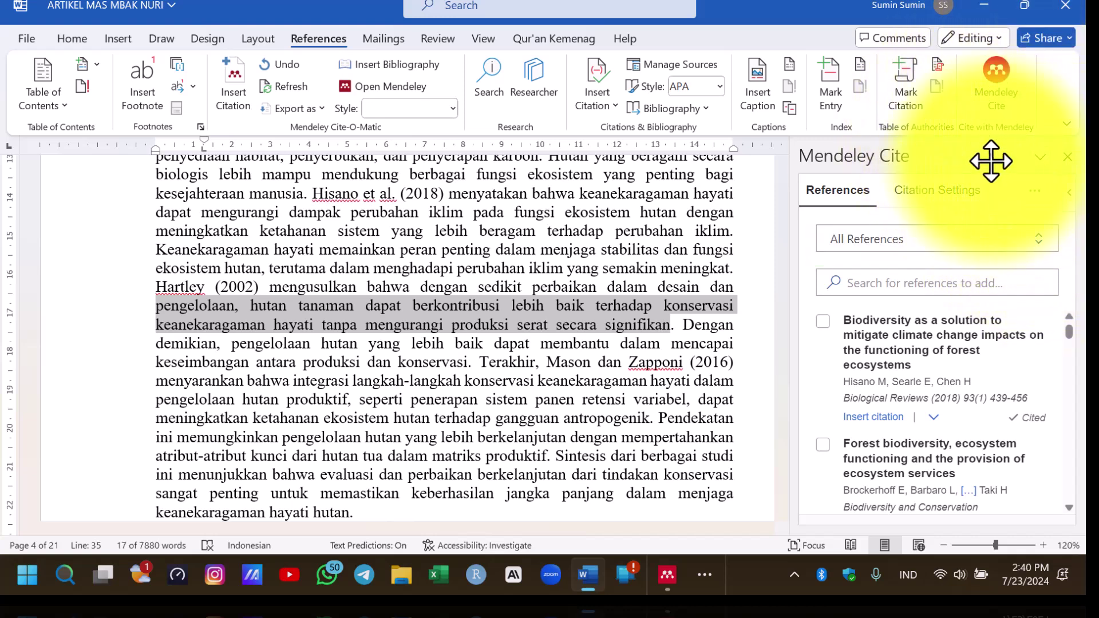
pyautogui.click(1034, 191)
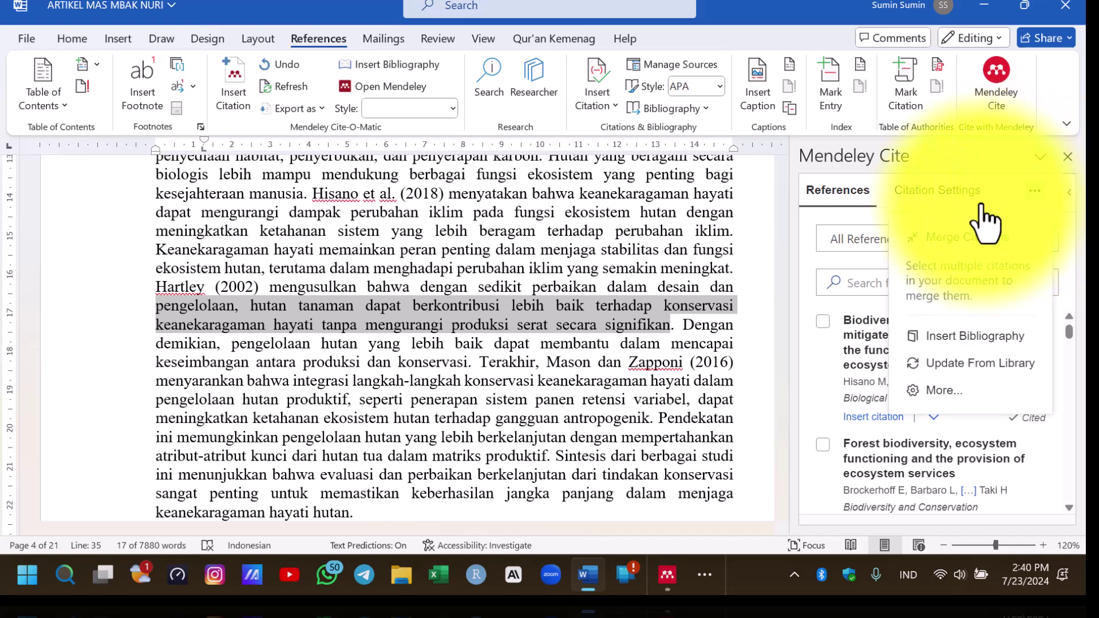
pyautogui.click(976, 365)
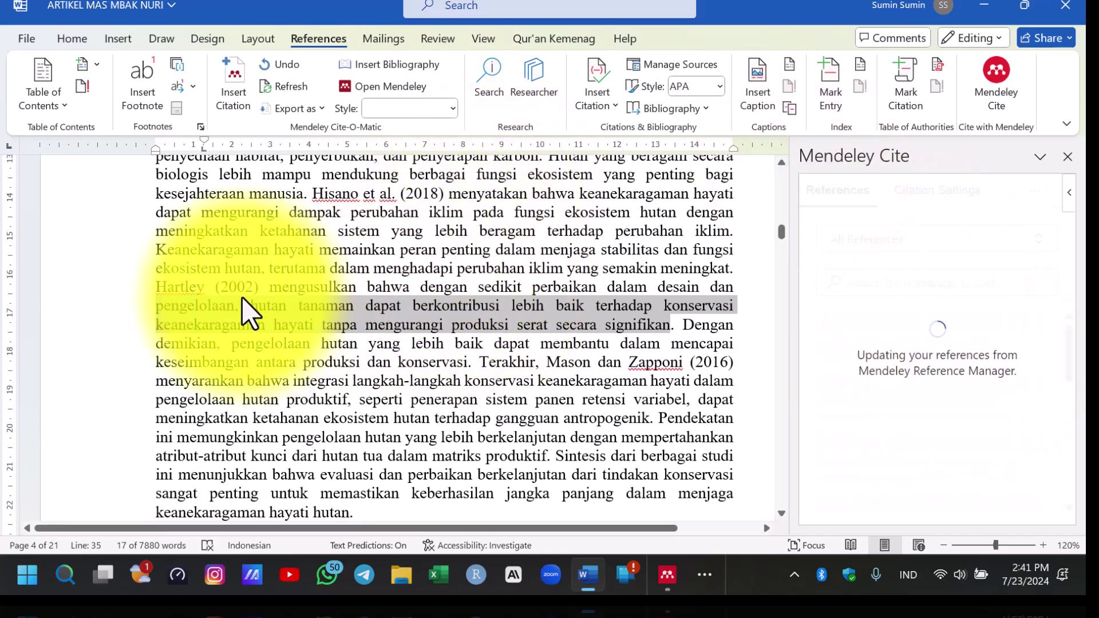
# Step: Replace the typed "(2002)" after "Hartley" with the Silva et al. 2019 Mendeley citation, displayed as (Year)
pyautogui.click(230, 287)
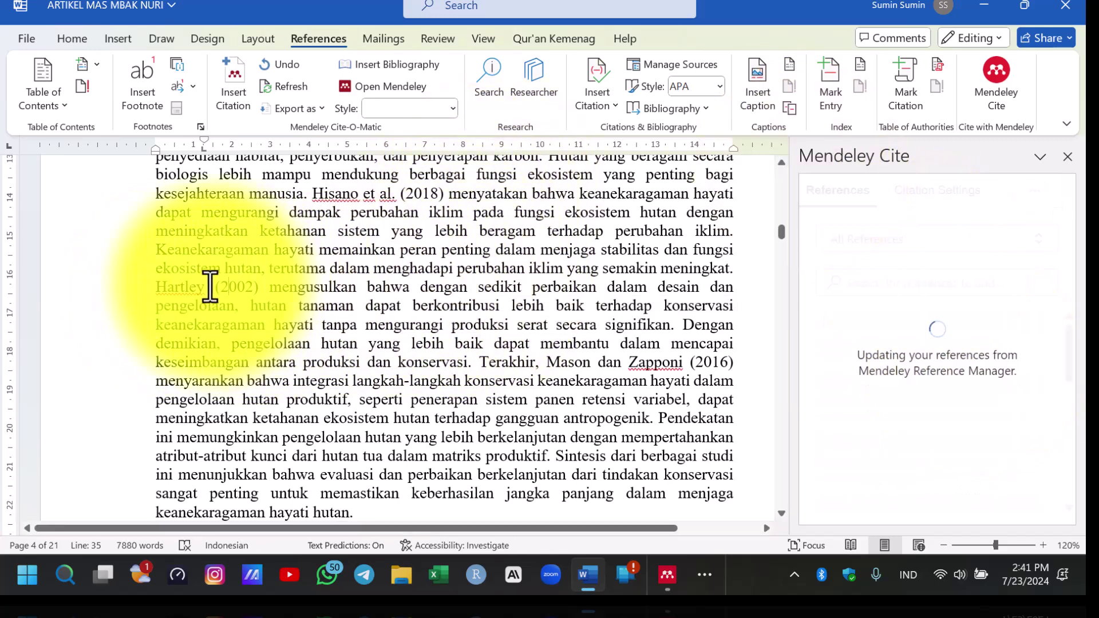
pyautogui.doubleClick(258, 289)
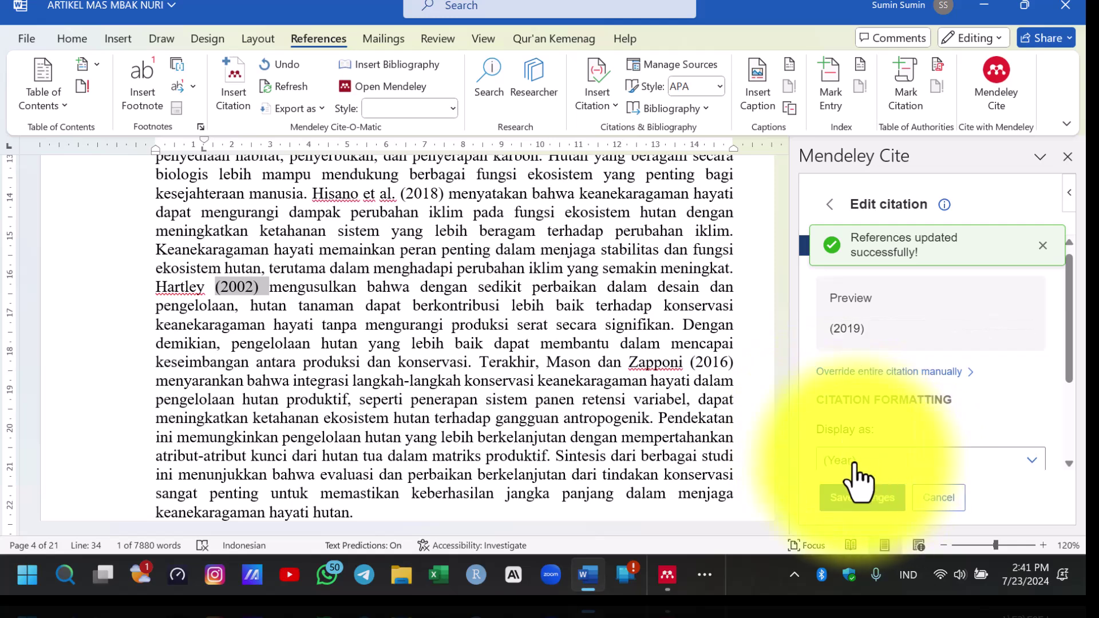
pyautogui.scroll(-3, 858, 446)
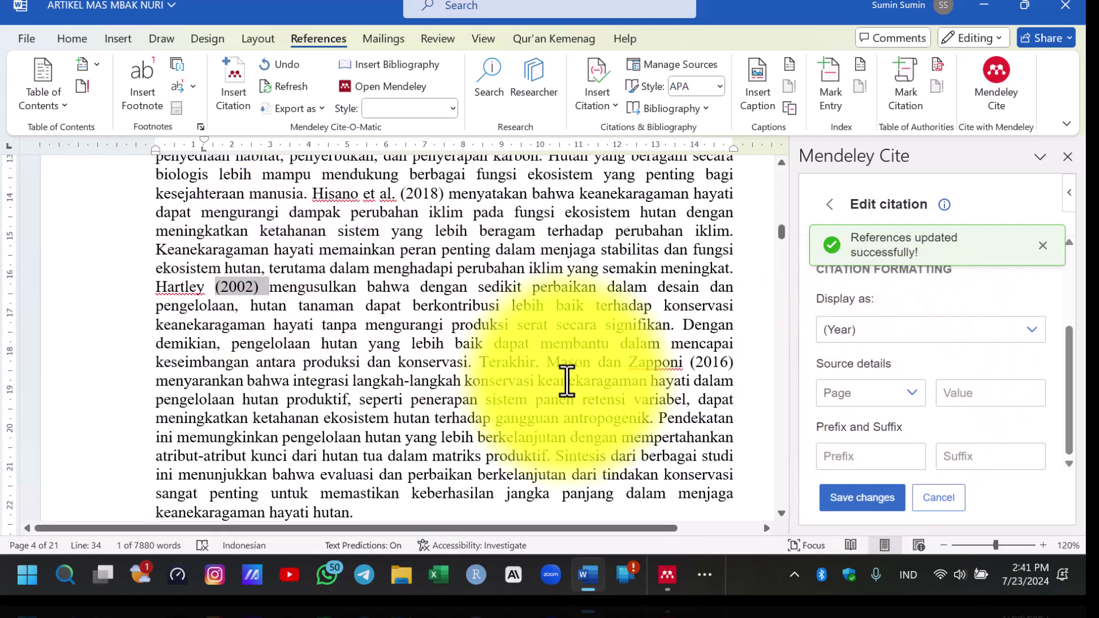
pyautogui.click(861, 501)
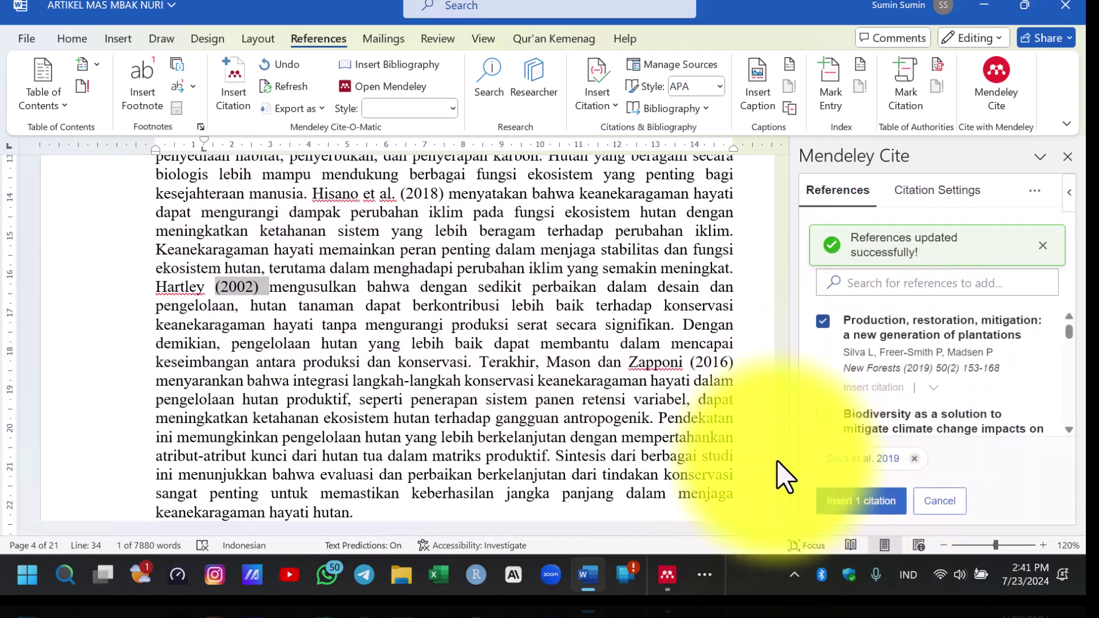
pyautogui.click(880, 511)
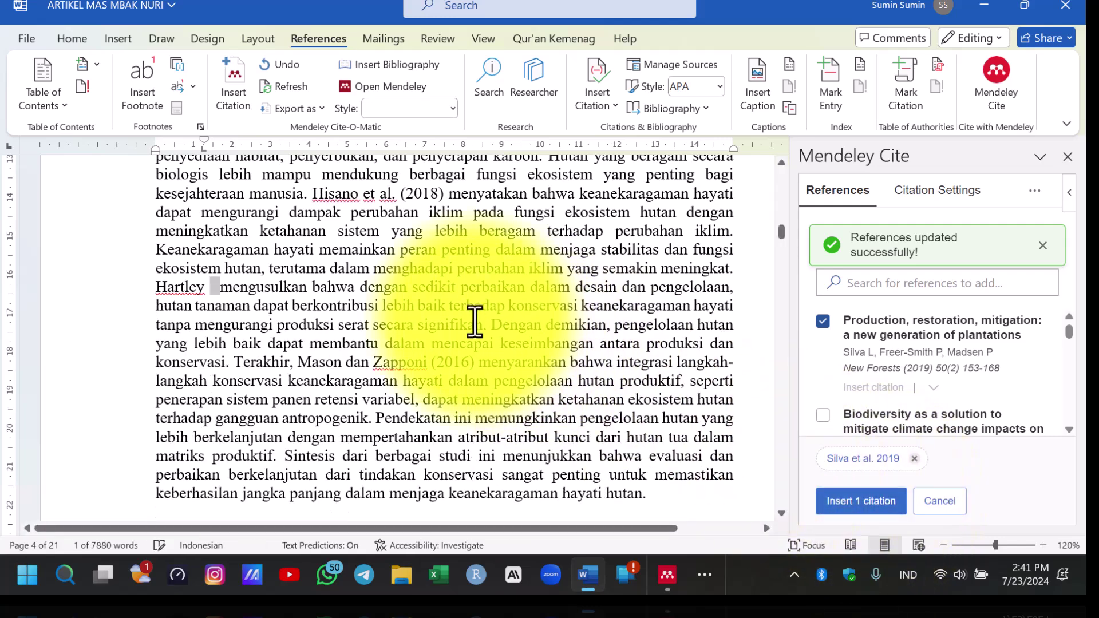
# Step: Translate the sentence starting with "Zapponi (2016) menyarankan" from the article into English with DeepL and copy the translation
pyautogui.scroll(-1, 356, 290)
pyautogui.click(333, 279)
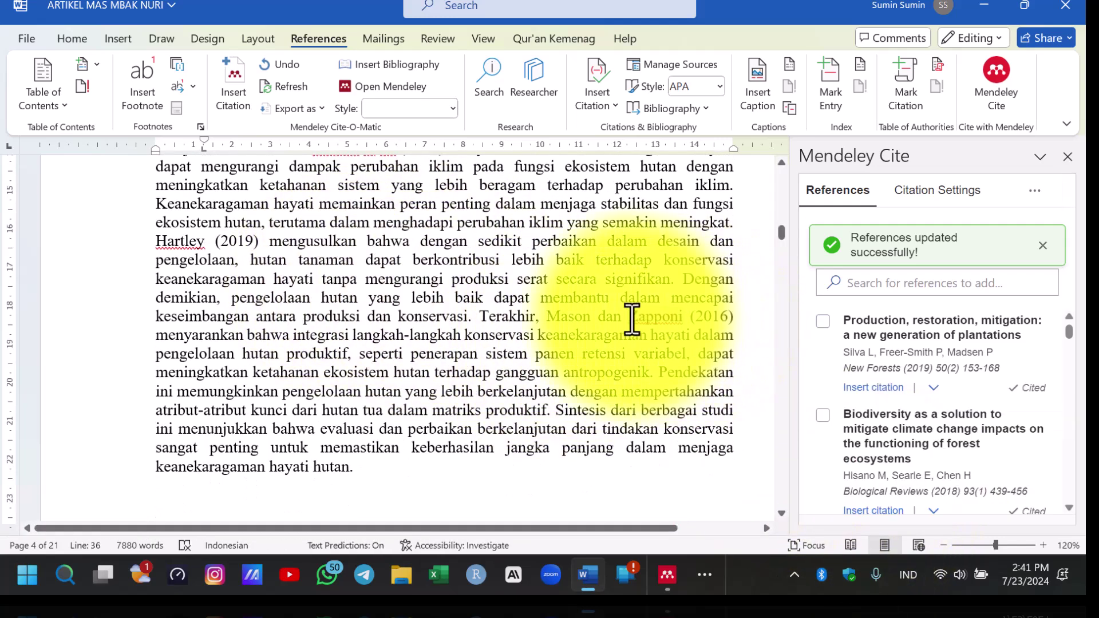
pyautogui.moveTo(628, 318); pyautogui.dragTo(637, 373)
pyautogui.rightClick(483, 355)
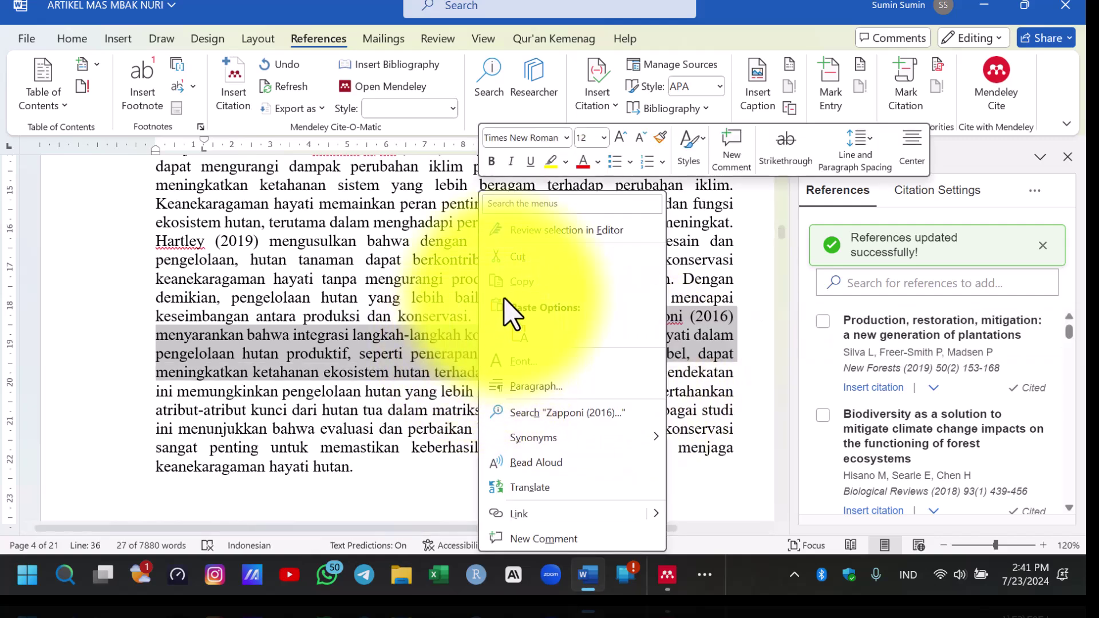
pyautogui.press('Escape')
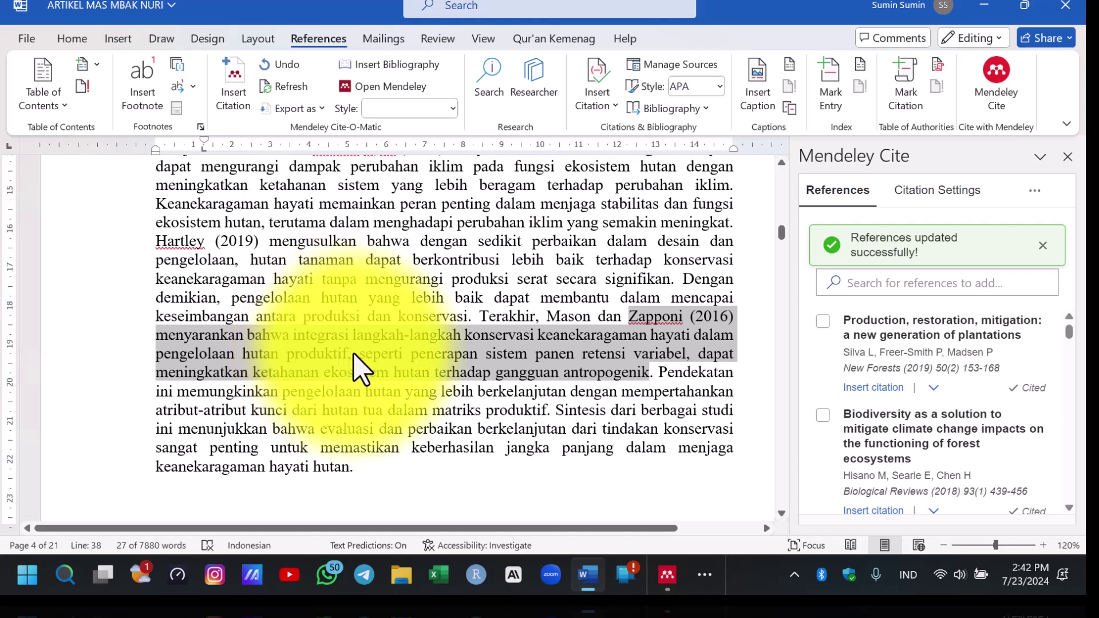
pyautogui.hotkey('ctrl', 'c')
pyautogui.hotkey('ctrl', 'c')
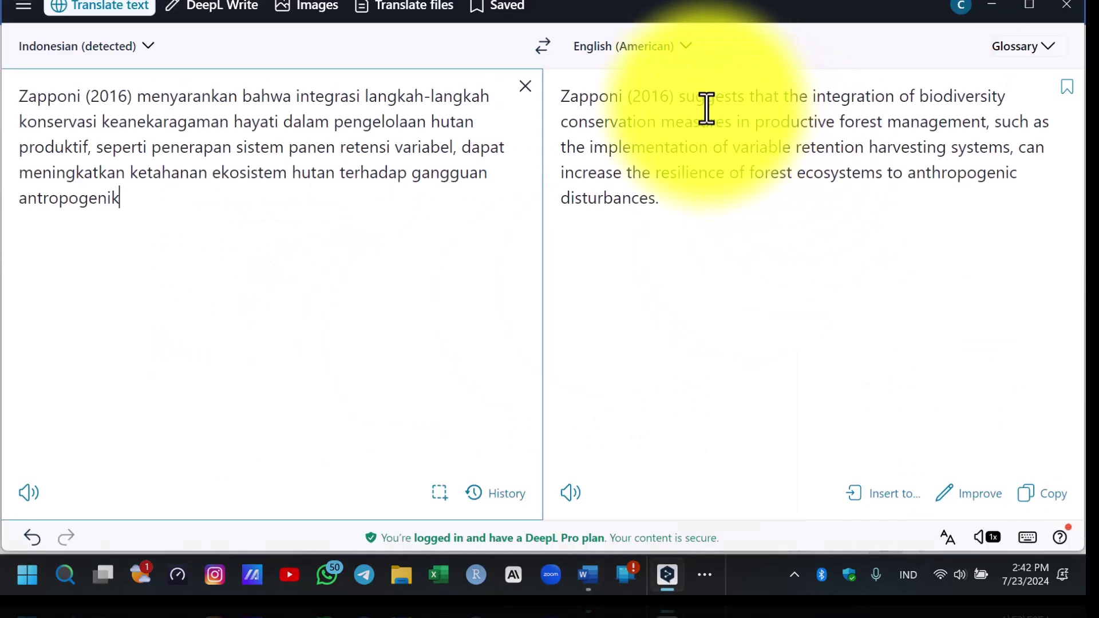
pyautogui.click(1037, 499)
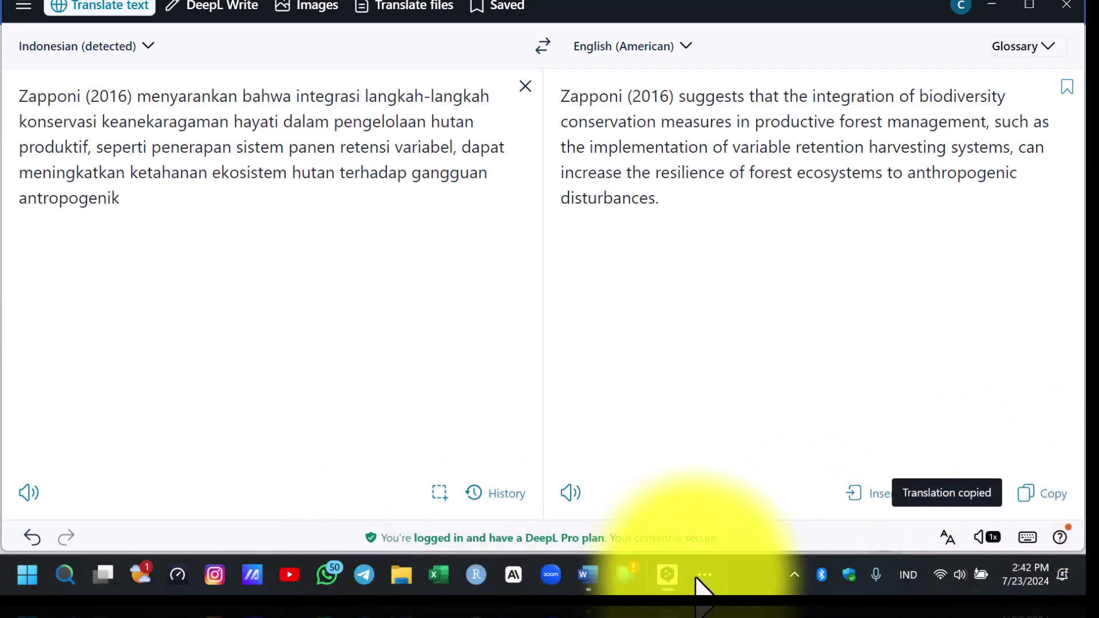
# Step: Switch to Google Scholar in the browser and search for the copied English translation of the Zapponi (2016) sentence
pyautogui.click(616, 522)
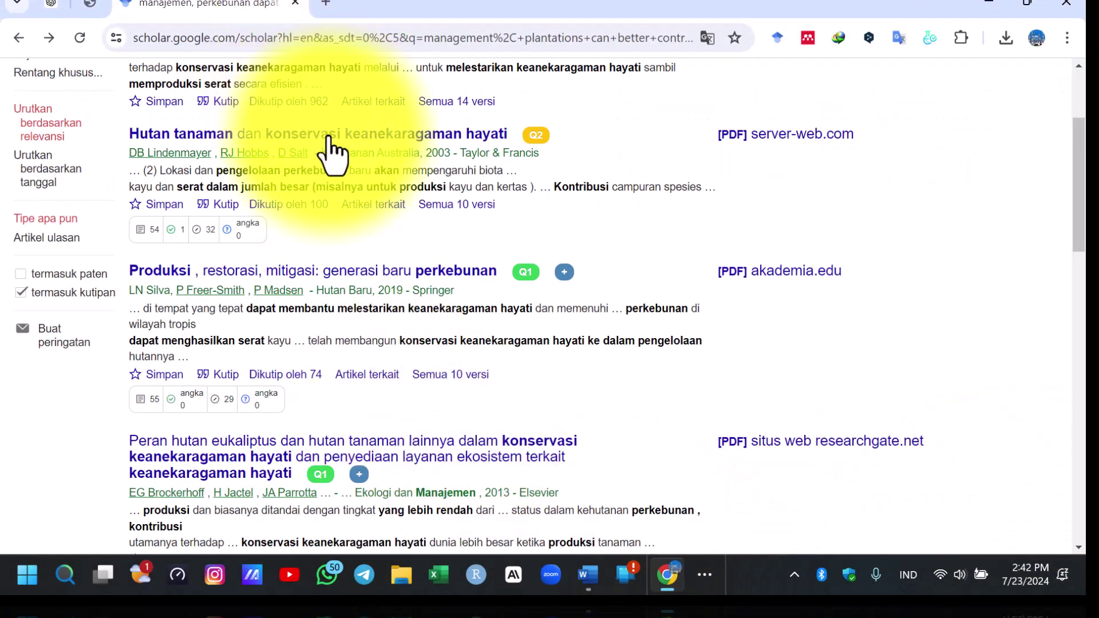
pyautogui.click(343, 76)
pyautogui.hotkey('ctrl', 'a')
pyautogui.hotkey('ctrl', 'v')
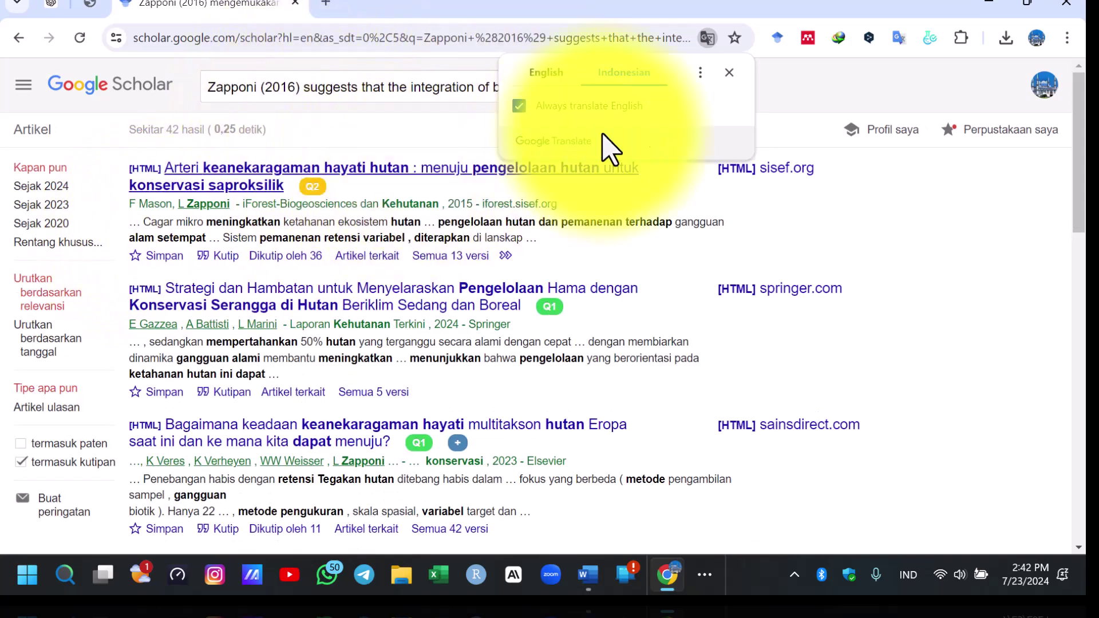
pyautogui.click(730, 74)
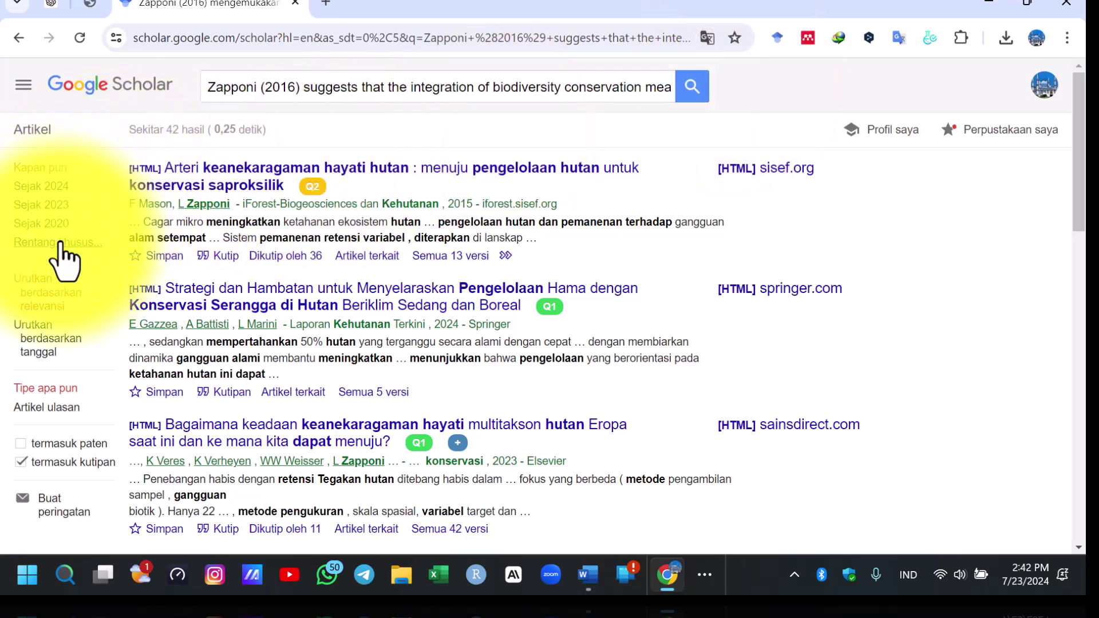
# Step: Limit the Google Scholar results to the custom year range 2016 to 2016
pyautogui.click(48, 276)
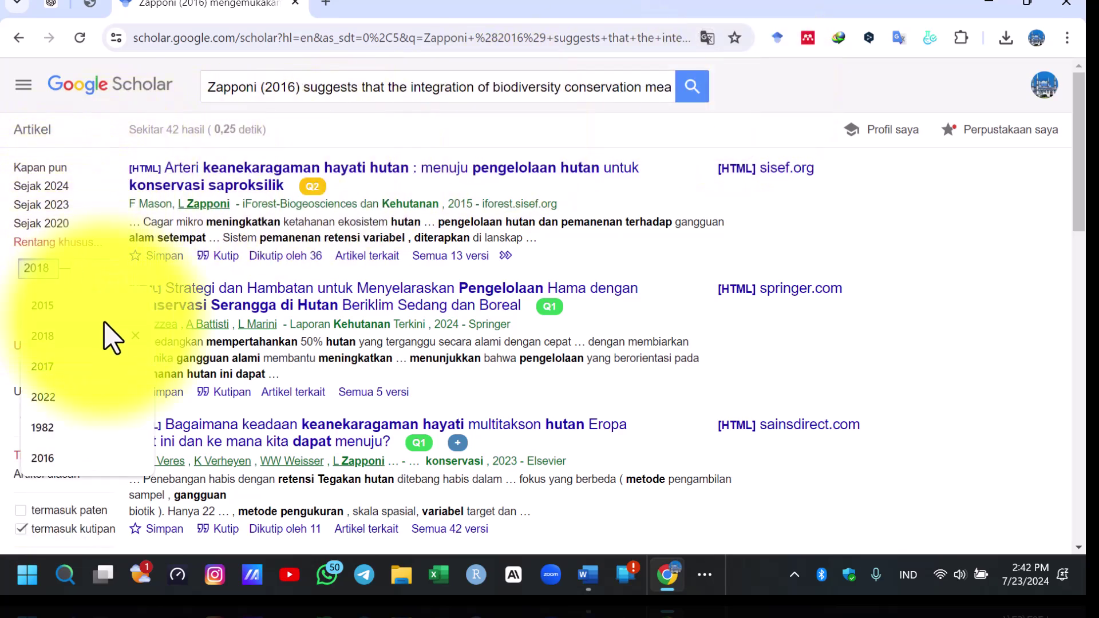
pyautogui.write('201')
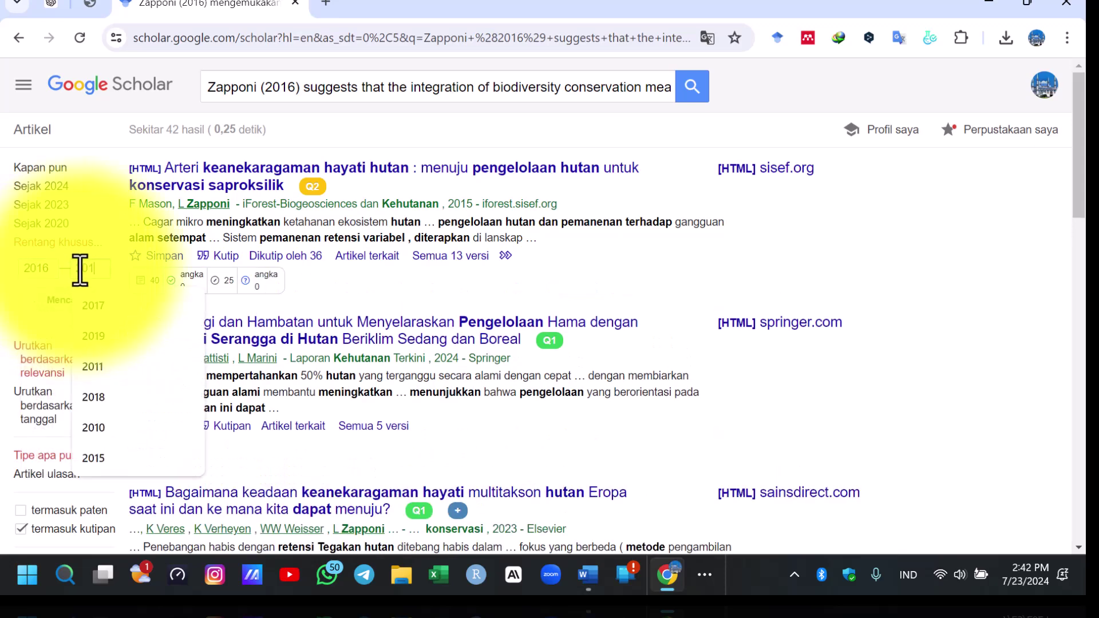
pyautogui.click(80, 269)
pyautogui.write('2016')
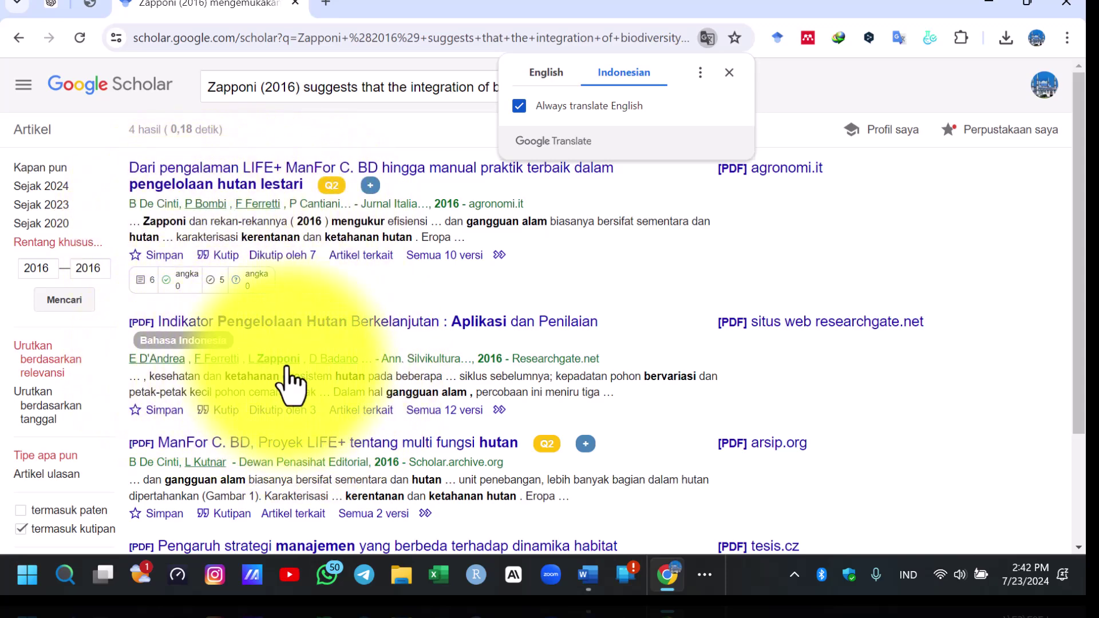
# Step: Shorten the query to "Zapponi (2016) integration+biodiversity+conservation +forest ecosystems" and search again
pyautogui.click(348, 87)
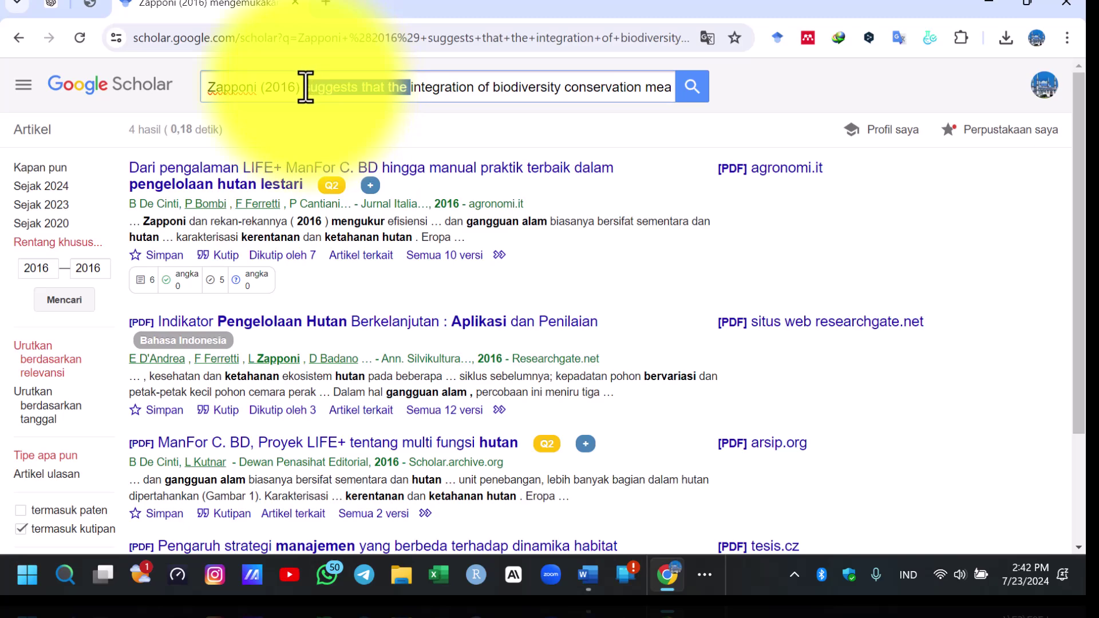
pyautogui.press('BackSpace')
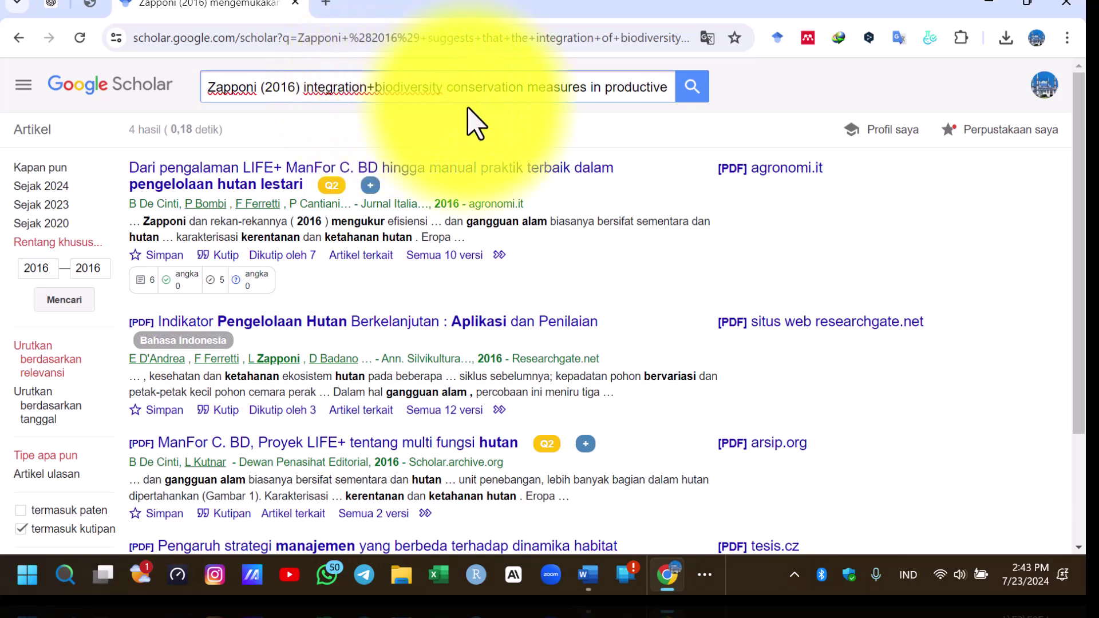
pyautogui.moveTo(538, 80); pyautogui.dragTo(494, 85)
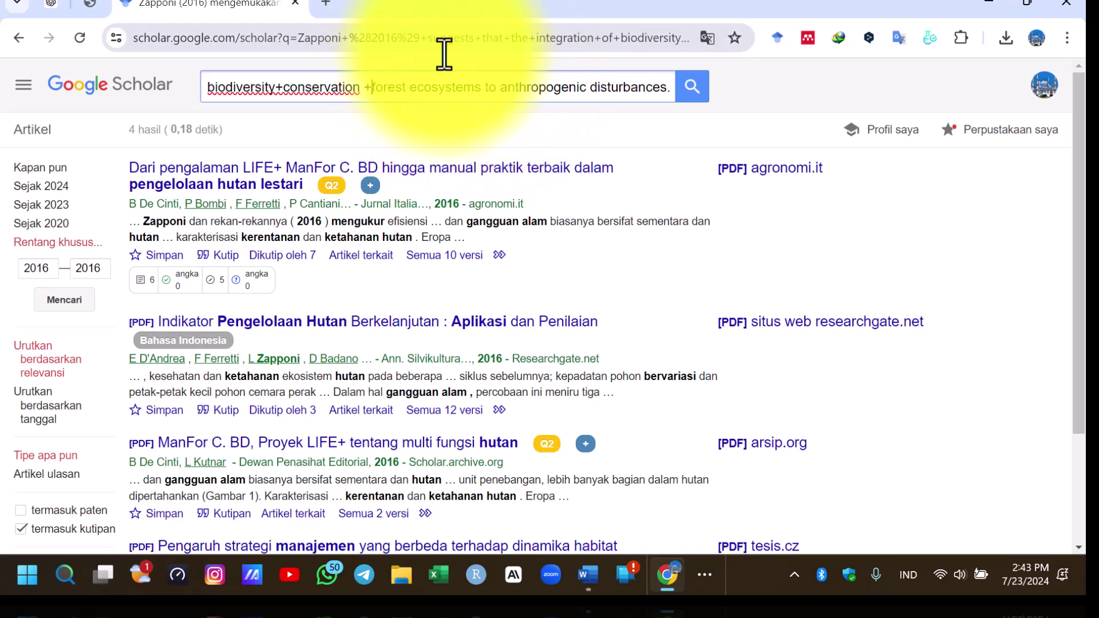
pyautogui.moveTo(486, 89); pyautogui.dragTo(704, 103)
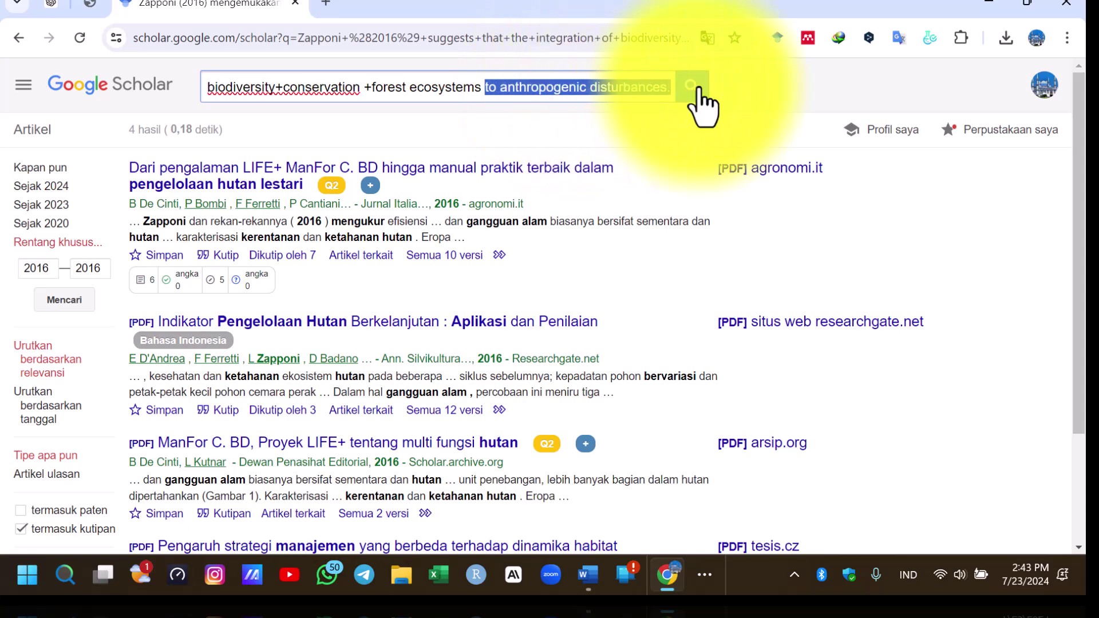
pyautogui.press('BackSpace')
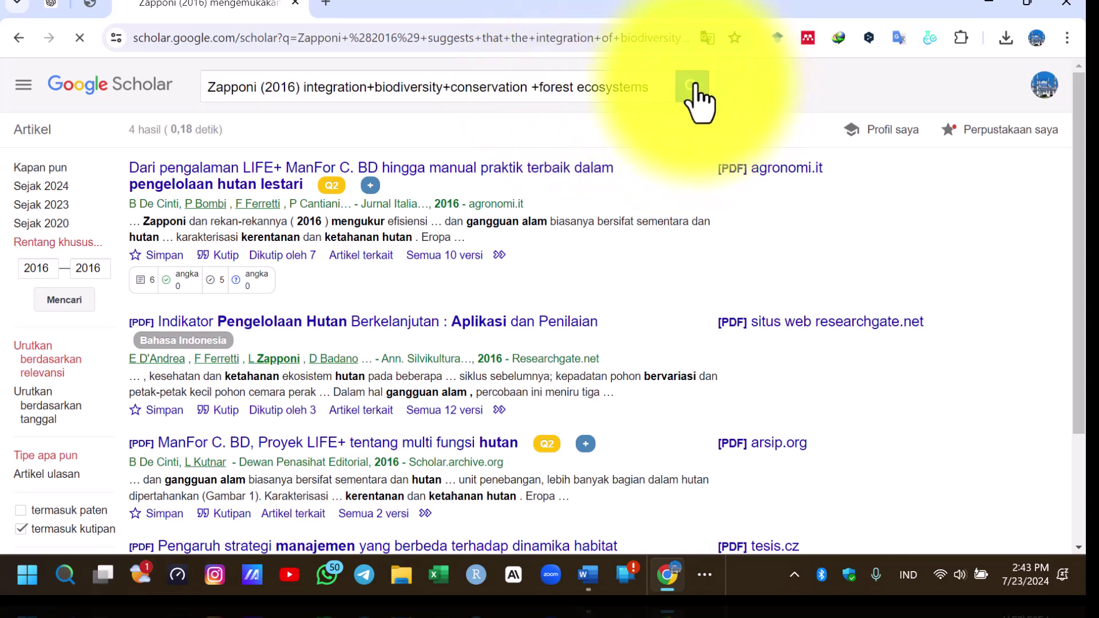
pyautogui.click(695, 86)
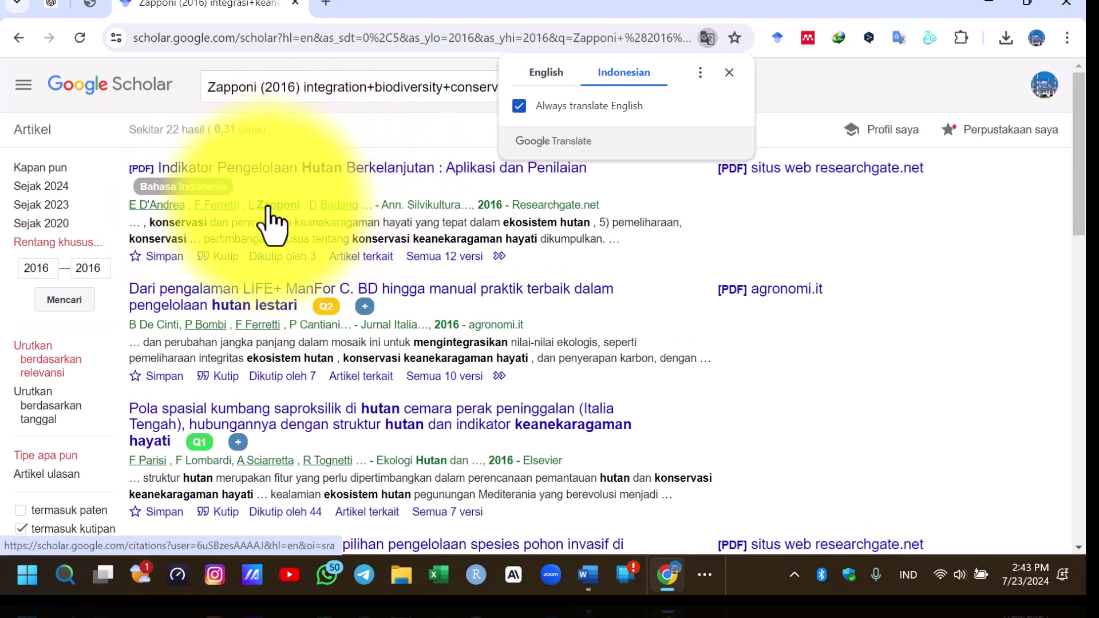
# Step: Examine the 2016 search results for an article by Zapponi that matches the cited statement
pyautogui.scroll(-1, 393, 405)
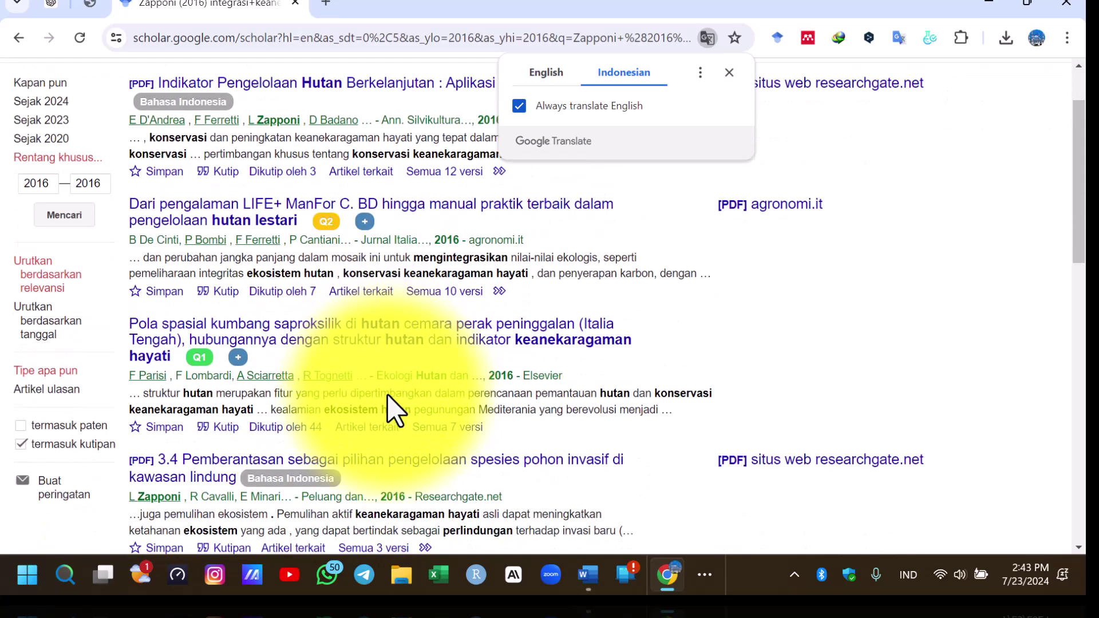
pyautogui.scroll(-1, 406, 411)
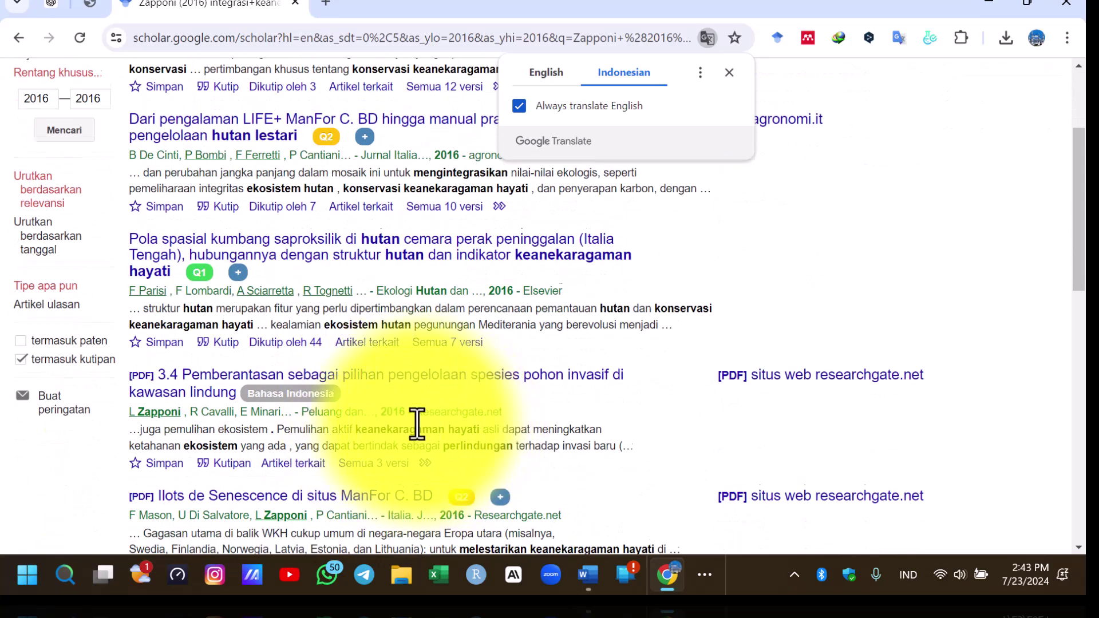
pyautogui.scroll(-1, 422, 436)
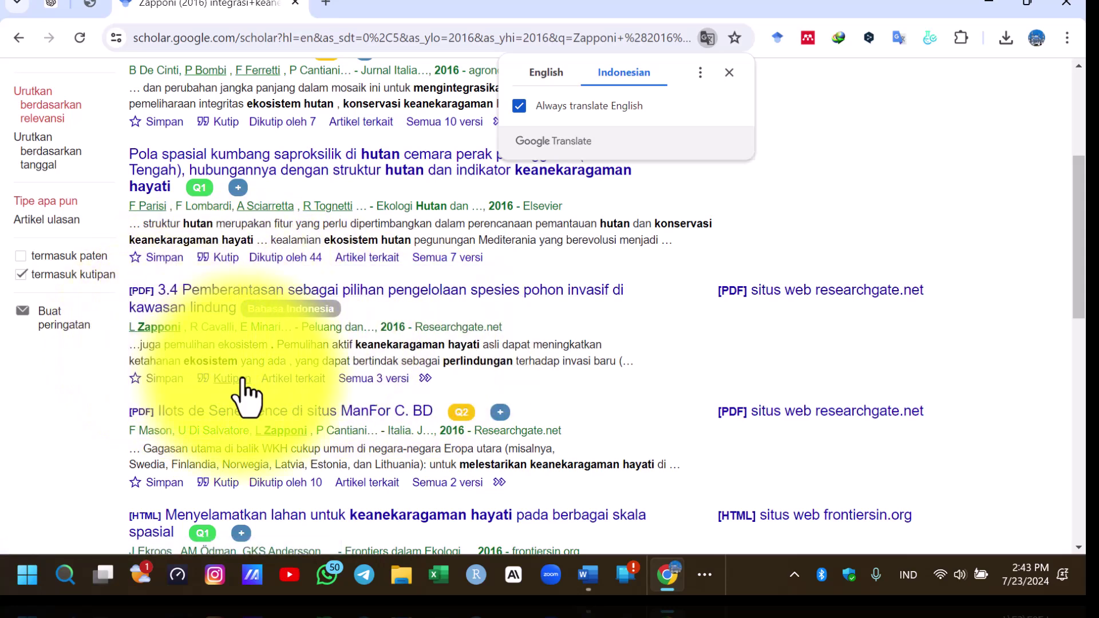
pyautogui.scroll(-1, 246, 392)
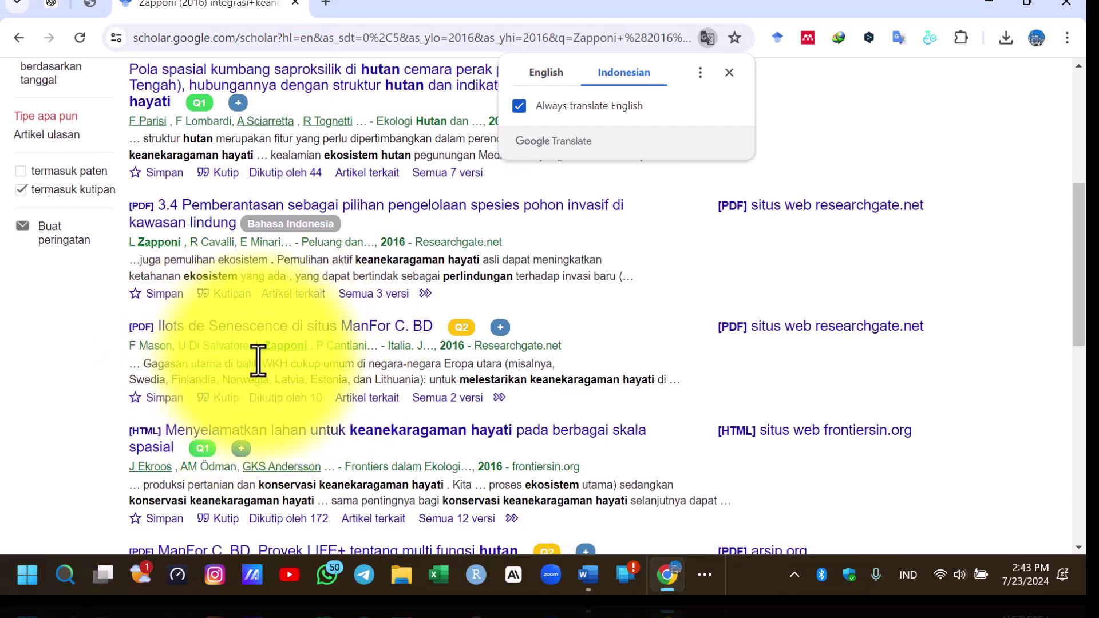
pyautogui.scroll(-3, 263, 377)
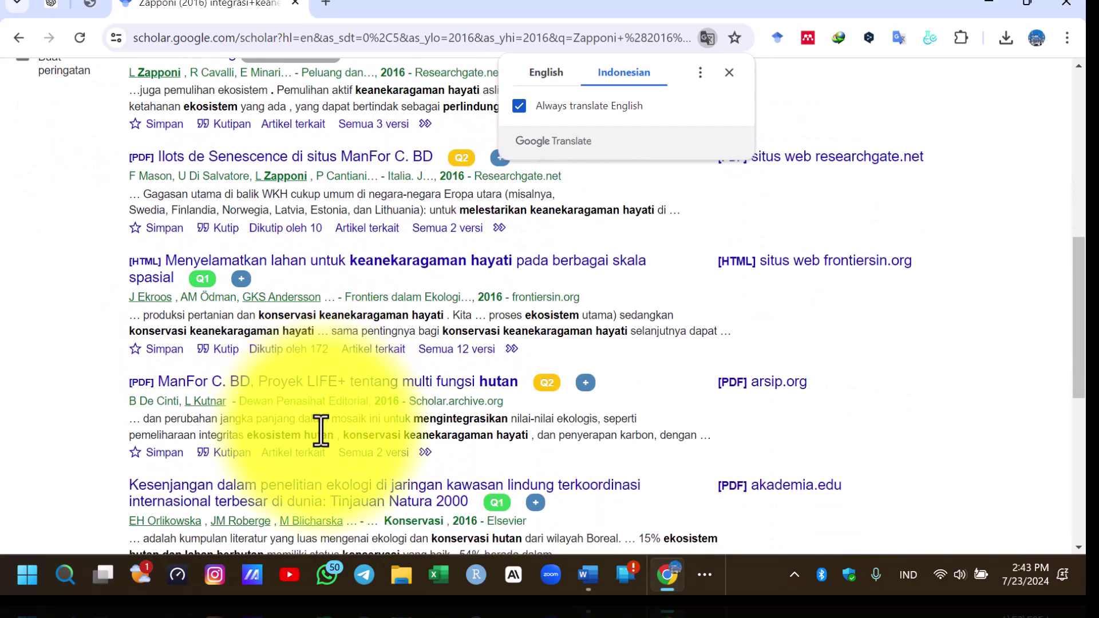
pyautogui.scroll(3, 329, 433)
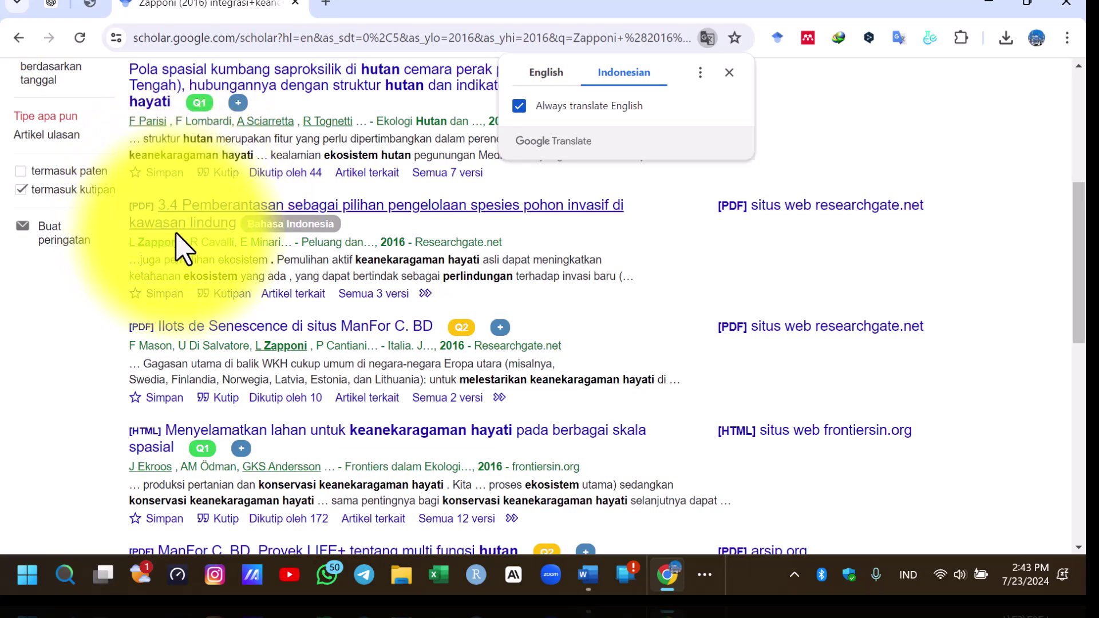
pyautogui.scroll(2, 493, 206)
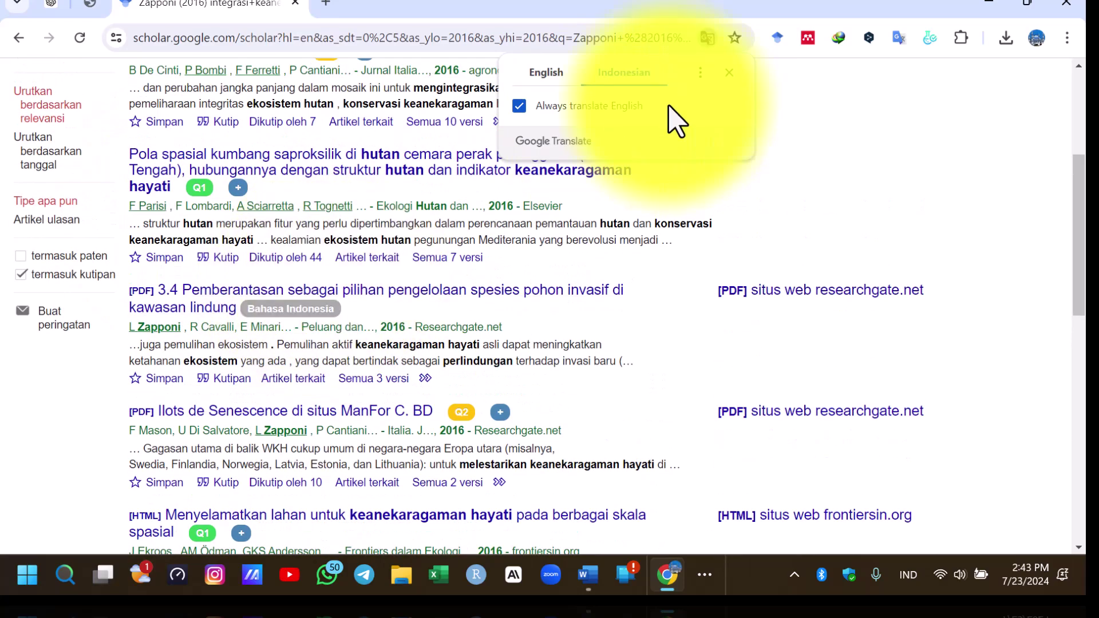
pyautogui.click(729, 73)
pyautogui.scroll(2, 483, 245)
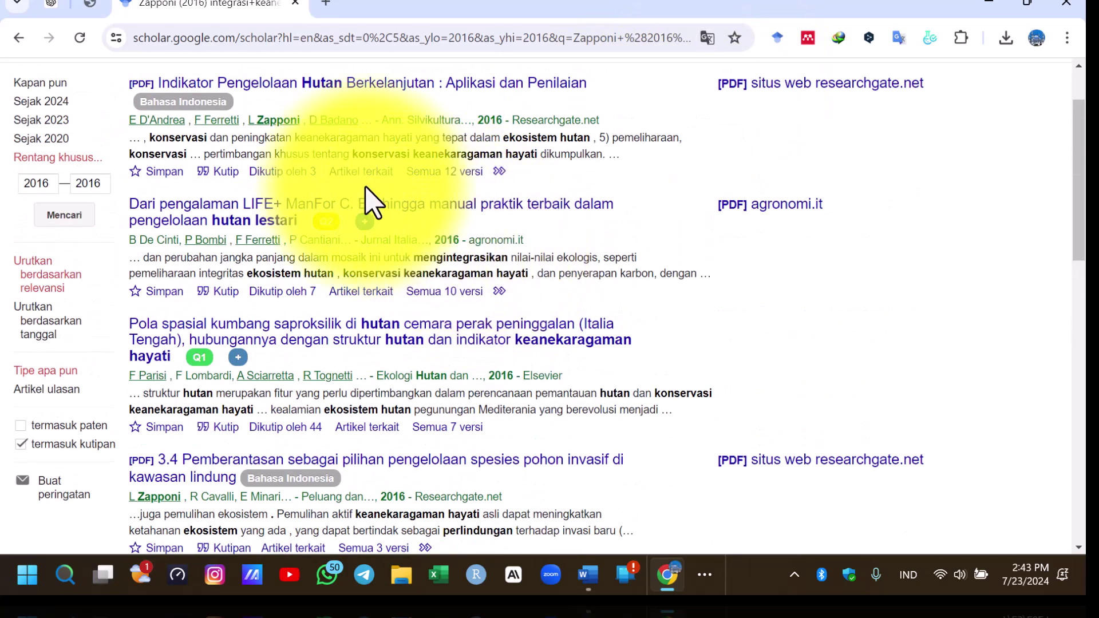
pyautogui.scroll(2, 347, 117)
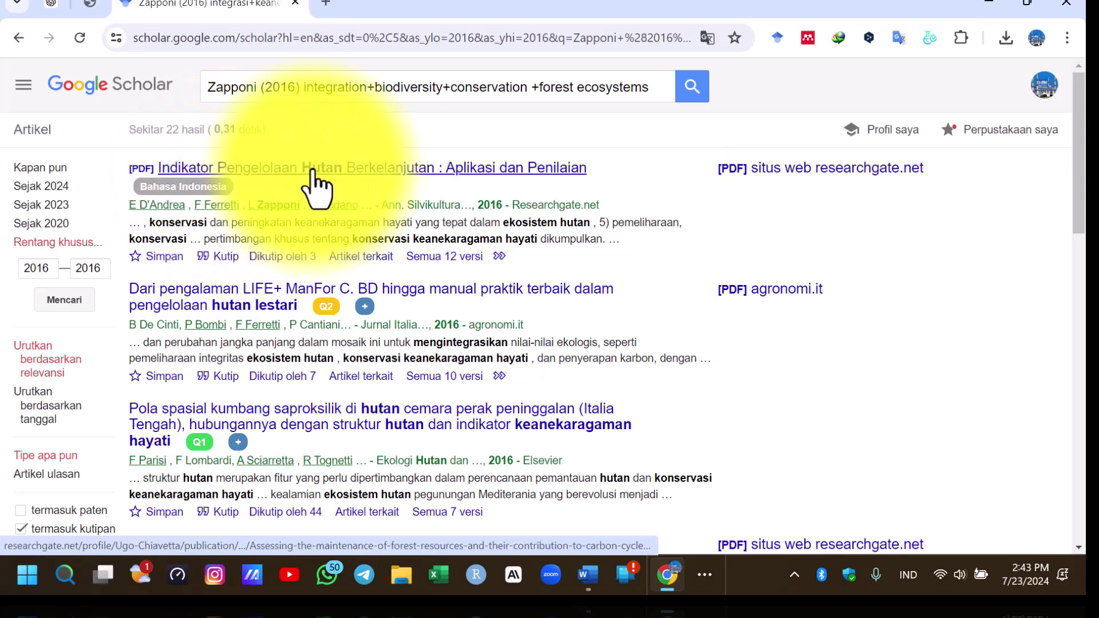
# Step: Show the search results page in its original English instead of the Indonesian translation
pyautogui.click(709, 40)
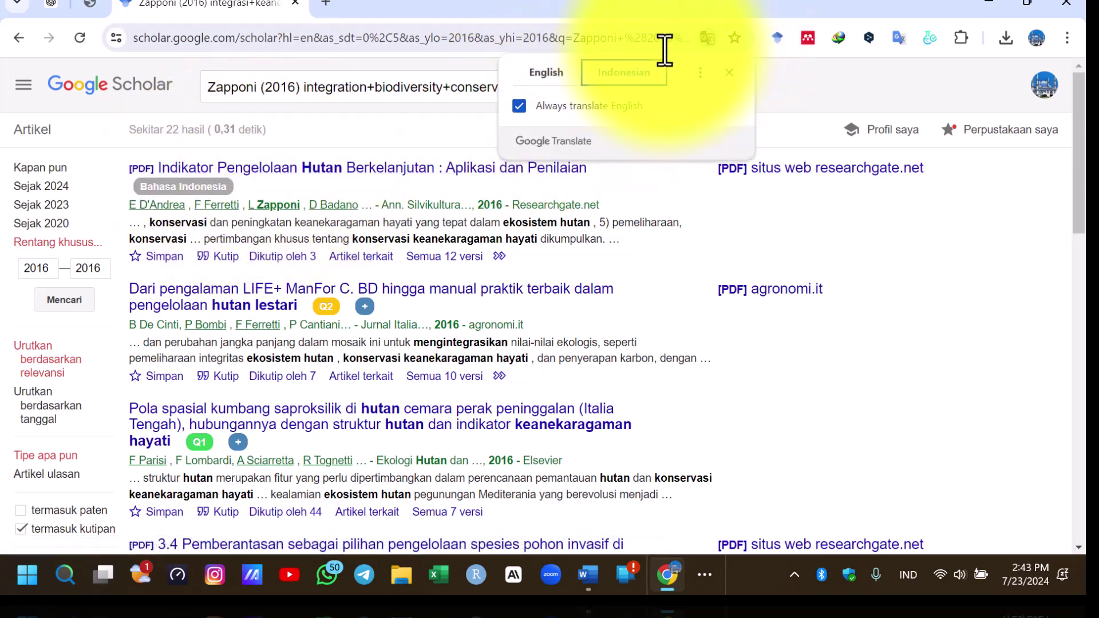
pyautogui.click(546, 74)
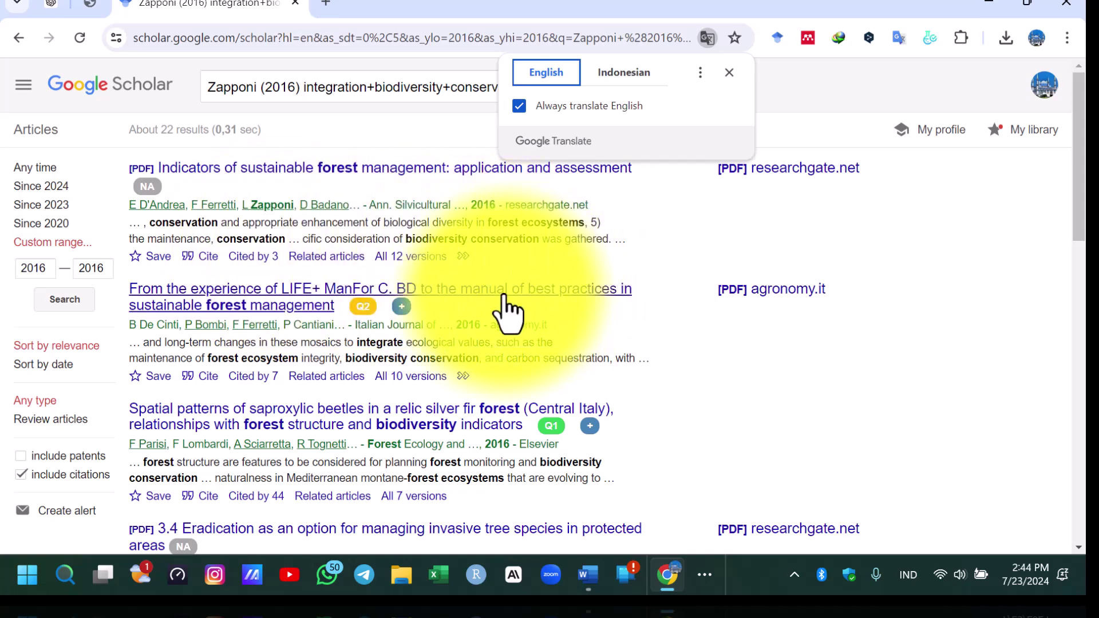
pyautogui.moveTo(370, 308)
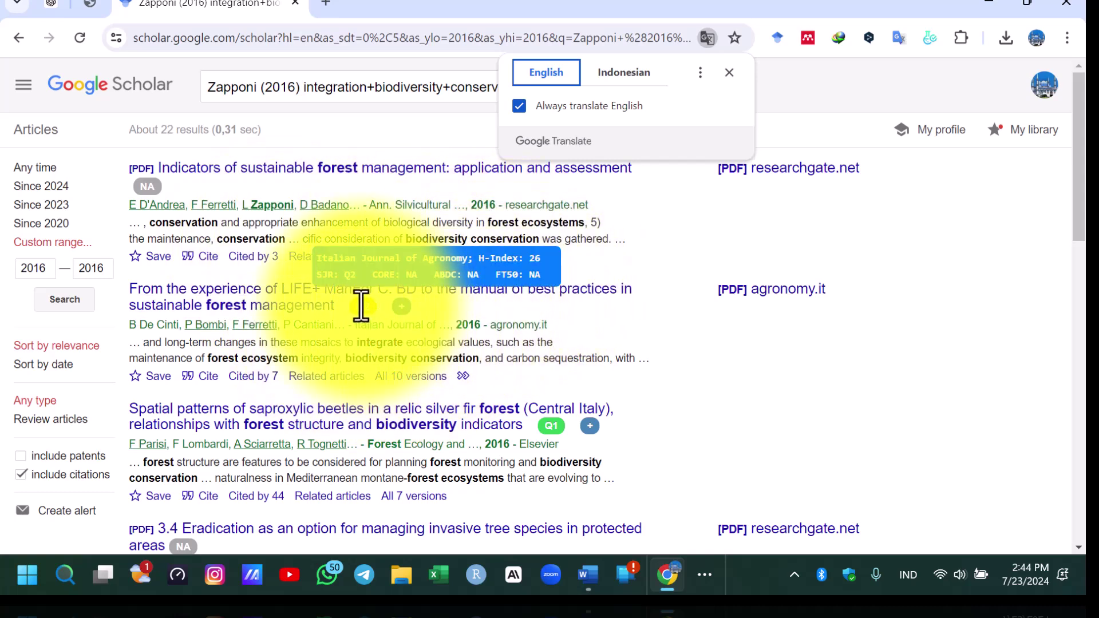
pyautogui.click(729, 72)
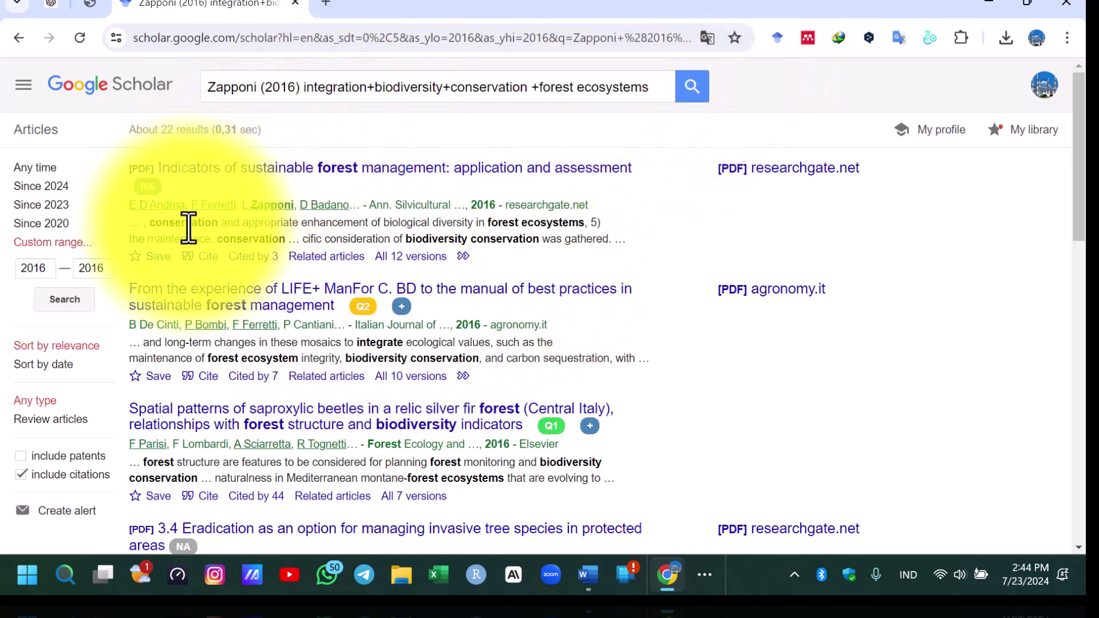
# Step: Export the citation of "Indicators of sustainable forest management: application and assessment" in RefMan format
pyautogui.click(207, 257)
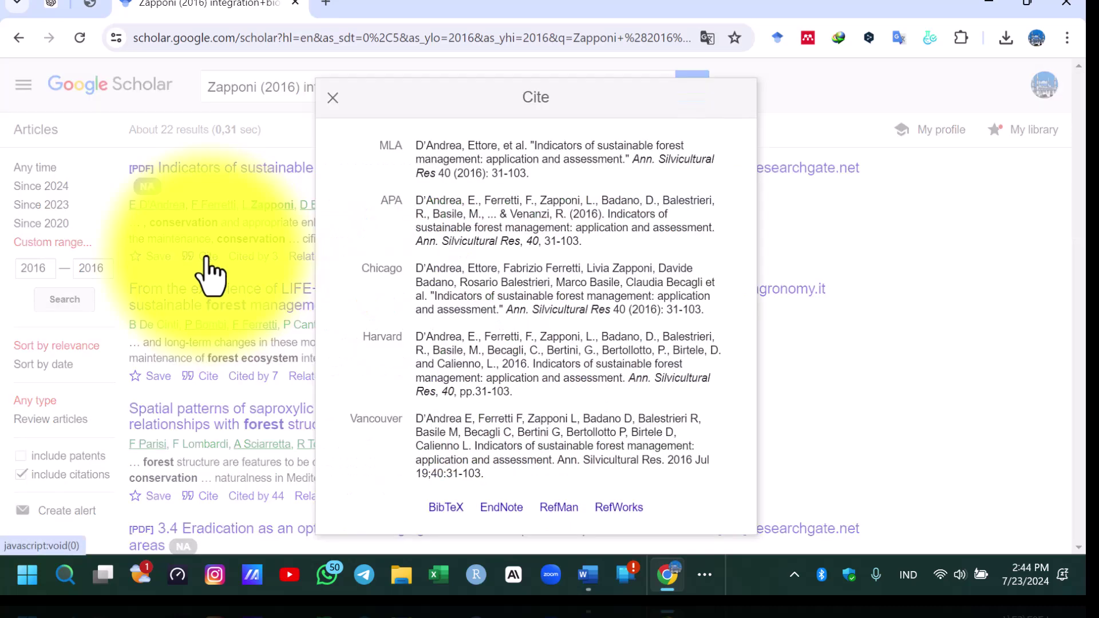
pyautogui.click(561, 510)
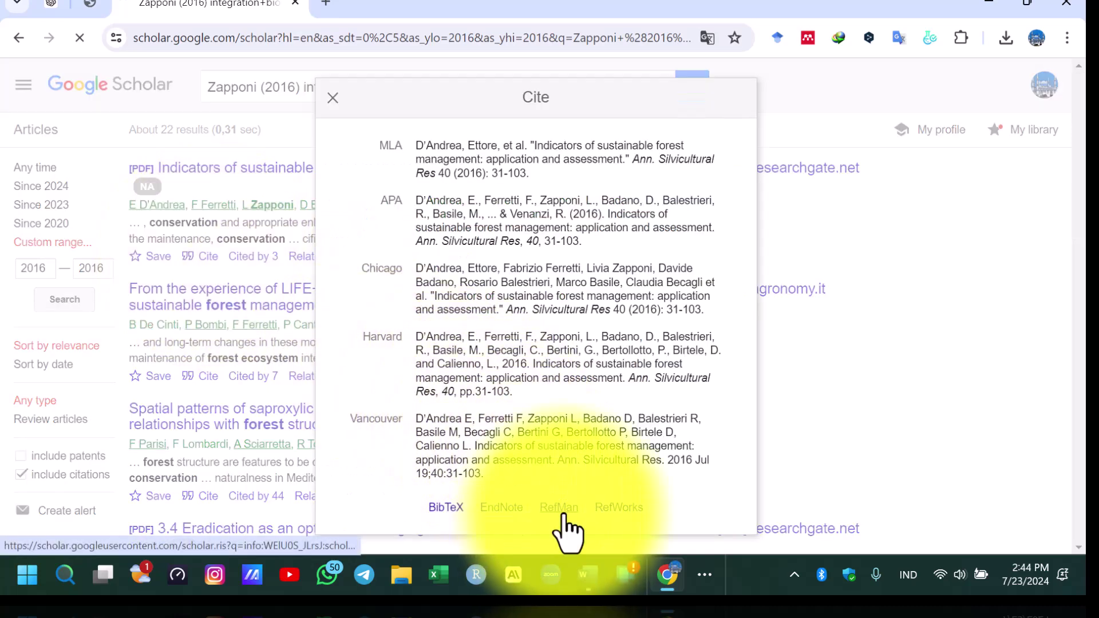
pyautogui.click(332, 98)
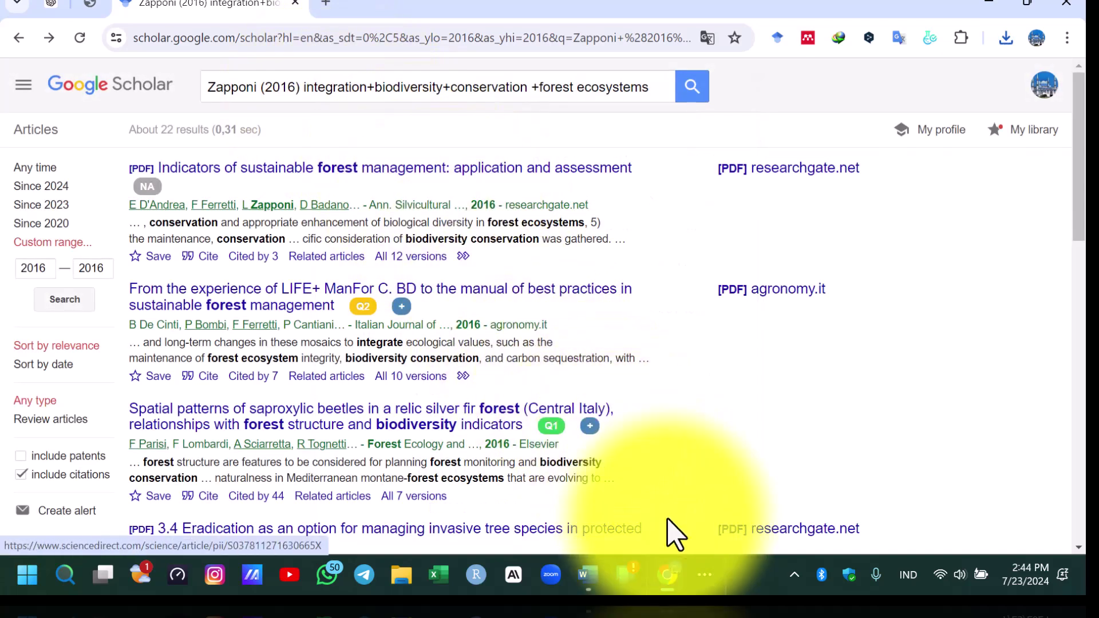
# Step: Switch to Mendeley Reference Manager and import the downloaded RIS file of "Indicators of sustainable forest management: application and assessment"
pyautogui.click(705, 578)
pyautogui.click(800, 523)
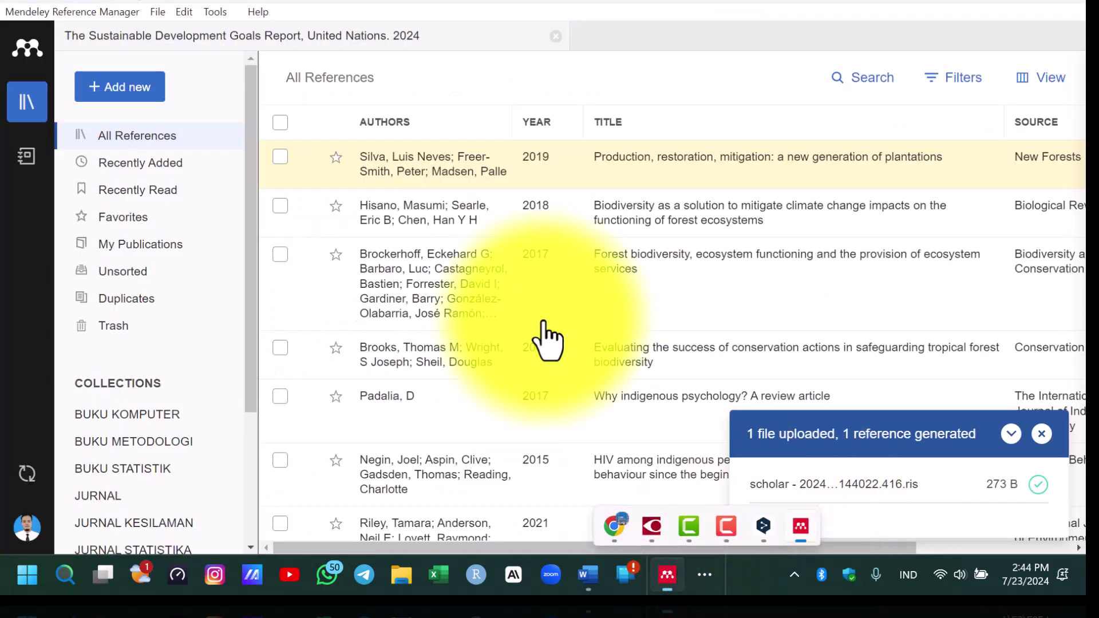
pyautogui.click(133, 91)
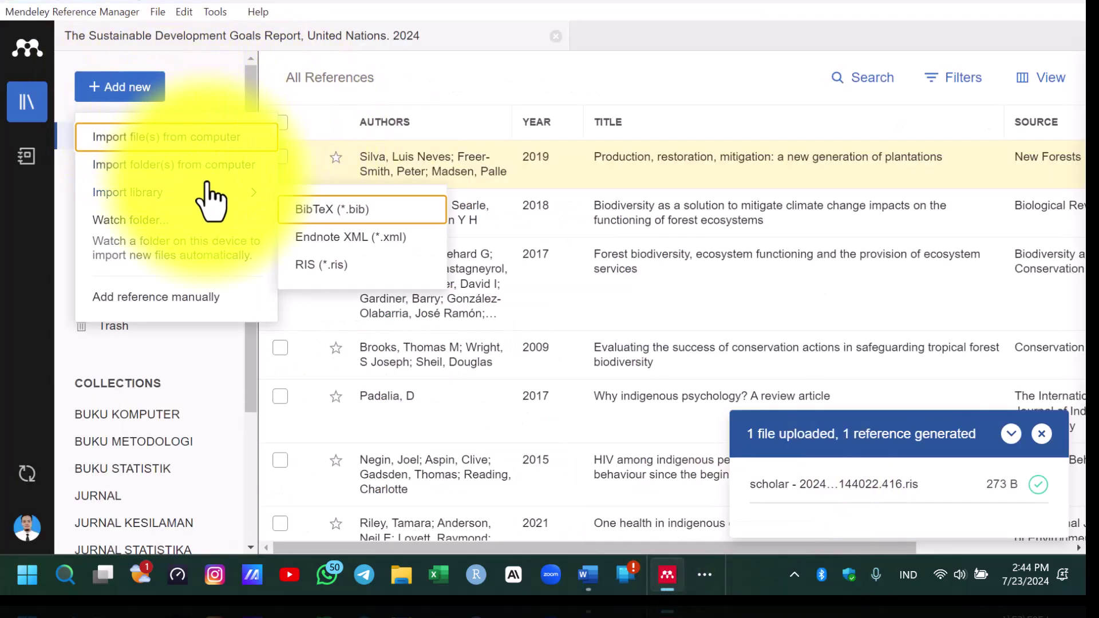
pyautogui.click(336, 287)
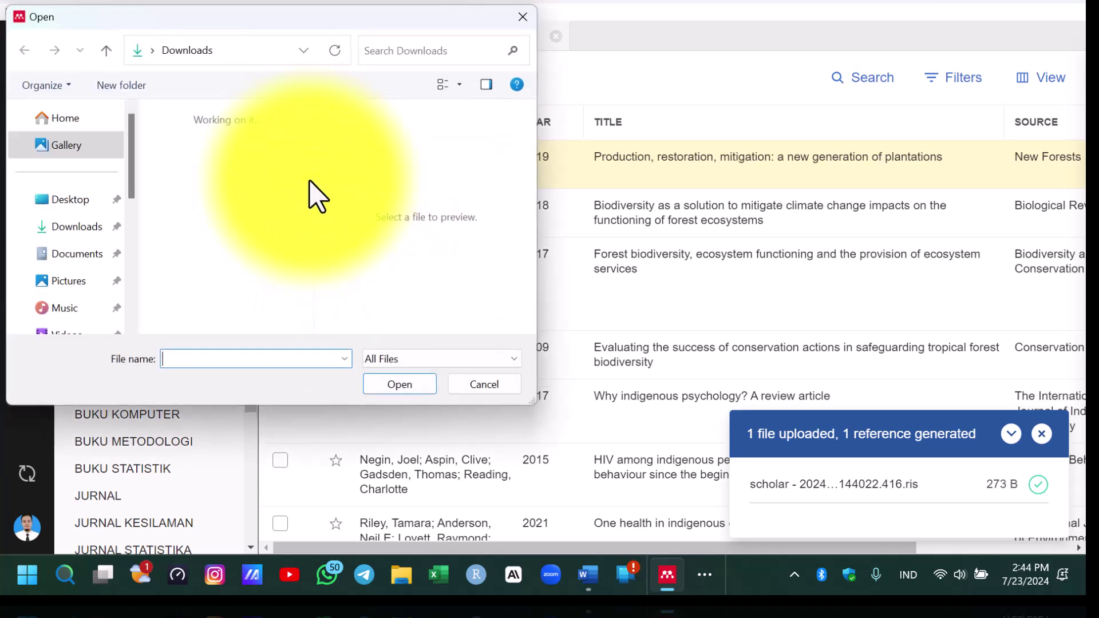
pyautogui.doubleClick(228, 161)
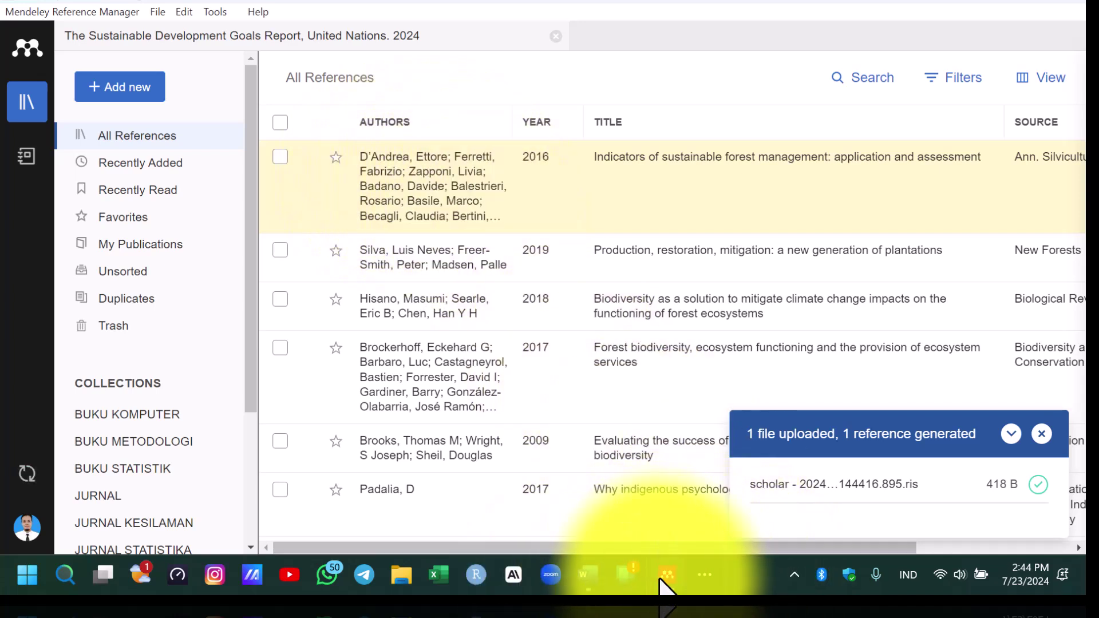
# Step: In the Word manuscript, copy the typed citation "Mason dan Zapponi (2016)"
pyautogui.click(587, 575)
pyautogui.click(633, 328)
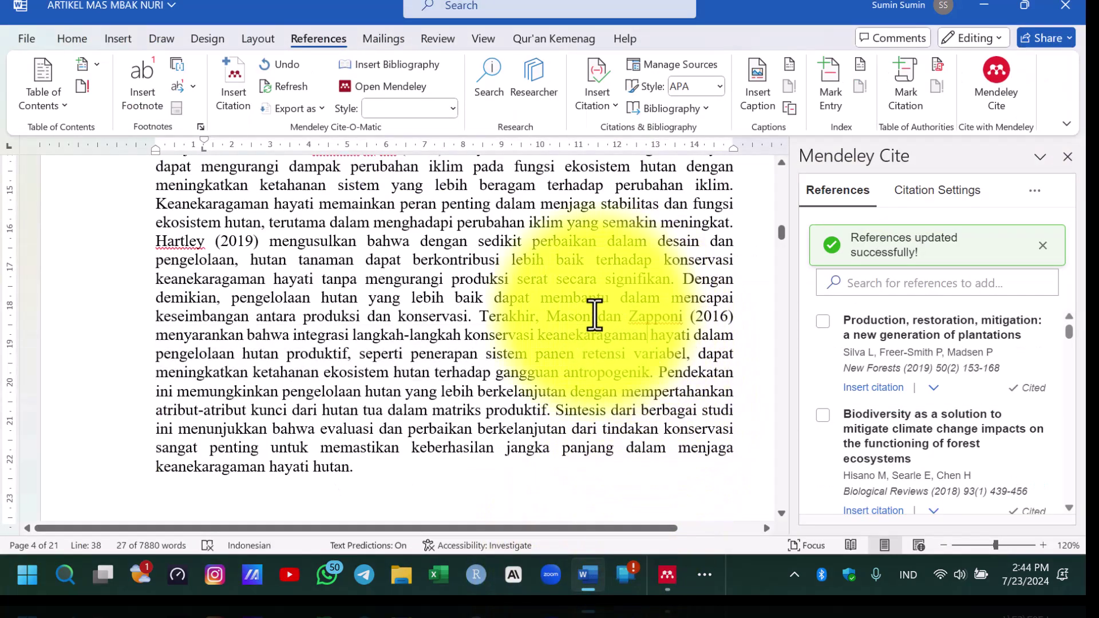
pyautogui.doubleClick(558, 316)
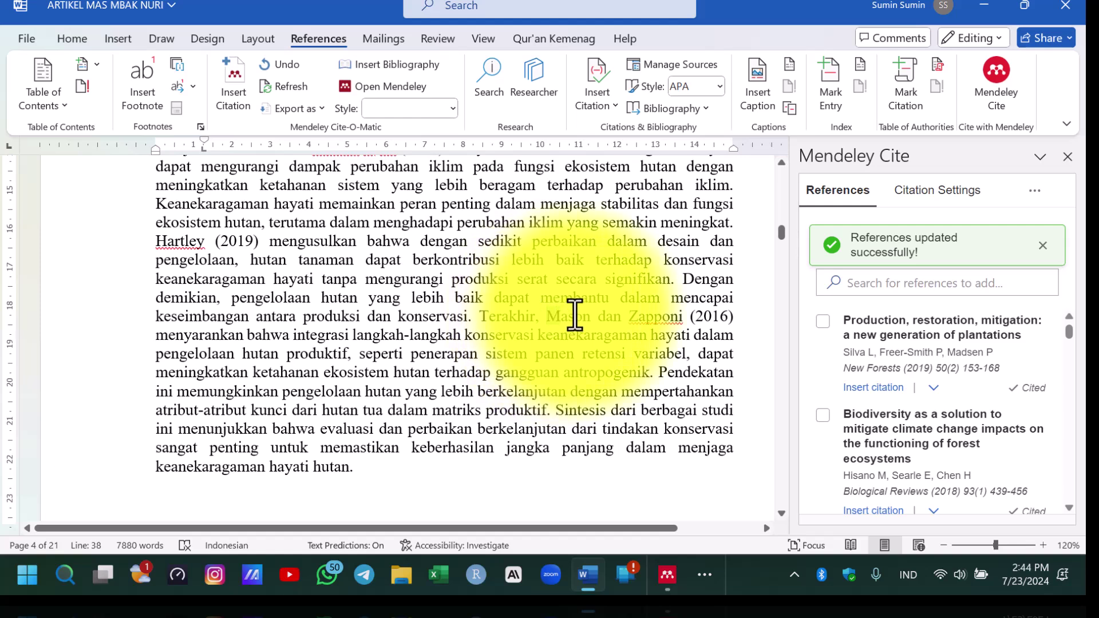
pyautogui.moveTo(694, 316); pyautogui.dragTo(739, 317)
pyautogui.hotkey('ctrl', 'c')
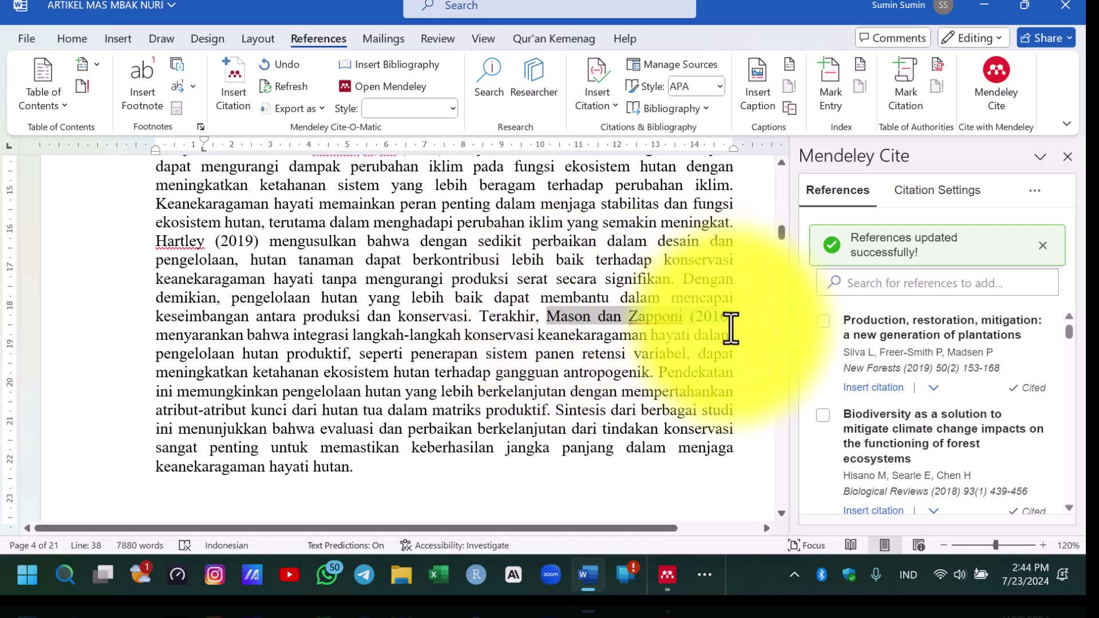
# Step: Search Google Scholar in Chrome for "Mason & Zapponi (2016) integration+biodiversity+conservation +forest ecosystems"
pyautogui.click(715, 577)
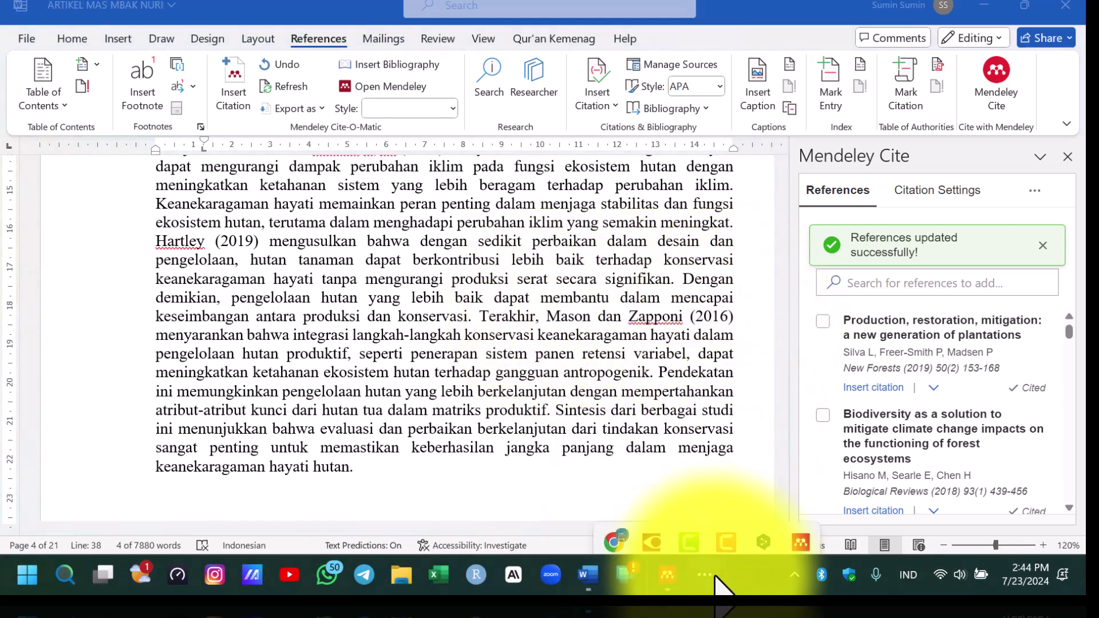
pyautogui.click(618, 523)
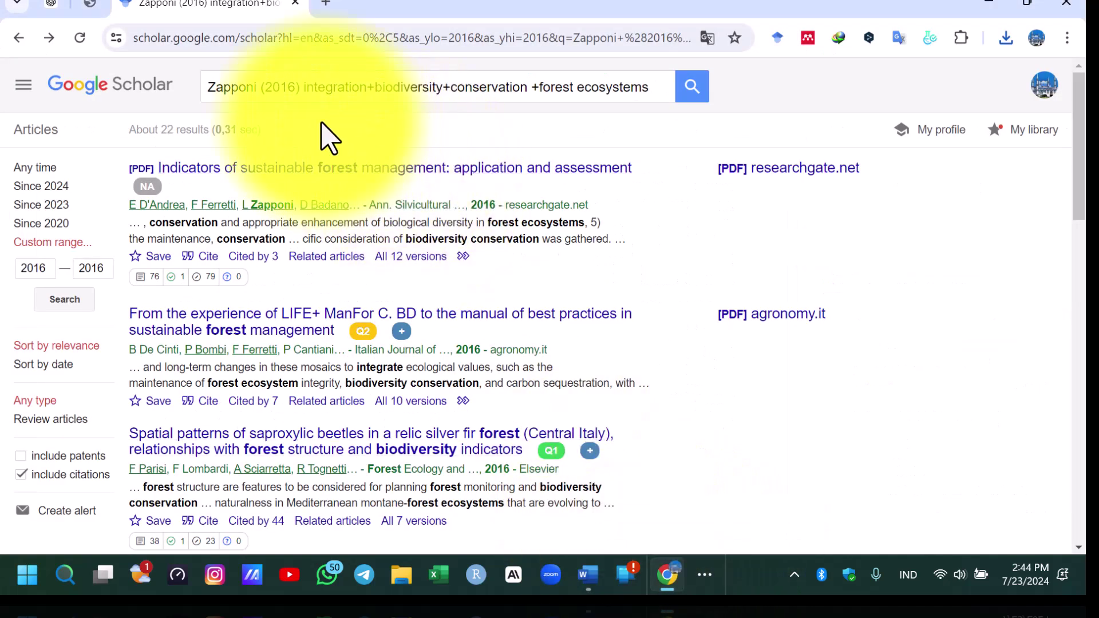
pyautogui.click(243, 90)
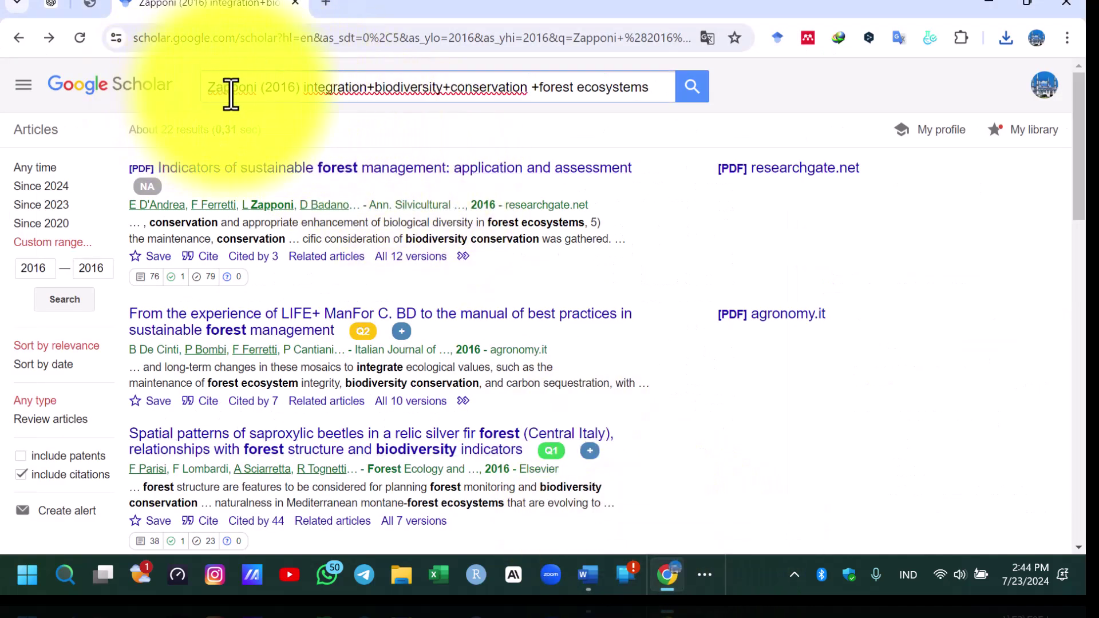
pyautogui.hotkey('ctrl', 'v')
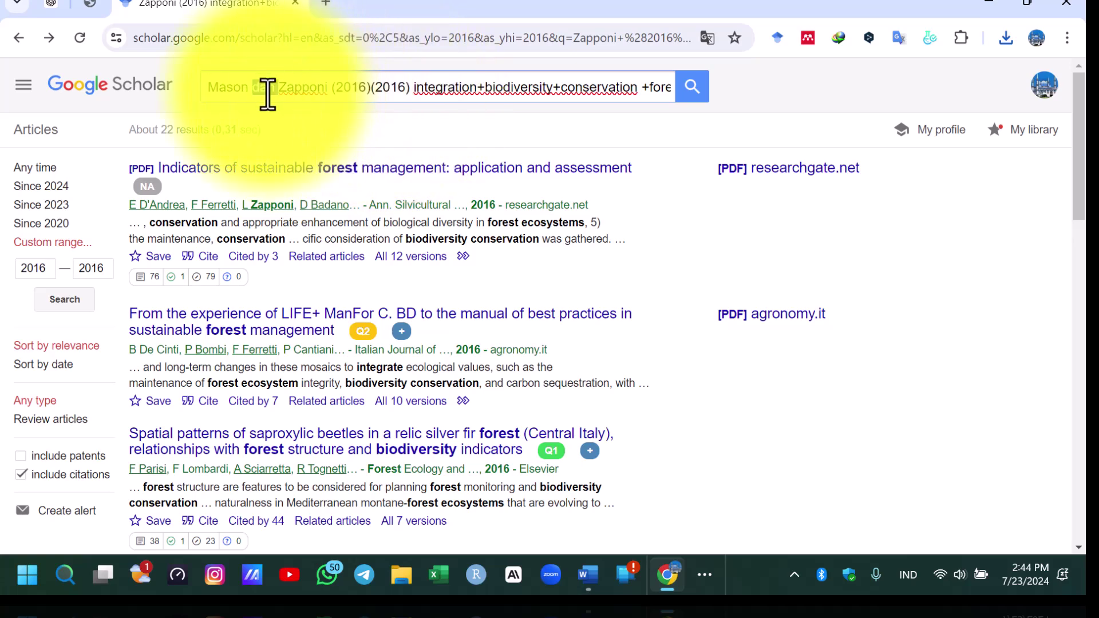
pyautogui.write('&')
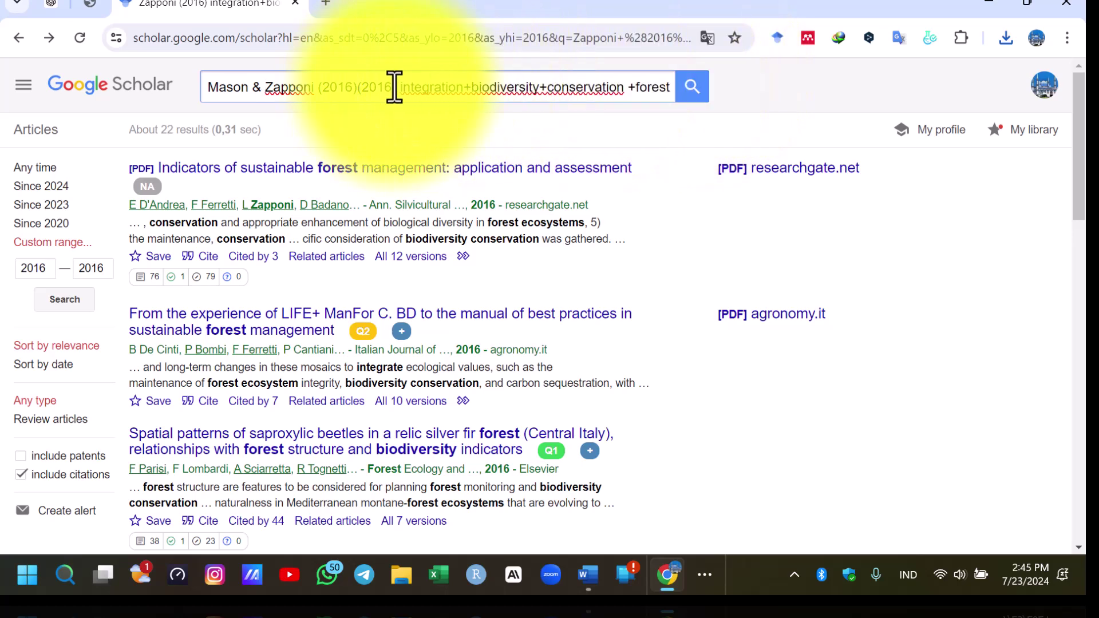
pyautogui.press('BackSpace')
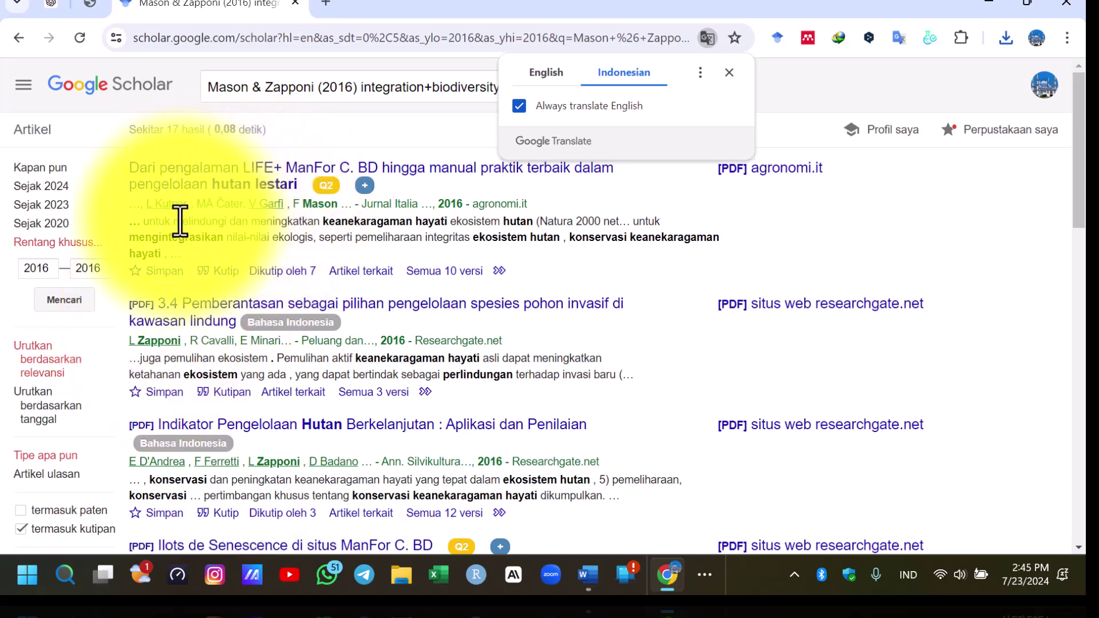
# Step: Examine the 2016 search results for an article by Mason and Zapponi that matches the cited statement
pyautogui.scroll(-1, 372, 275)
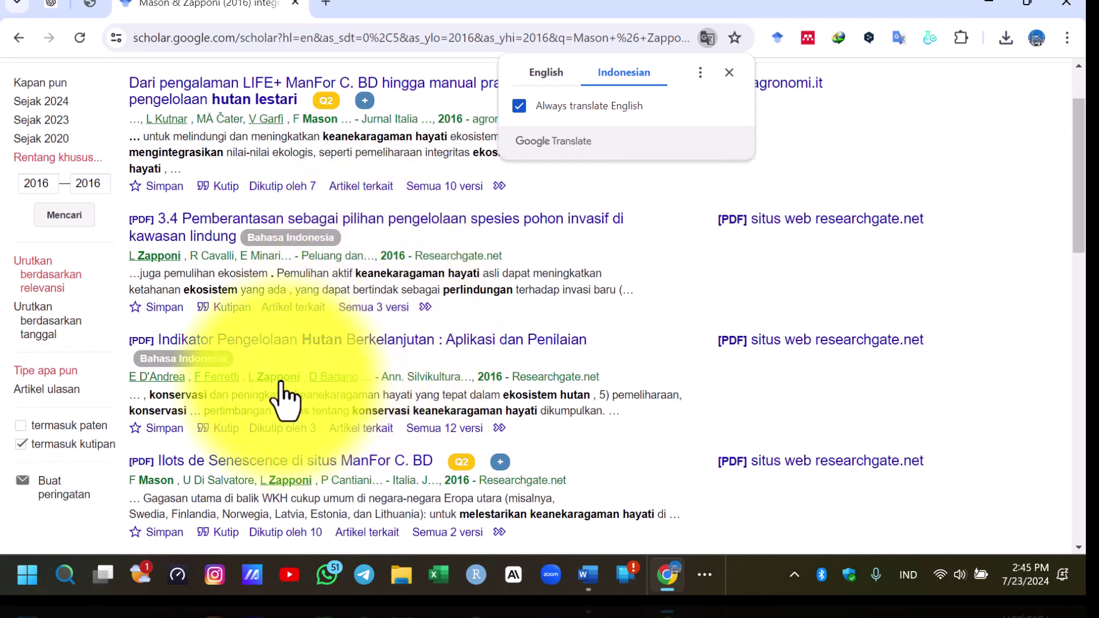
pyautogui.scroll(-1, 284, 395)
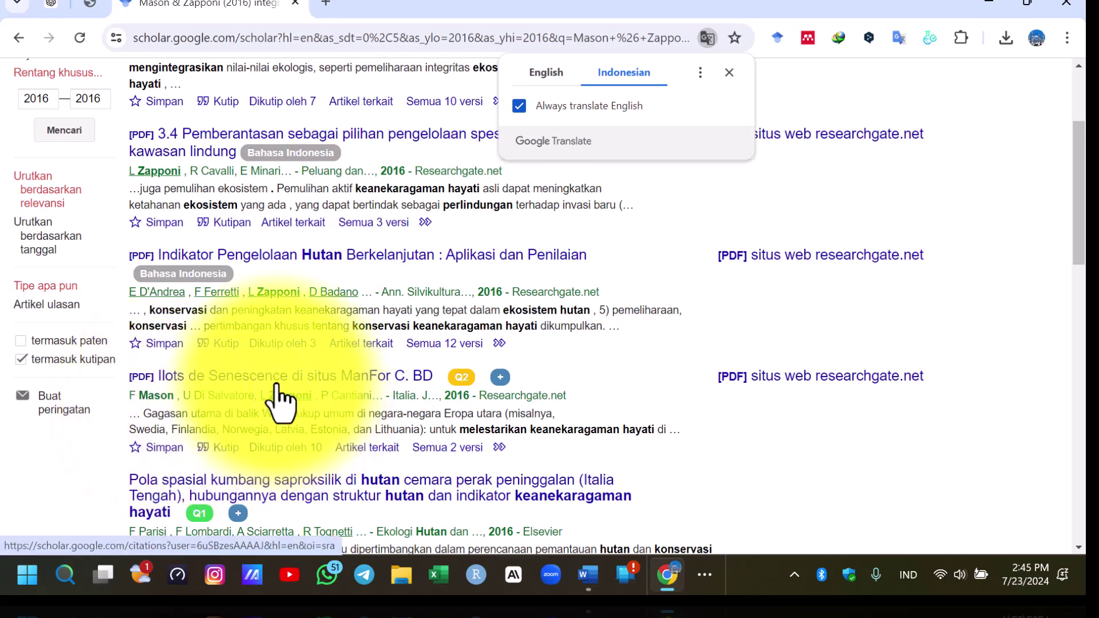
pyautogui.scroll(-1, 282, 395)
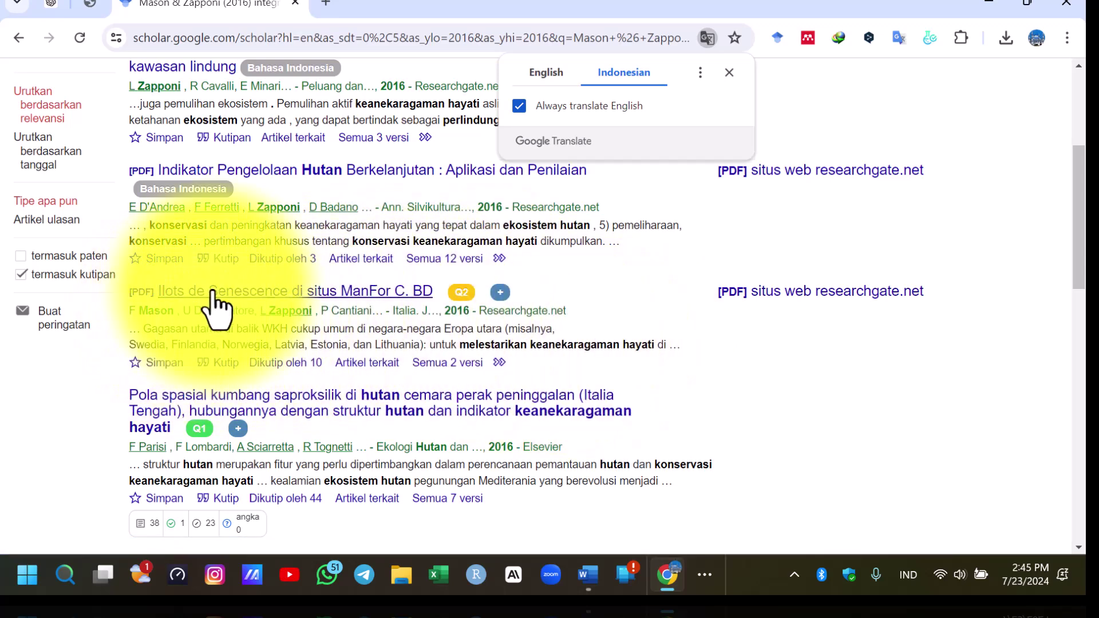
pyautogui.scroll(-1, 281, 379)
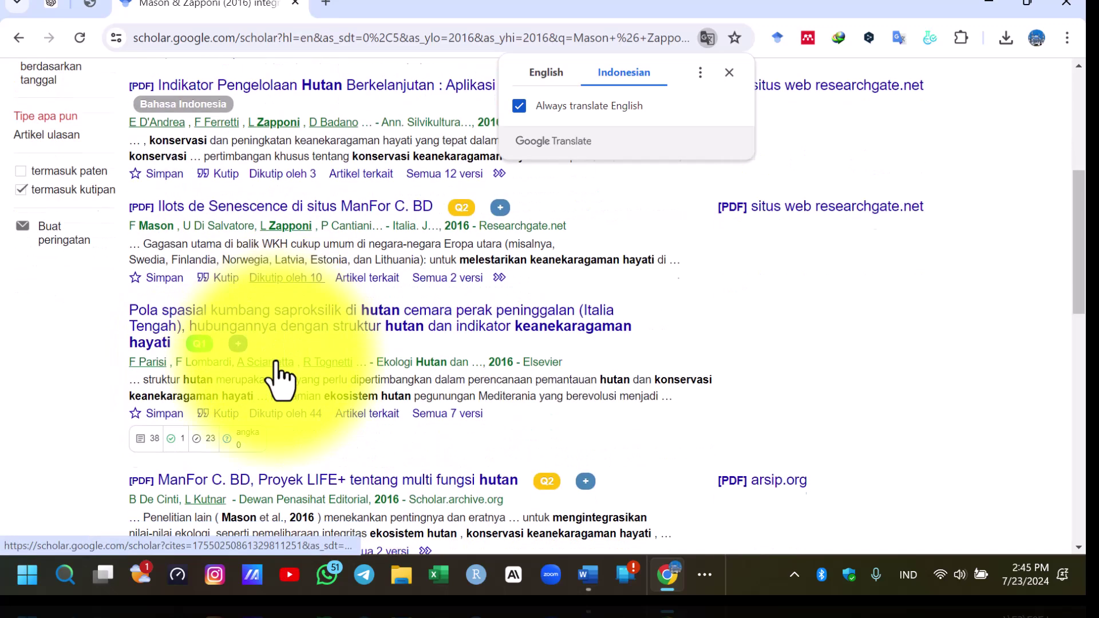
pyautogui.scroll(-1, 281, 379)
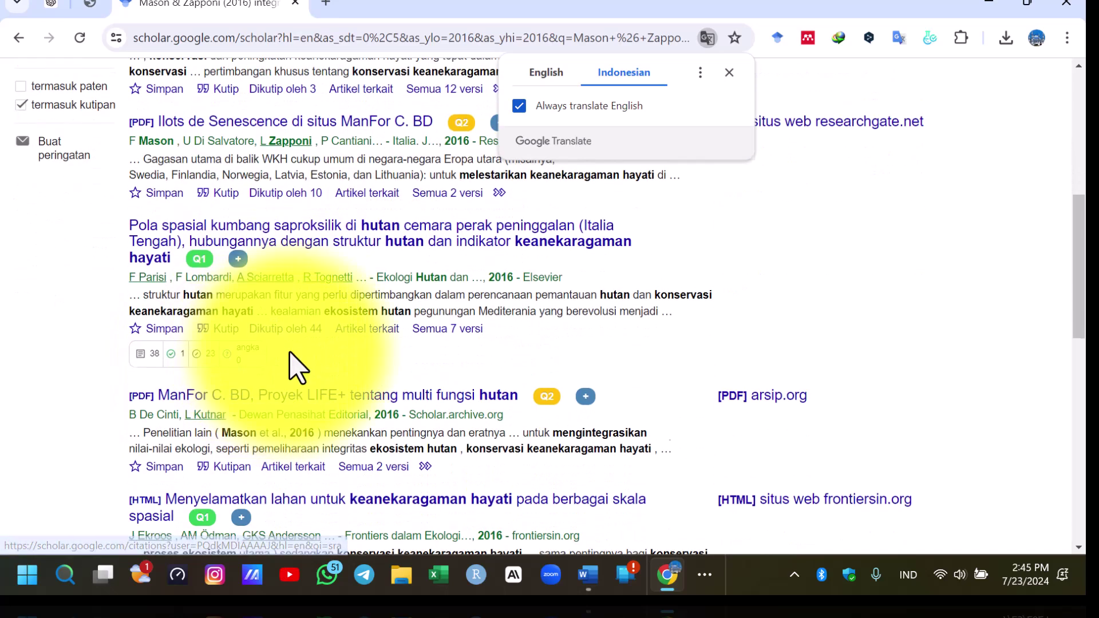
pyautogui.scroll(-1, 297, 358)
pyautogui.scroll(-1, 295, 351)
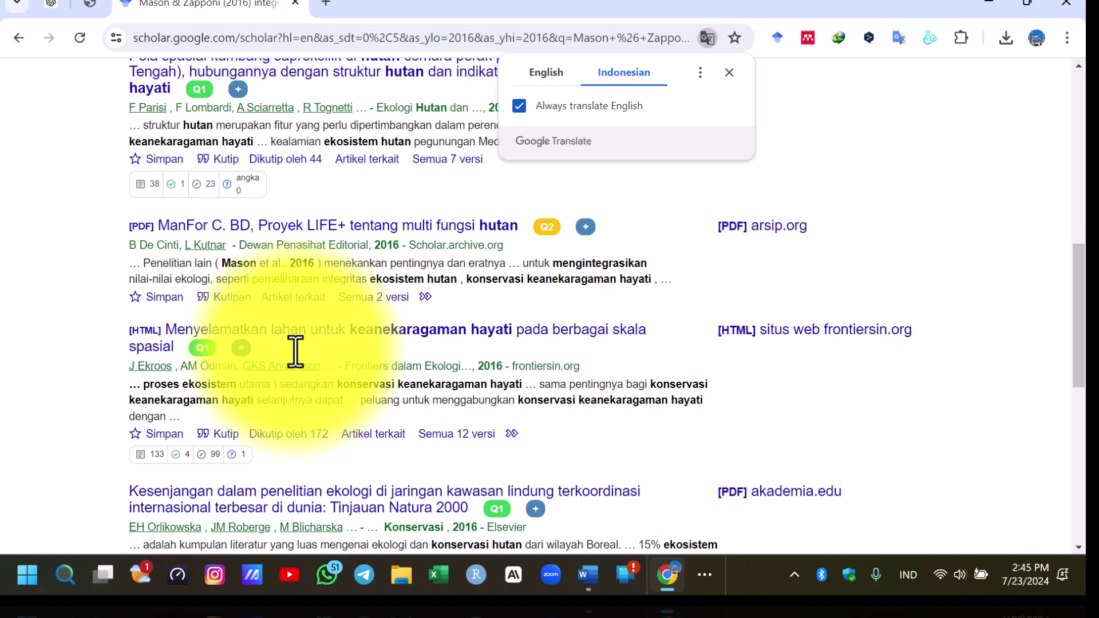
pyautogui.scroll(8, 295, 350)
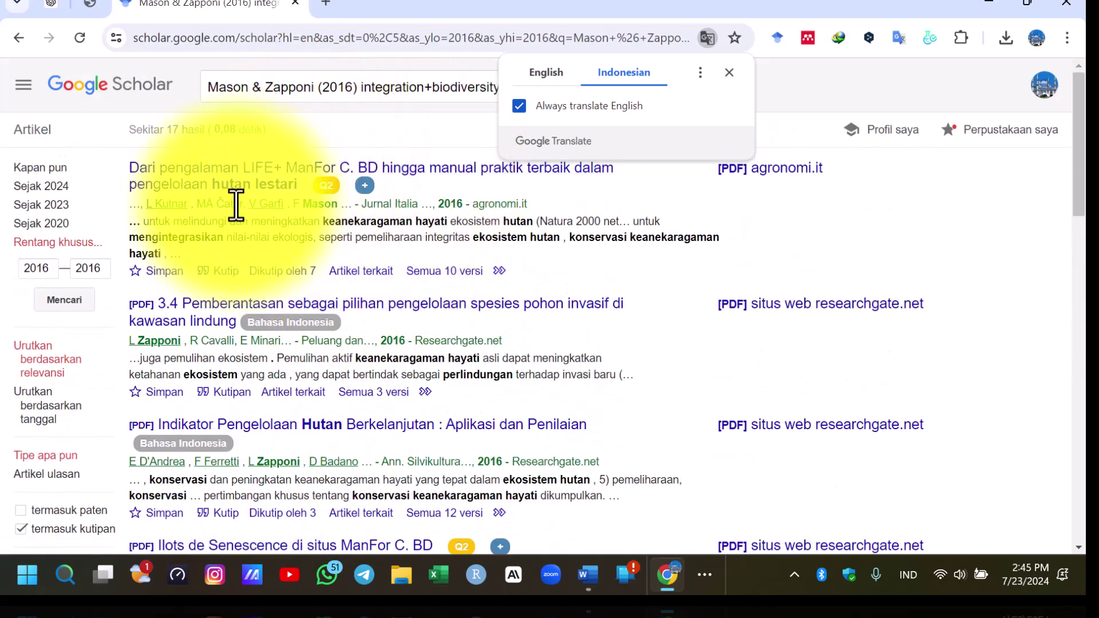
pyautogui.click(375, 132)
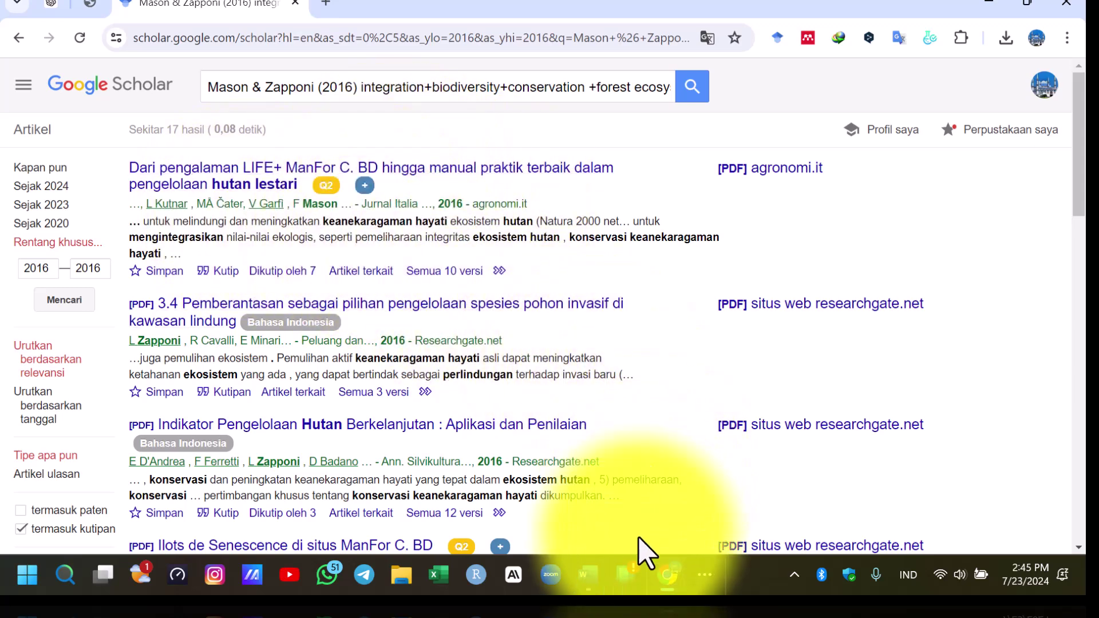
# Step: Return to the Word manuscript and delete the typed citation "Mason dan Zapponi (2016)" after "Terakhir,"
pyautogui.click(589, 570)
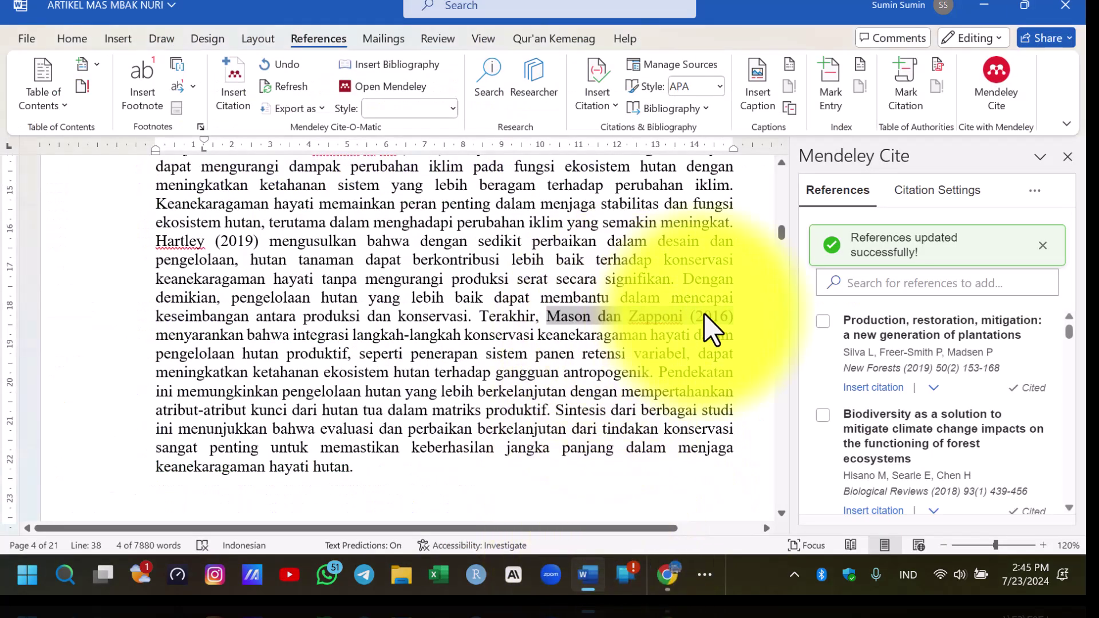
pyautogui.moveTo(605, 317); pyautogui.dragTo(674, 322)
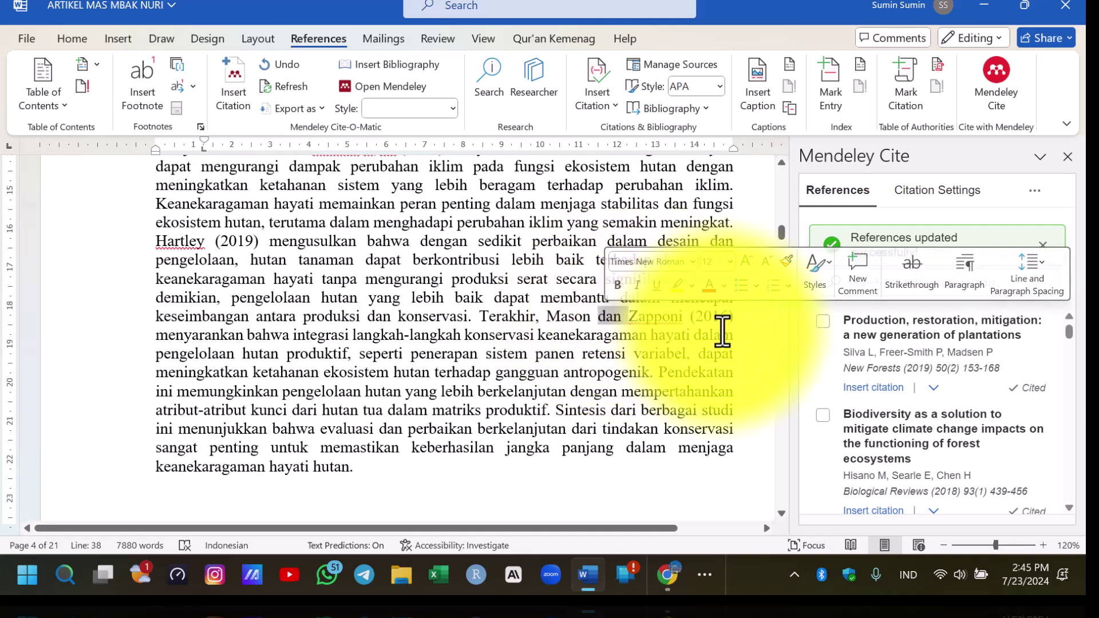
pyautogui.click(627, 321)
pyautogui.moveTo(548, 315); pyautogui.dragTo(729, 319)
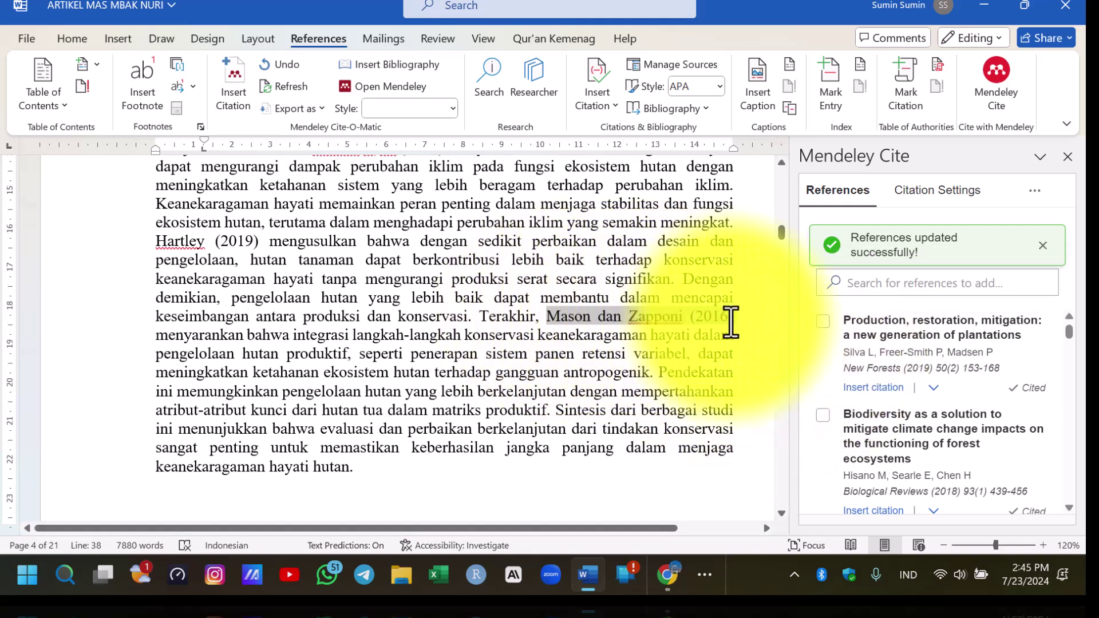
pyautogui.press('Delete')
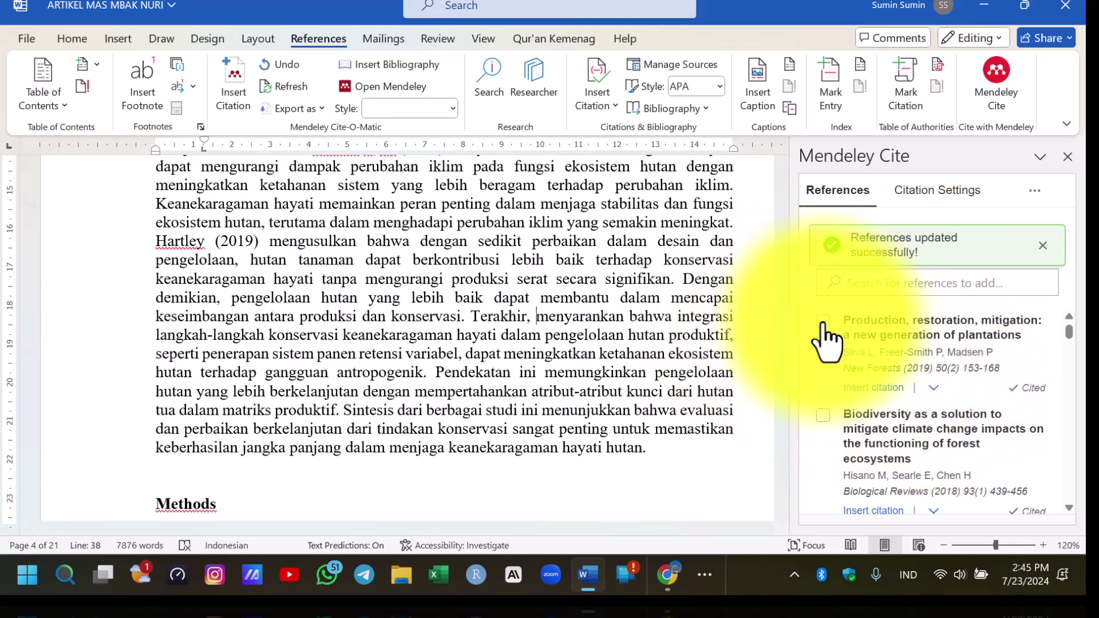
# Step: Refresh the Mendeley Cite library and insert the citation for "Indicators of sustainable forest management: application and assessment" after "Terakhir,"
pyautogui.click(1035, 190)
pyautogui.click(962, 367)
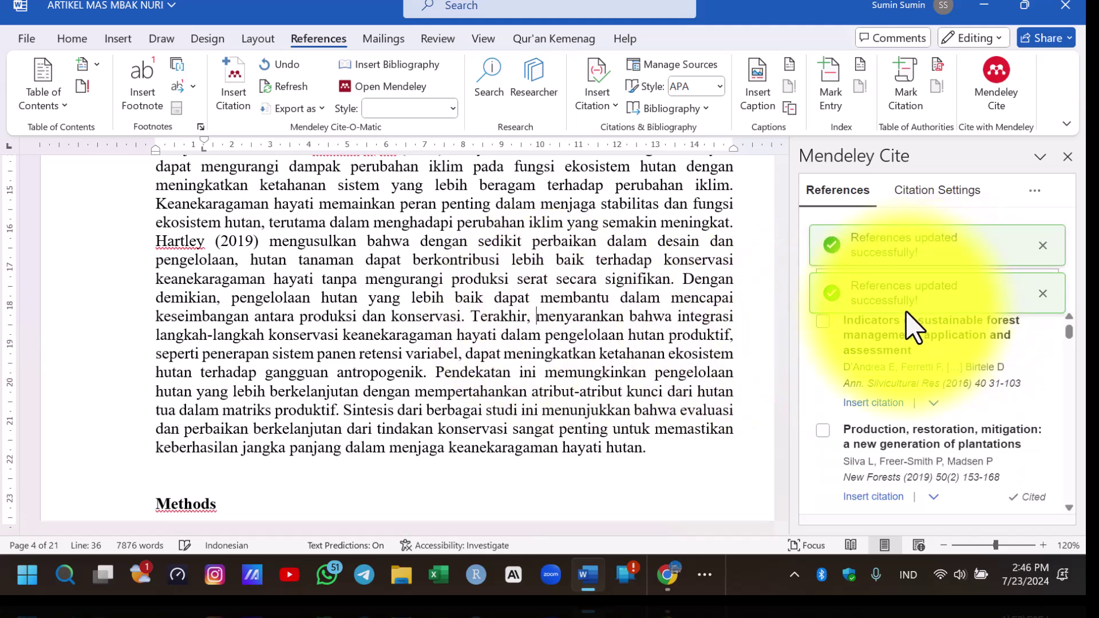
pyautogui.click(1043, 292)
pyautogui.click(1041, 246)
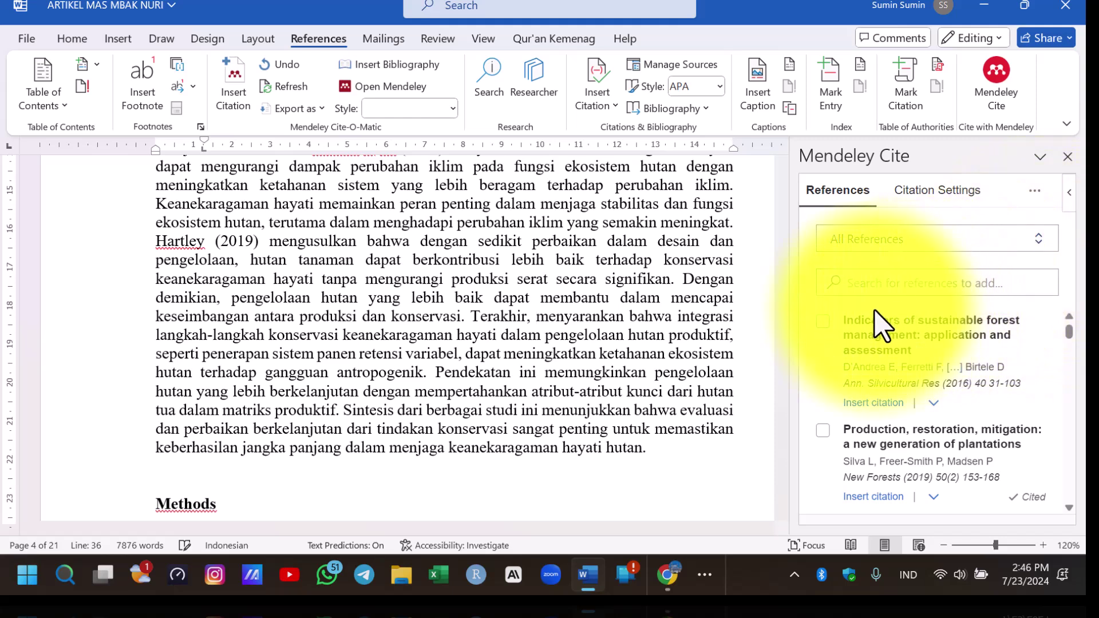
pyautogui.click(823, 322)
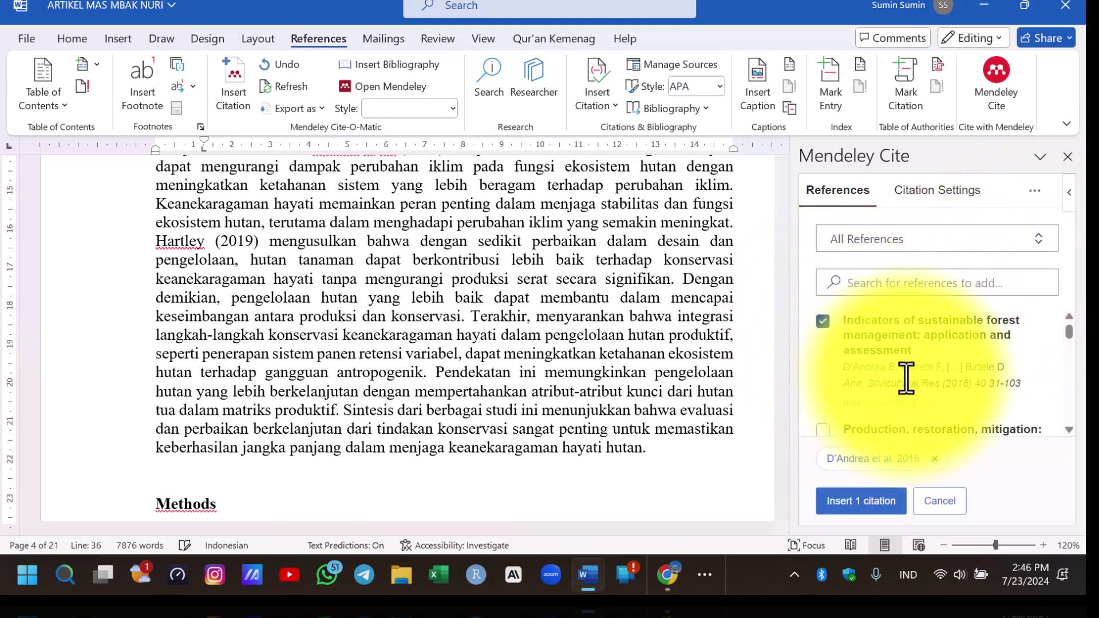
pyautogui.click(860, 502)
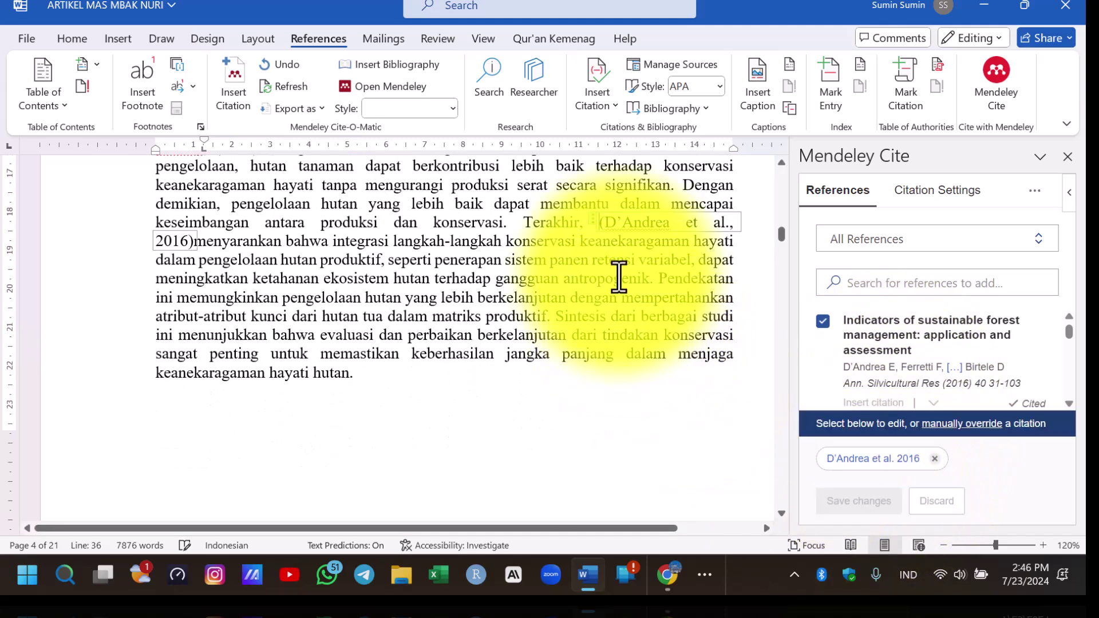
# Step: Copy "D'Andrea et al." from the inserted citation and paste it as ordinary text directly before the citation
pyautogui.rightClick(721, 241)
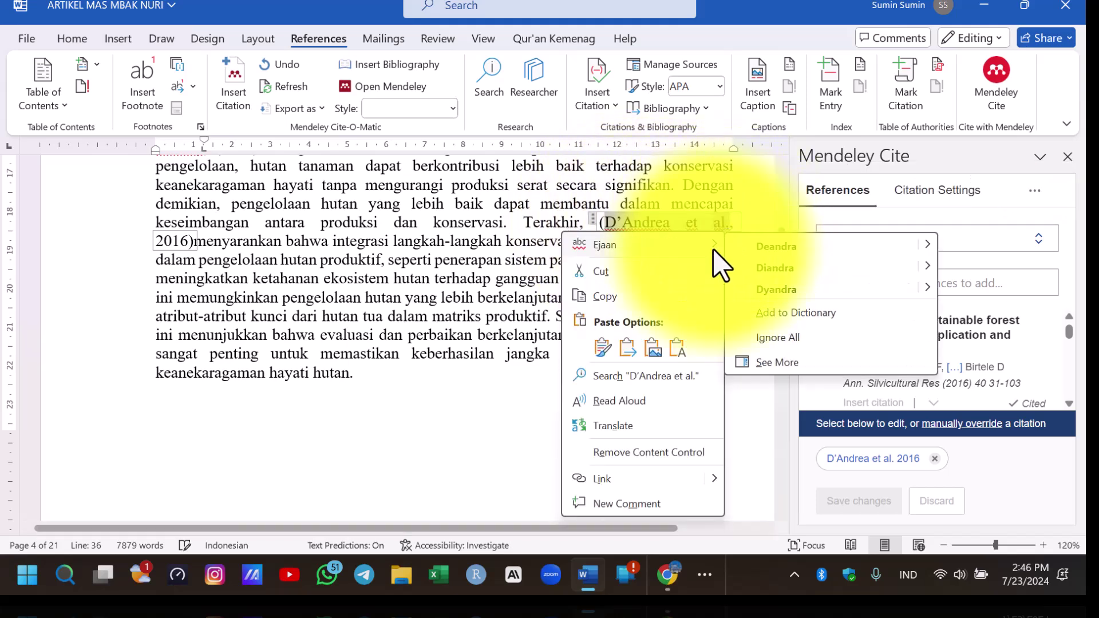
pyautogui.click(643, 295)
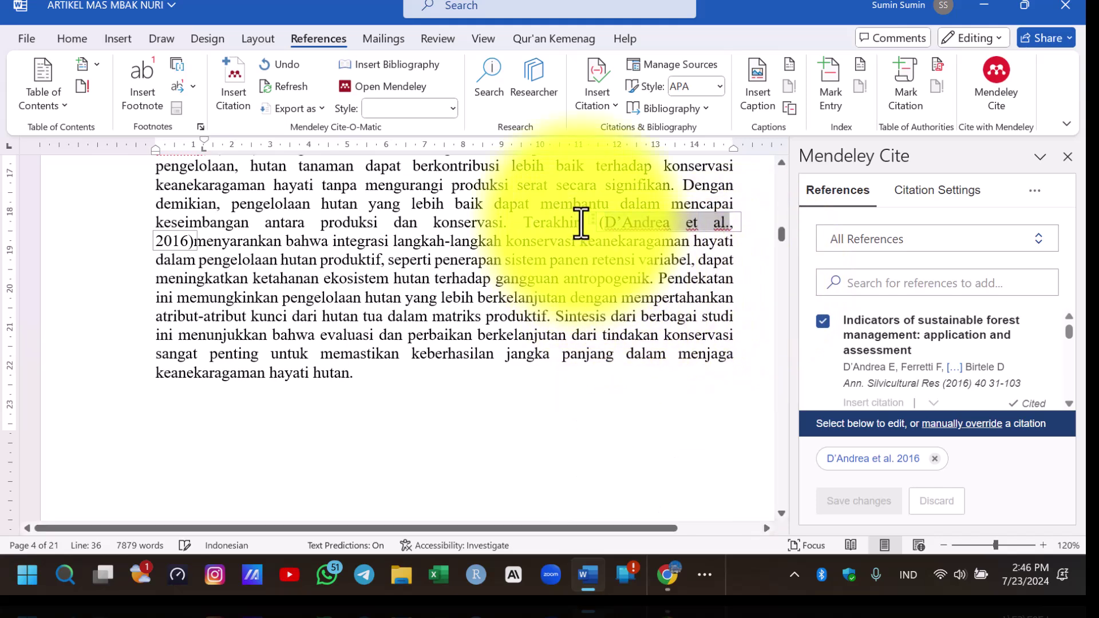
pyautogui.click(587, 225)
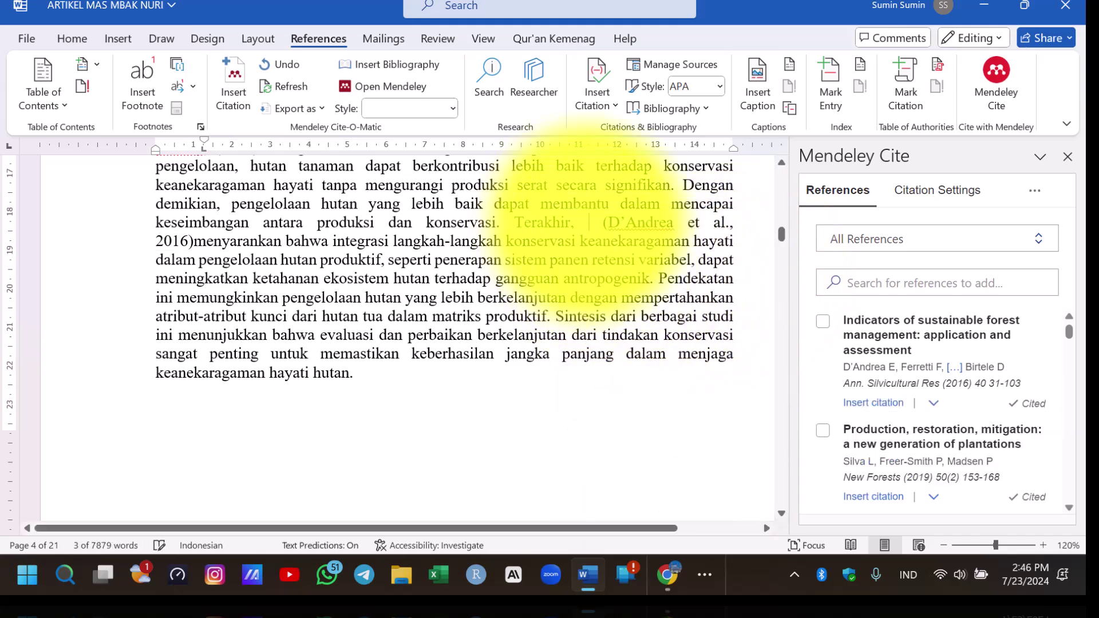
pyautogui.rightClick(589, 223)
pyautogui.click(654, 334)
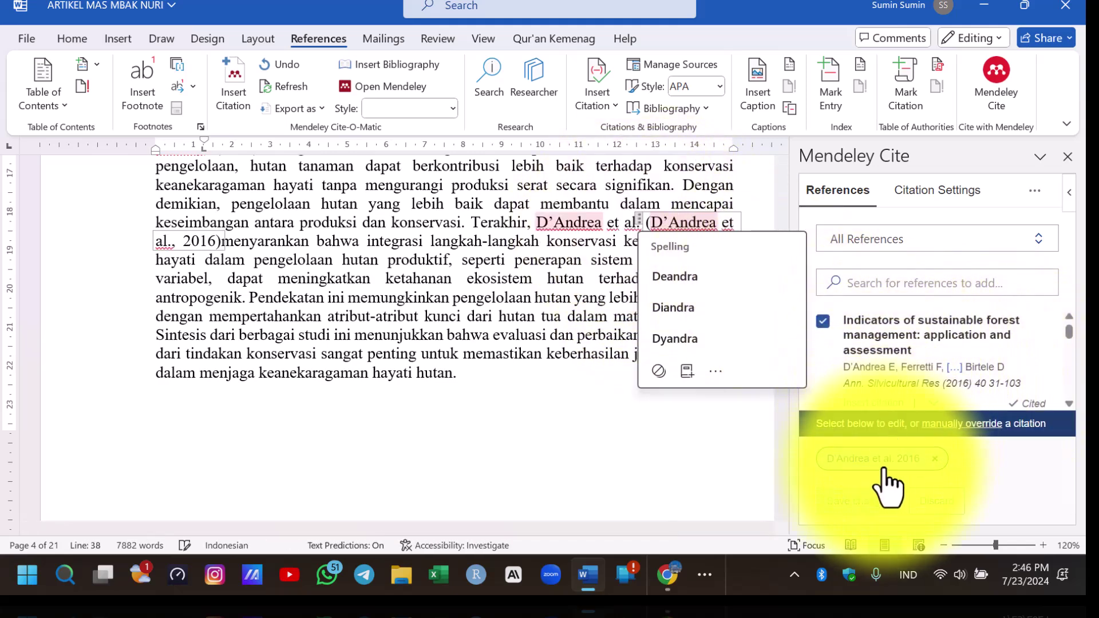
# Step: Change the D'Andrea et al. citation format to (Year), save it, and close the Mendeley Cite pane
pyautogui.click(831, 464)
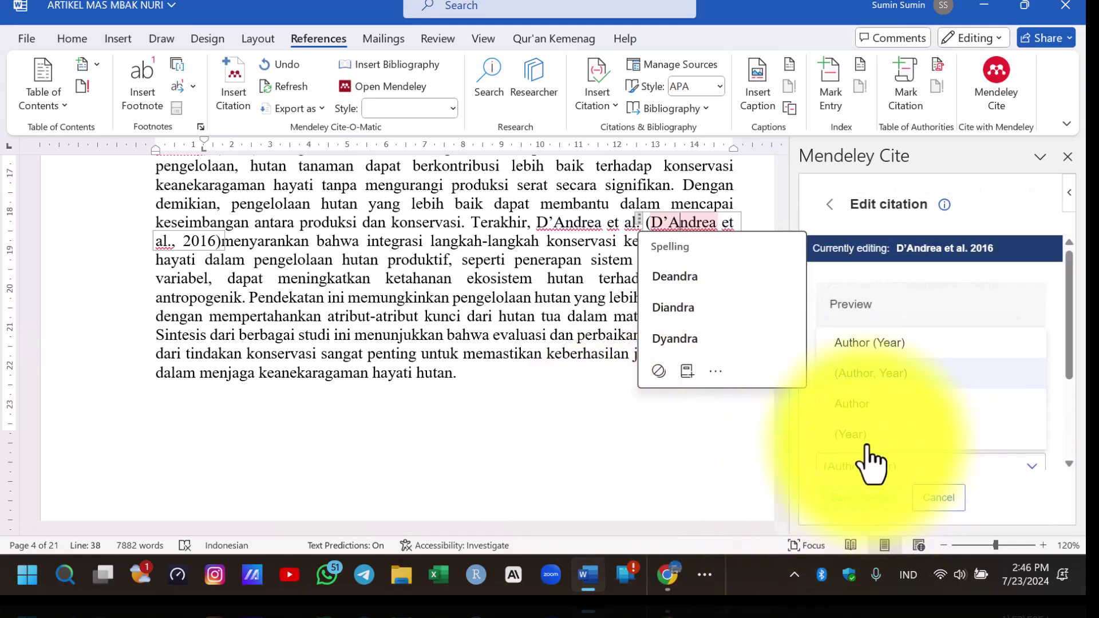
pyautogui.click(866, 438)
pyautogui.click(871, 499)
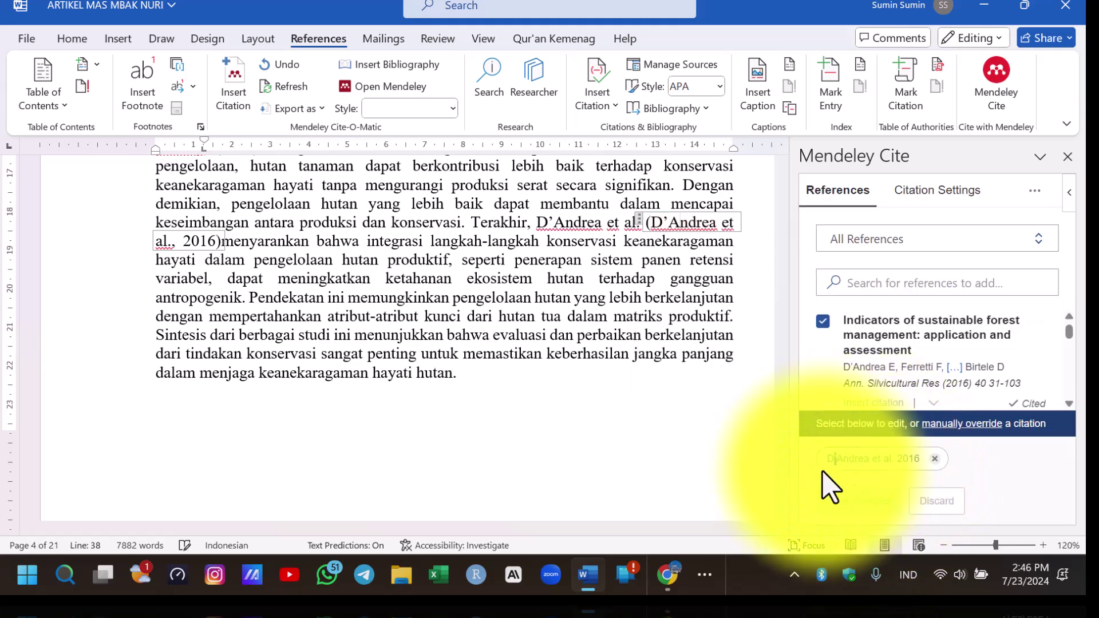
pyautogui.click(855, 465)
pyautogui.click(619, 399)
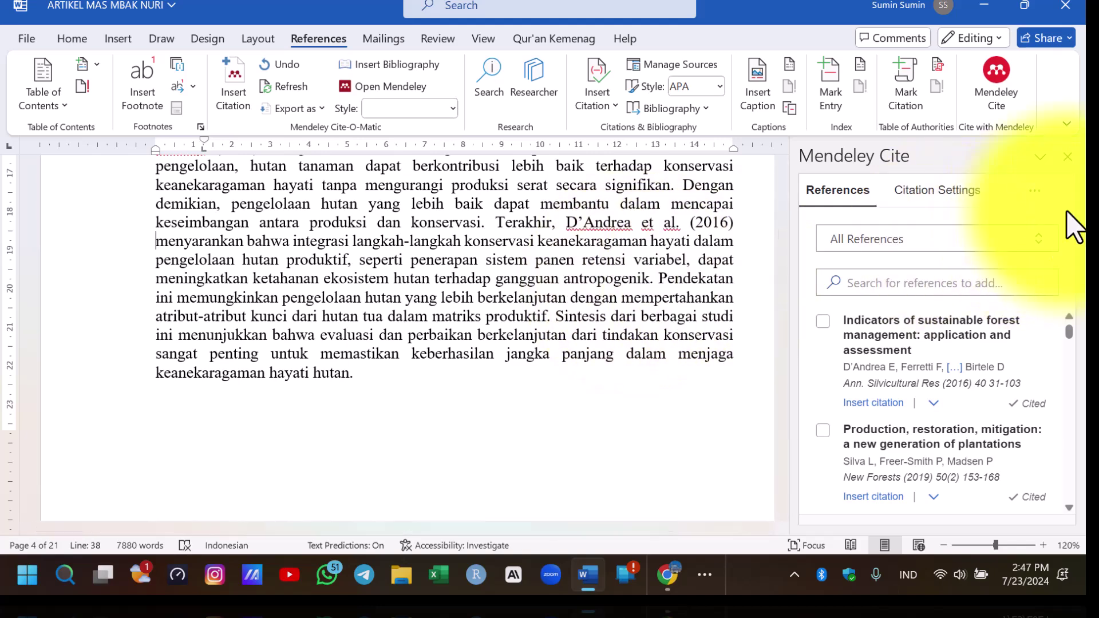
pyautogui.click(1068, 157)
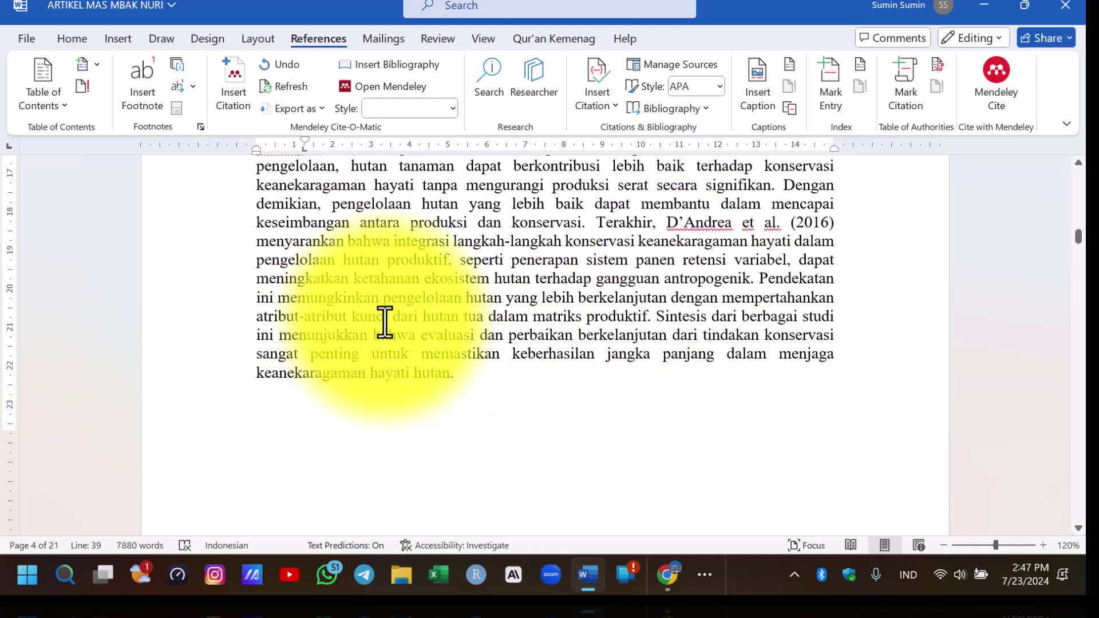
# Step: Look through the Methods section for the next typed in-text citations to source
pyautogui.scroll(-2, 578, 289)
pyautogui.scroll(-3, 578, 289)
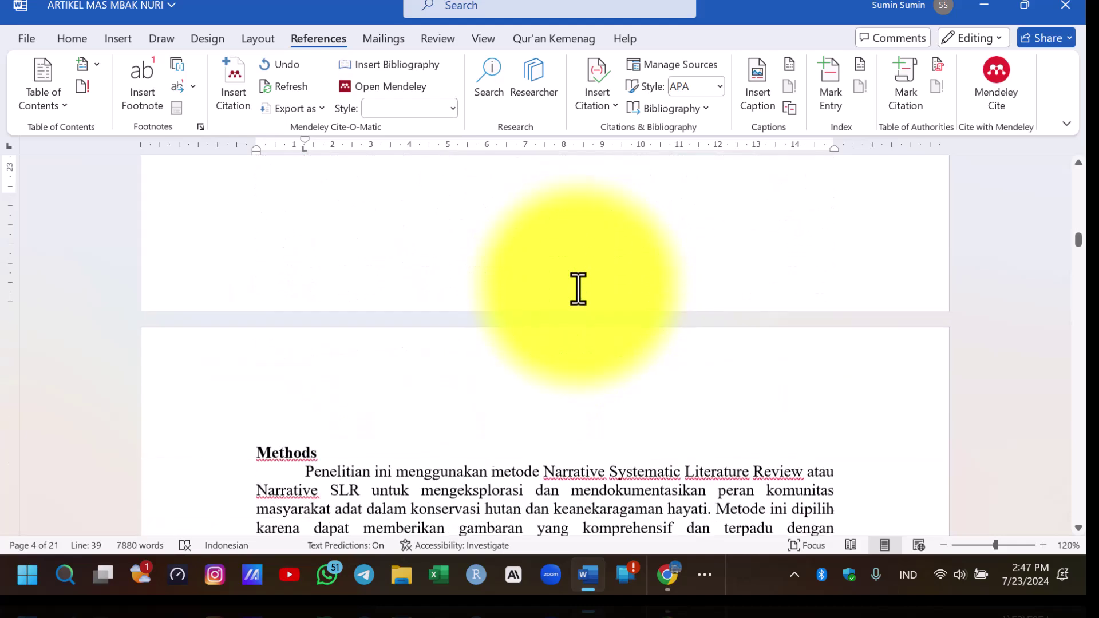
pyautogui.scroll(-3, 601, 303)
pyautogui.scroll(-3, 678, 342)
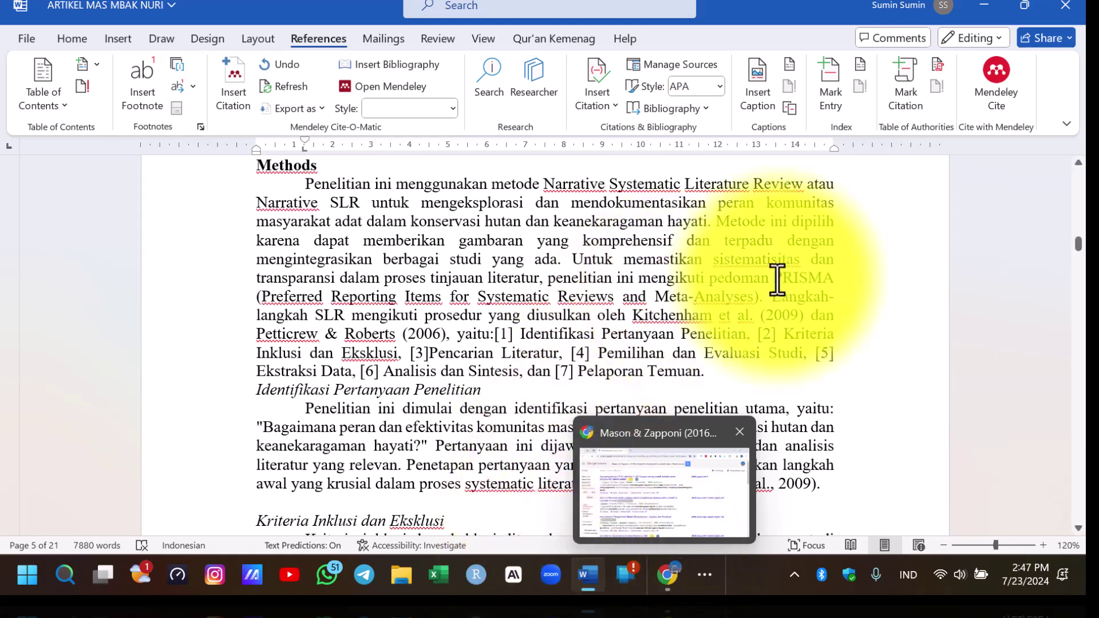
pyautogui.click(834, 265)
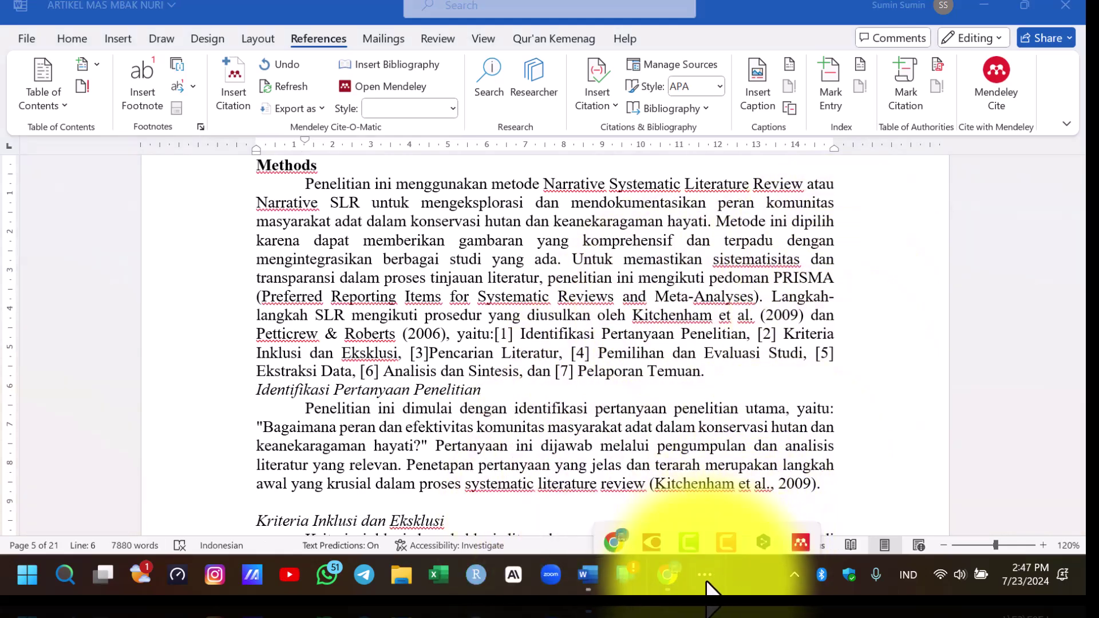